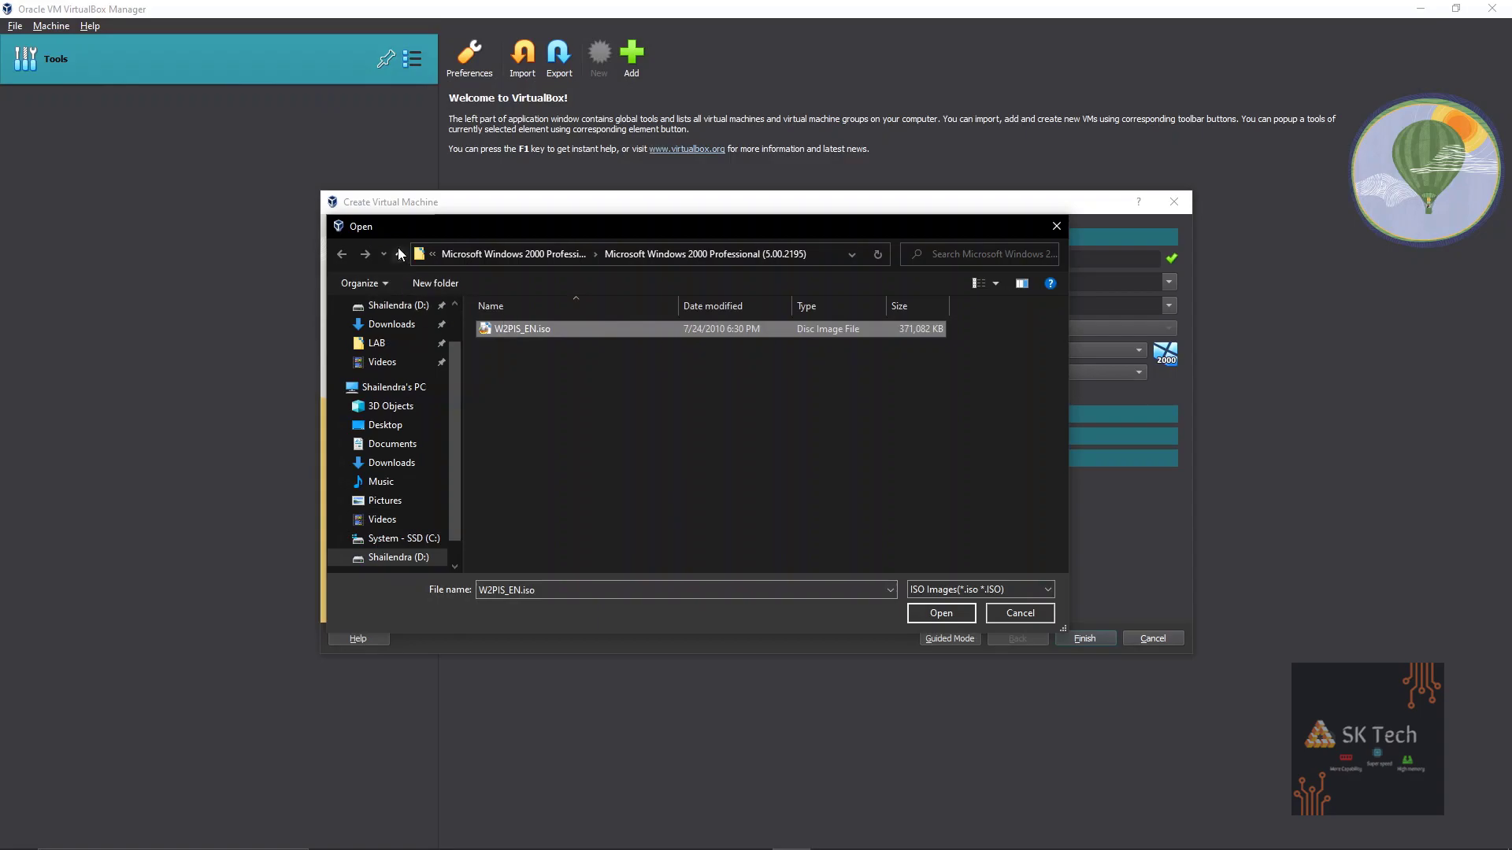
Go up one folder from the ISO location in the file browser.
{"action": "left_click", "coordinate": [400, 254]}
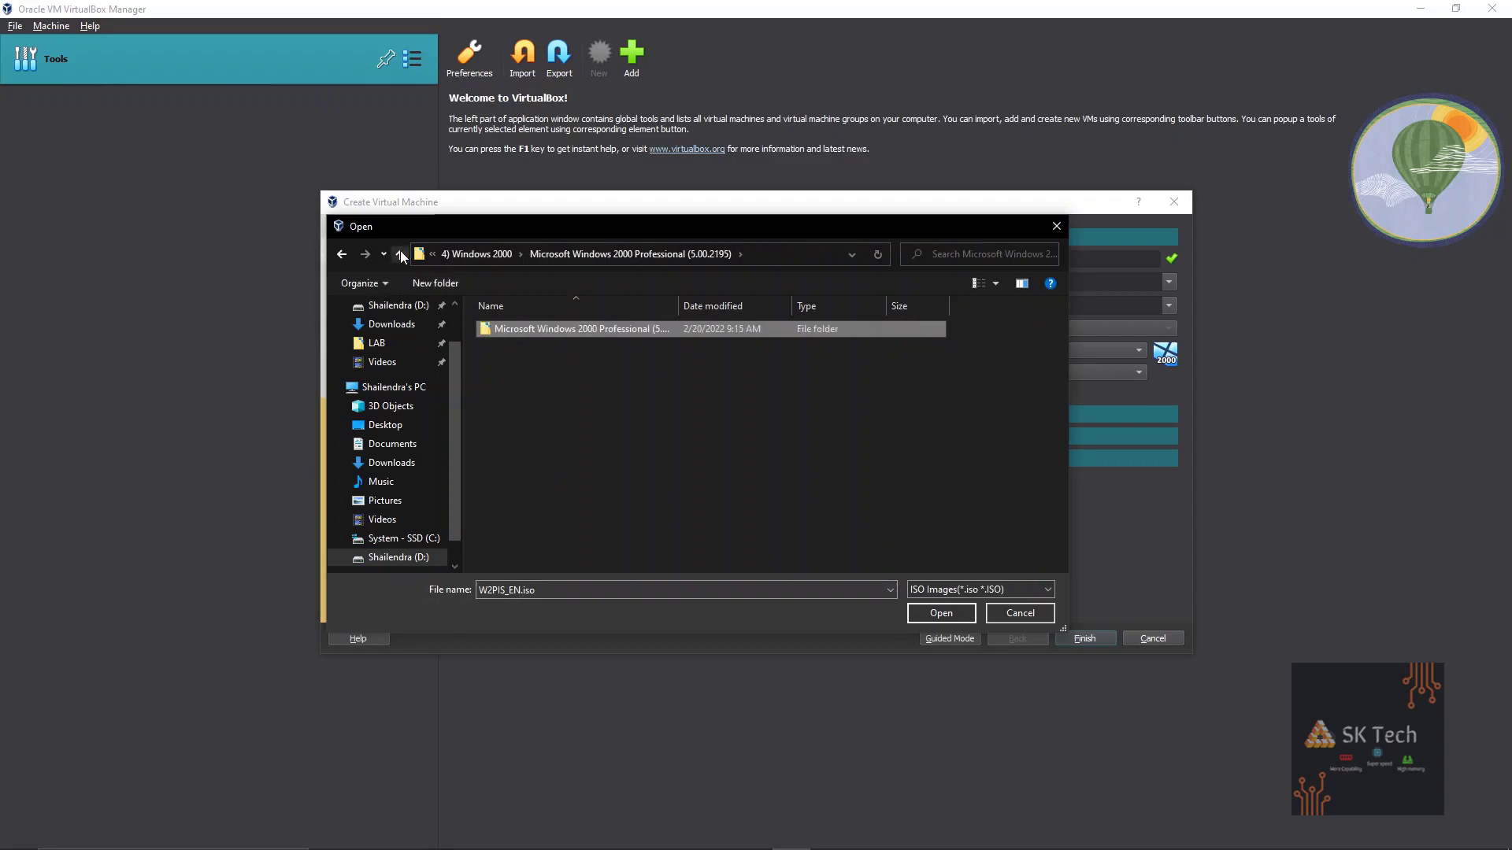
Choose W2PIS_EN.iso from the Windows 2000 Professional folder and skip unattended installation.
{"action": "left_click", "coordinate": [400, 255]}
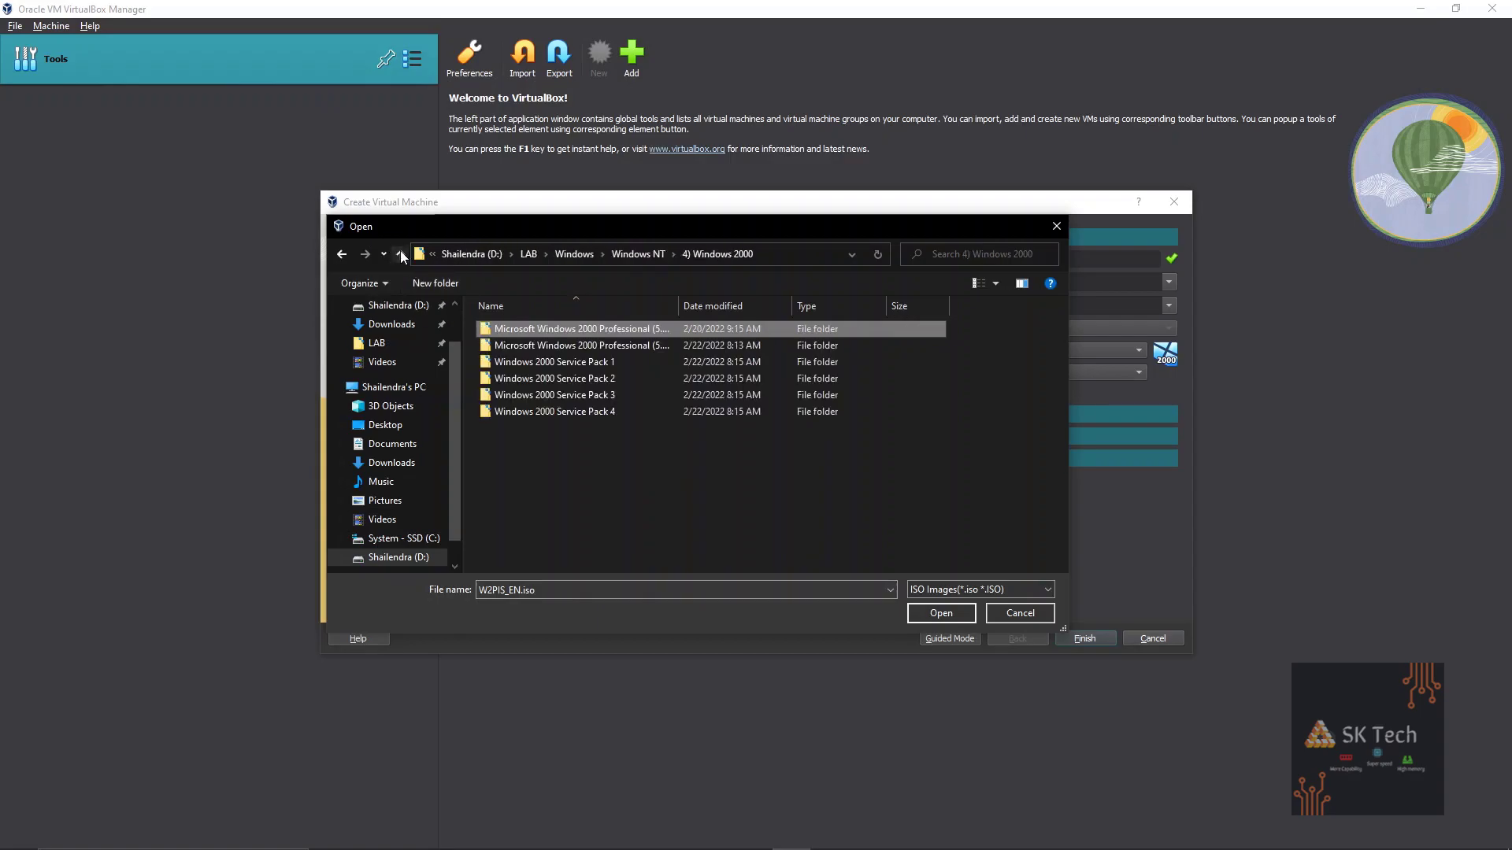
{"action": "double_click", "coordinate": [521, 329]}
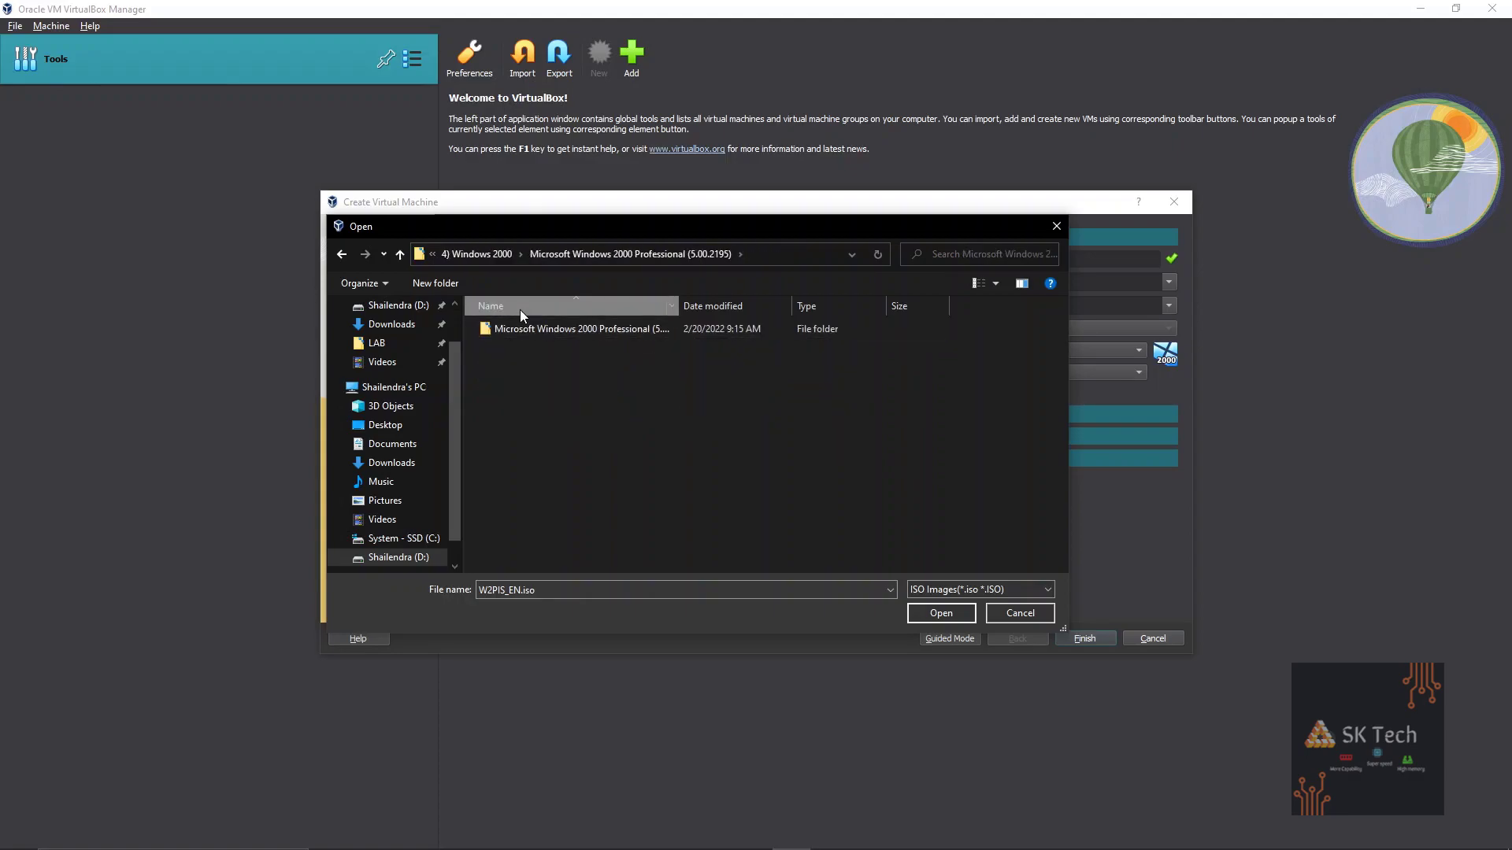
{"action": "double_click", "coordinate": [573, 331]}
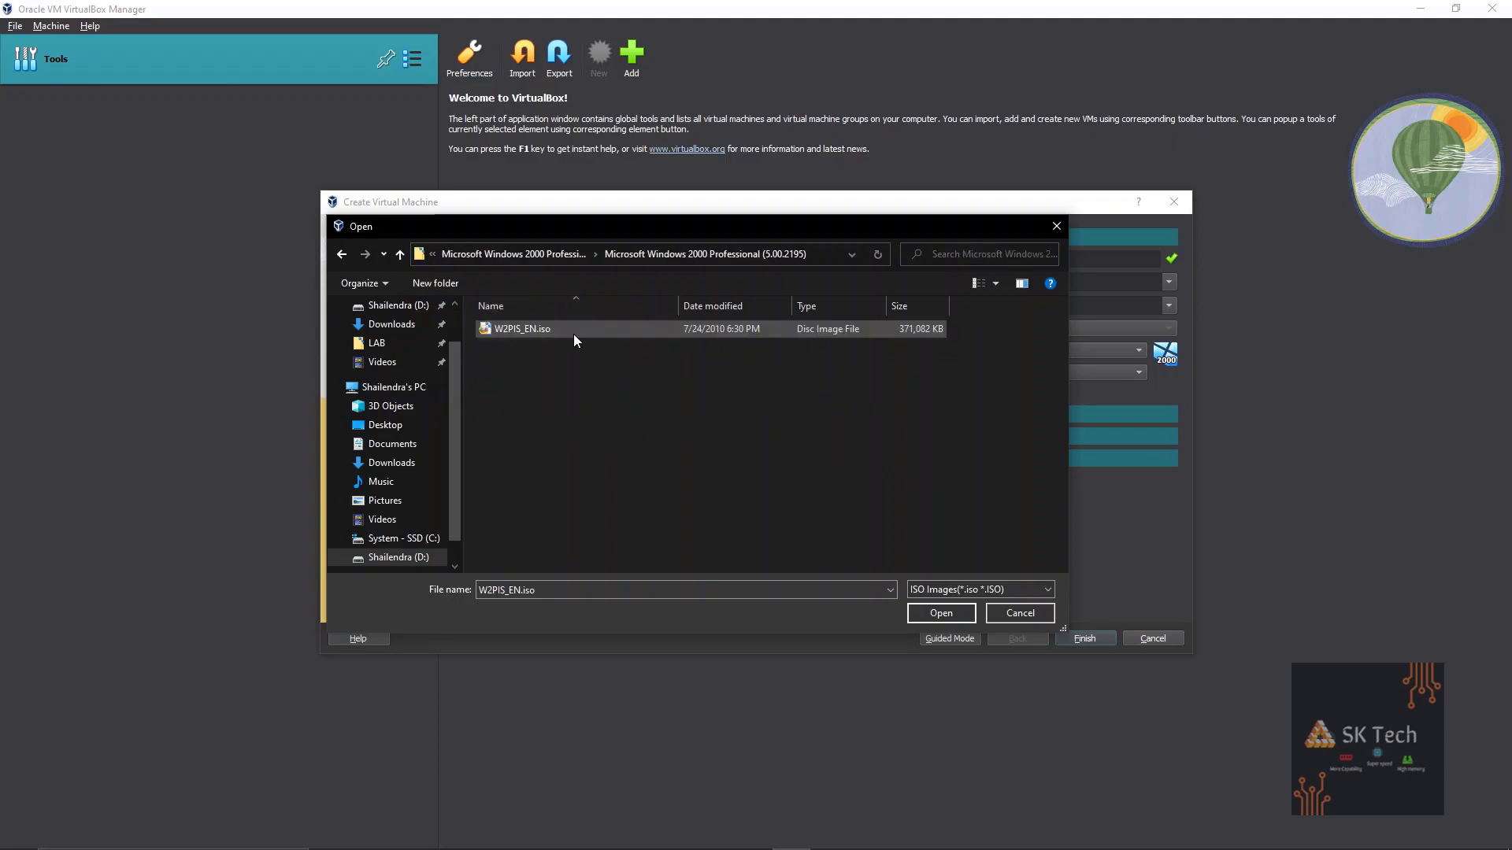
{"action": "double_click", "coordinate": [573, 329]}
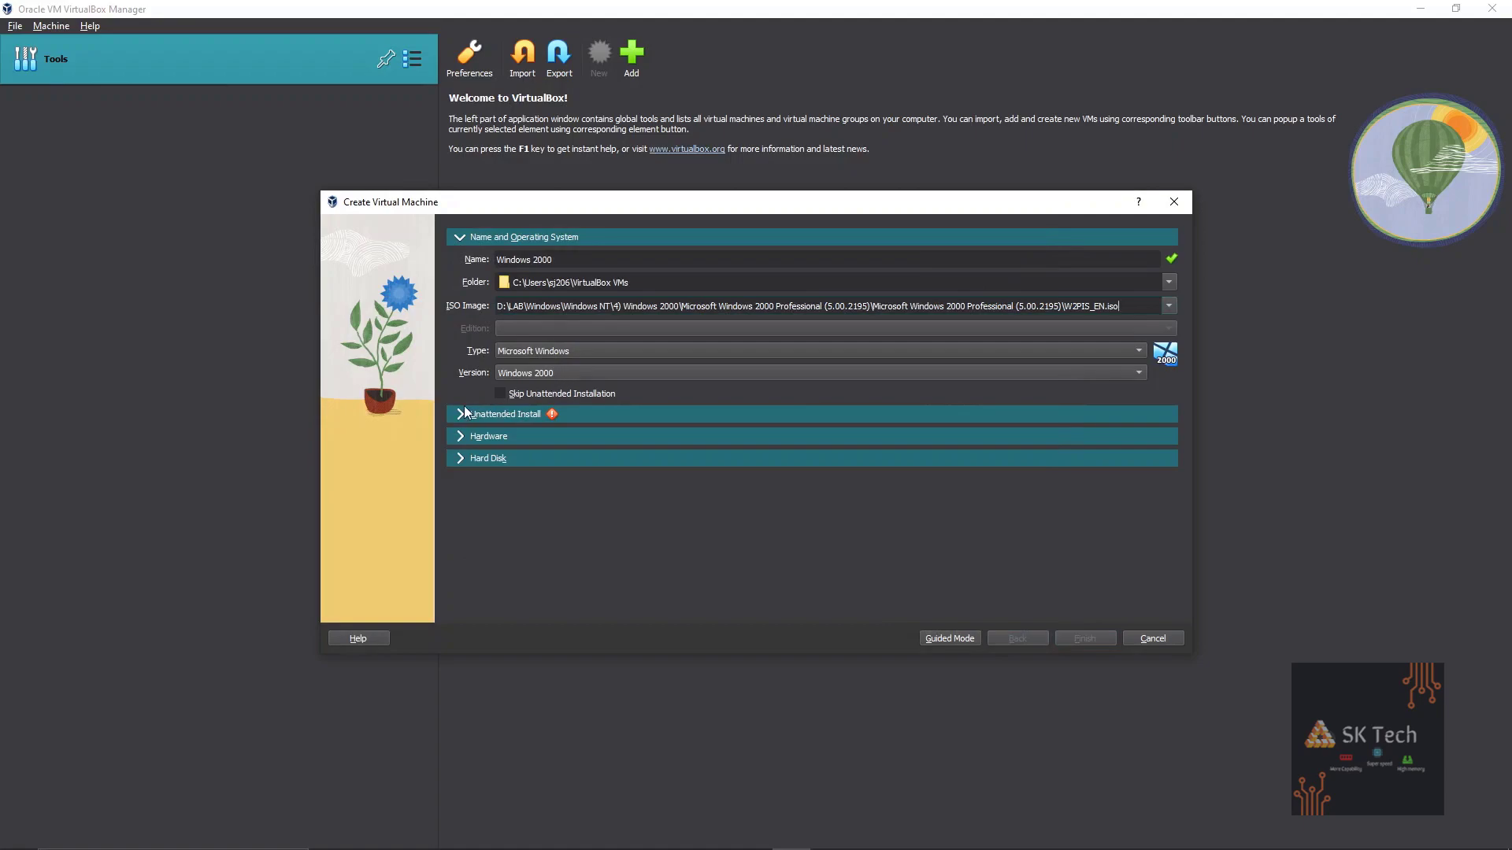
{"action": "left_click", "coordinate": [504, 393]}
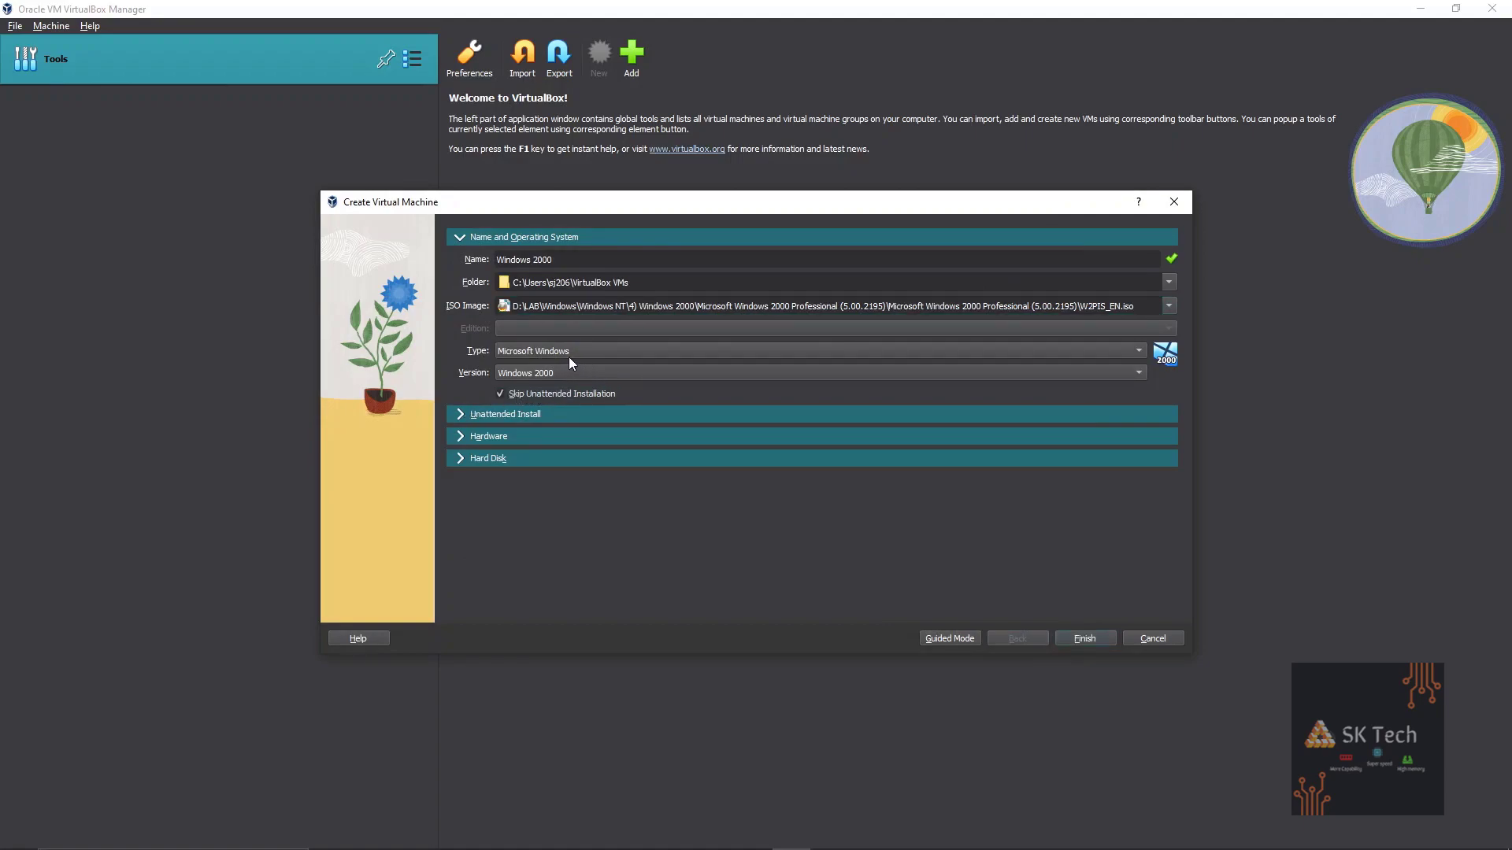
{"action": "left_click", "coordinate": [460, 413]}
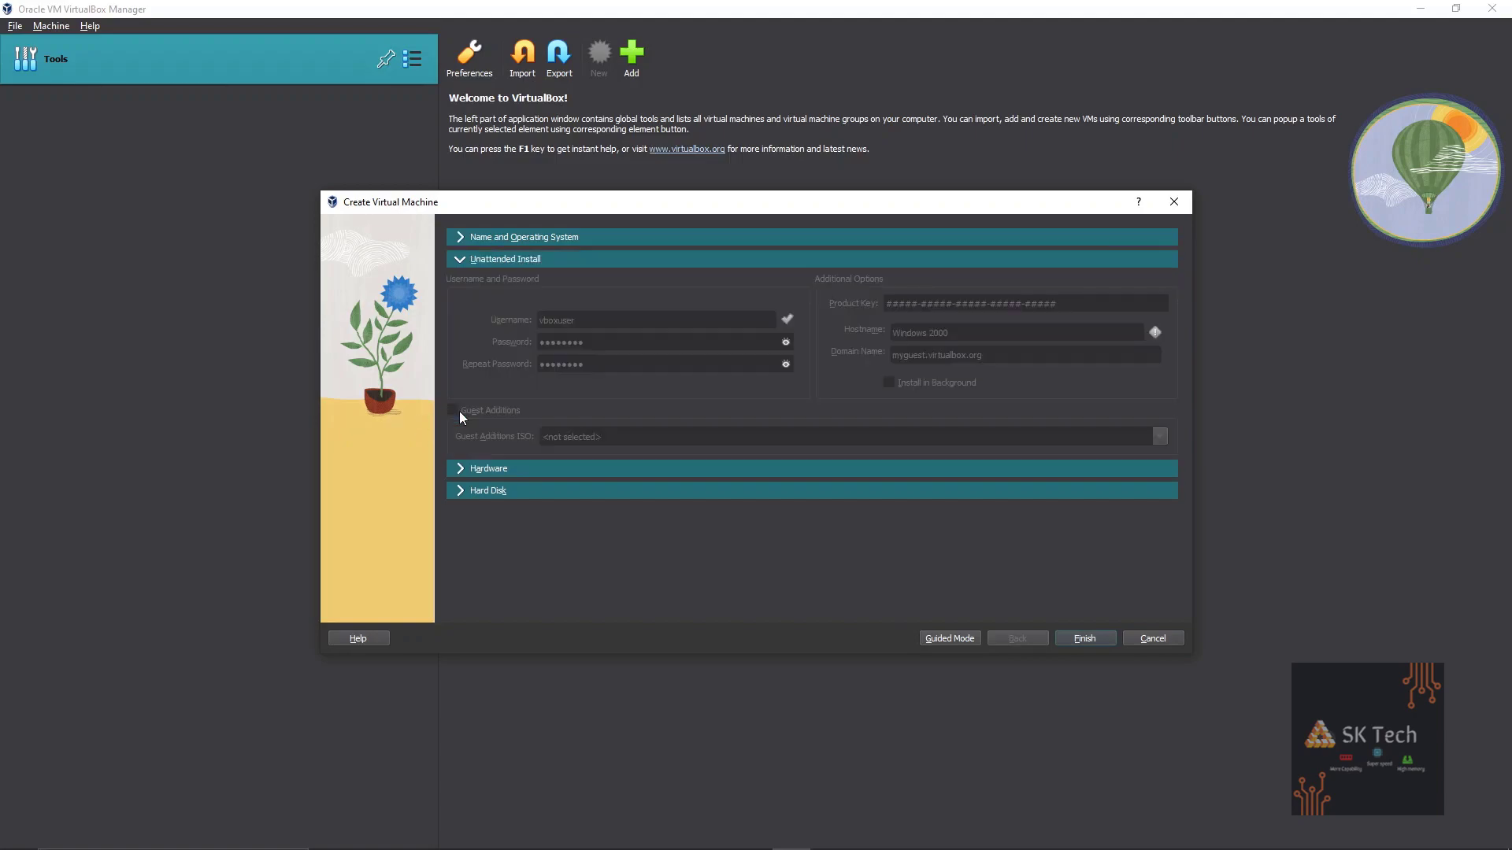
Set base memory to 1024 MB and processors to 2.
{"action": "left_click", "coordinate": [463, 470]}
{"action": "key", "text": "BackSpace"}
{"action": "key", "text": "BackSpace"}
{"action": "type", "text": "024 MB"}
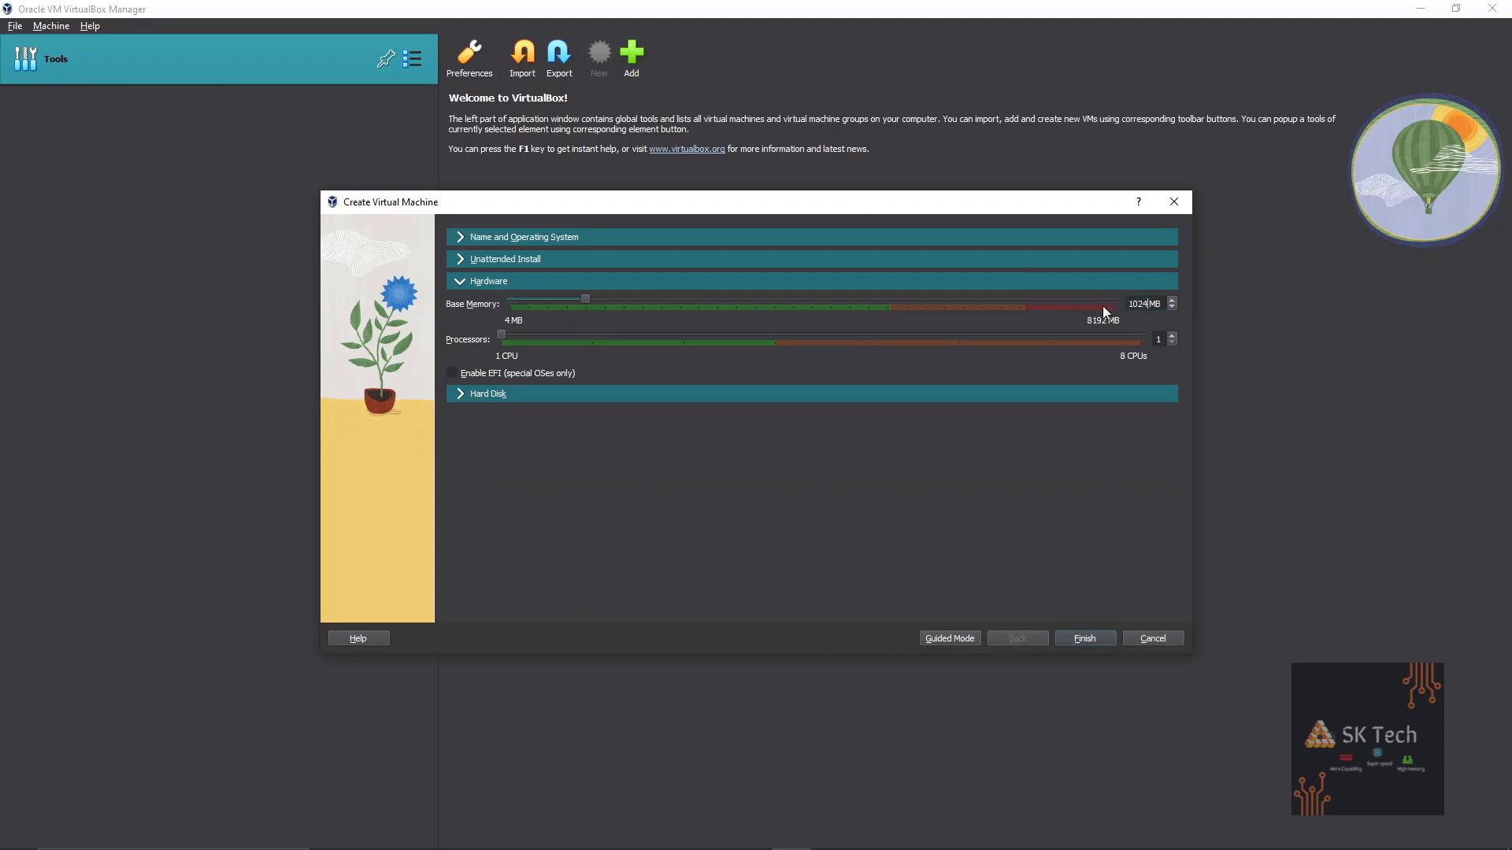
{"action": "left_click", "coordinate": [1154, 340]}
{"action": "type", "text": "2"}
Set the virtual hard disk to 10 GB and finish creating the machine.
{"action": "left_click", "coordinate": [463, 395]}
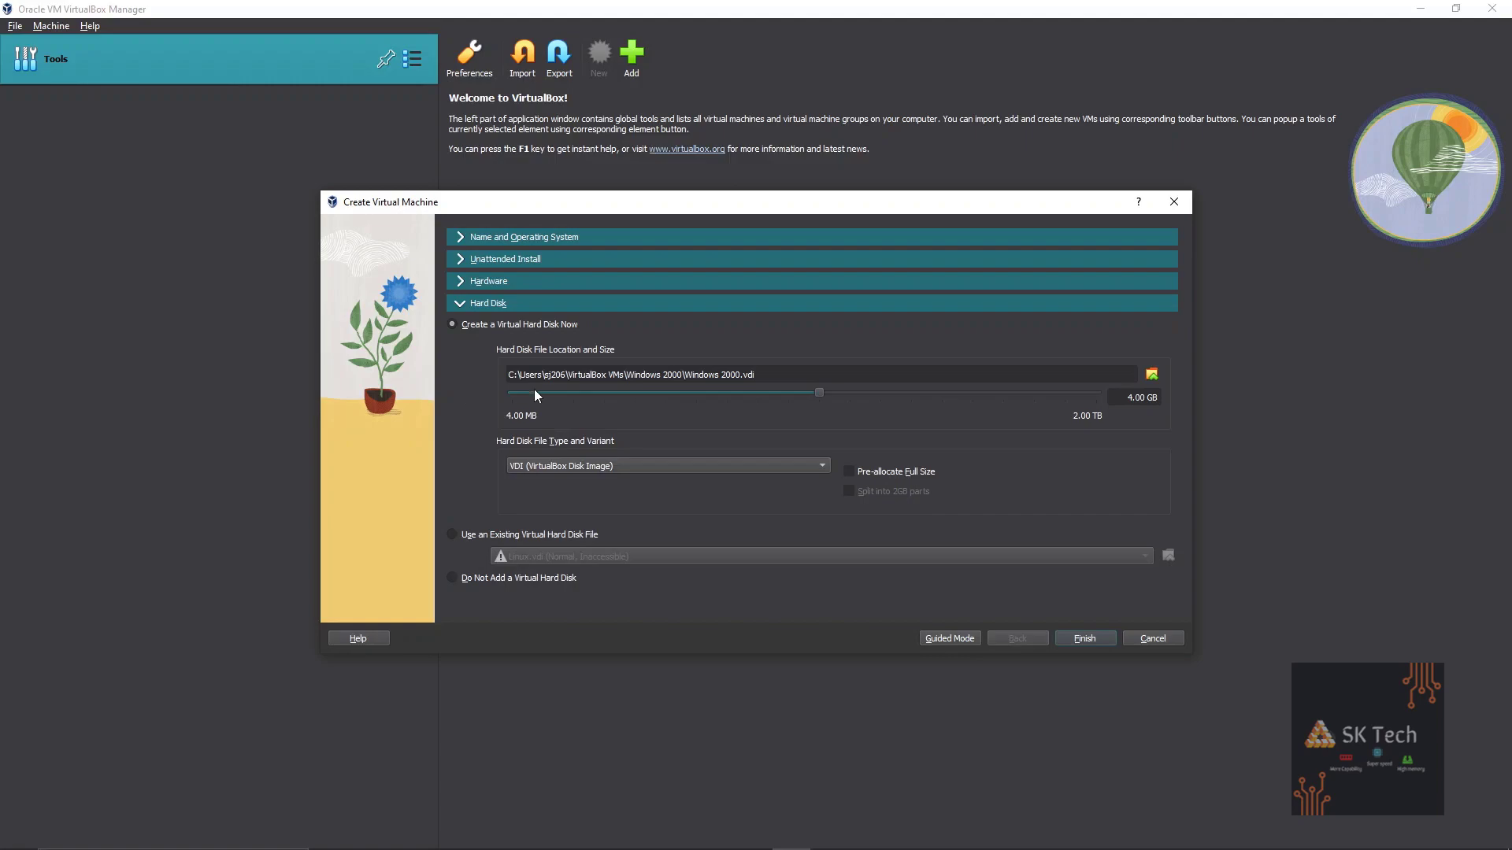
{"action": "double_click", "coordinate": [1131, 396]}
{"action": "type", "text": "10"}
{"action": "left_click", "coordinate": [1103, 638]}
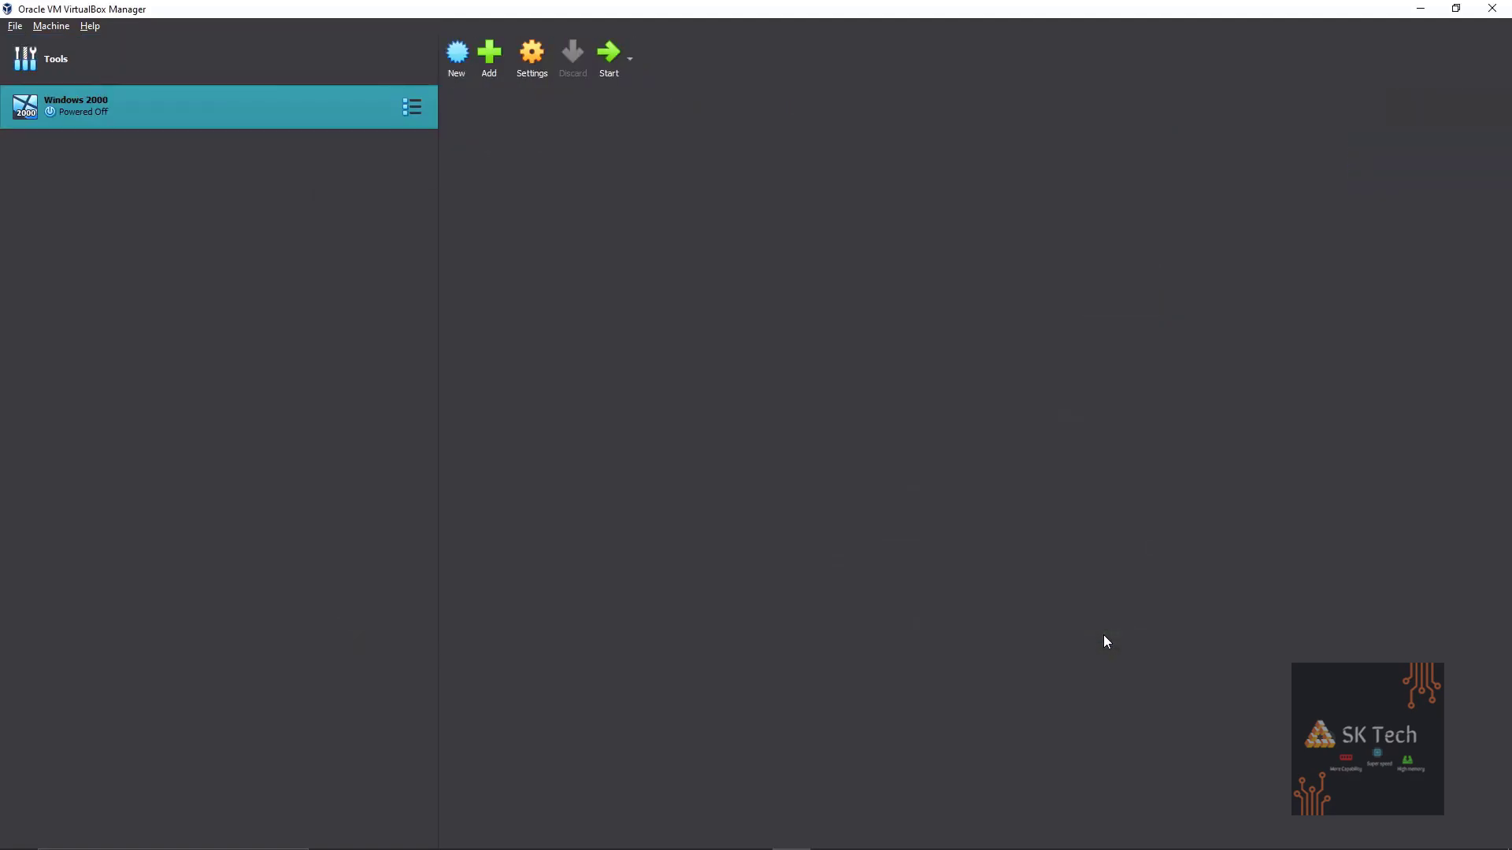
Set the pointing device to PS/2 Mouse and video memory to 128 MB.
{"action": "left_click", "coordinate": [528, 63]}
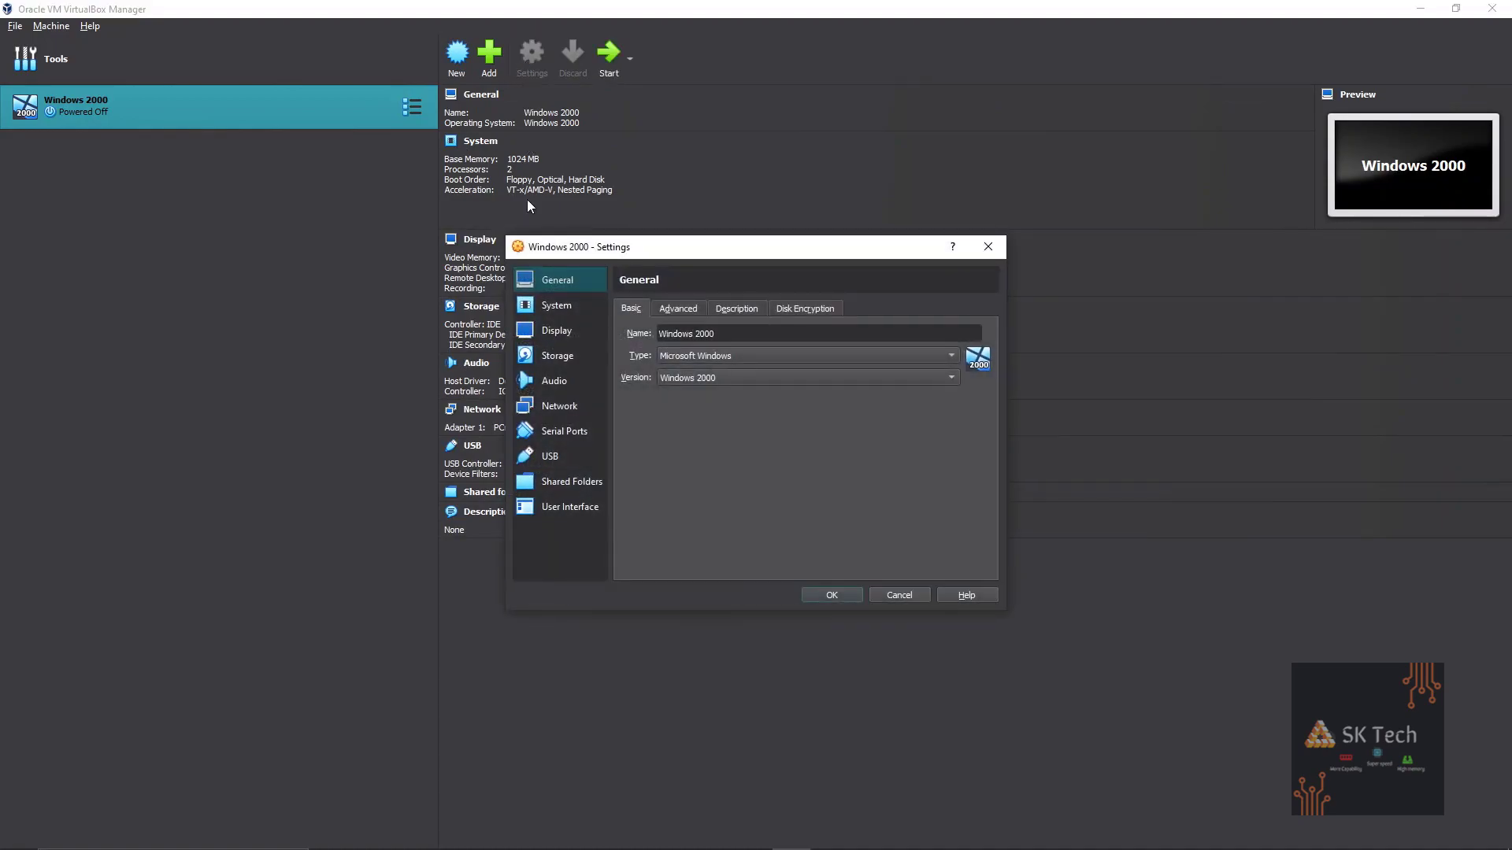
{"action": "left_click", "coordinate": [545, 307]}
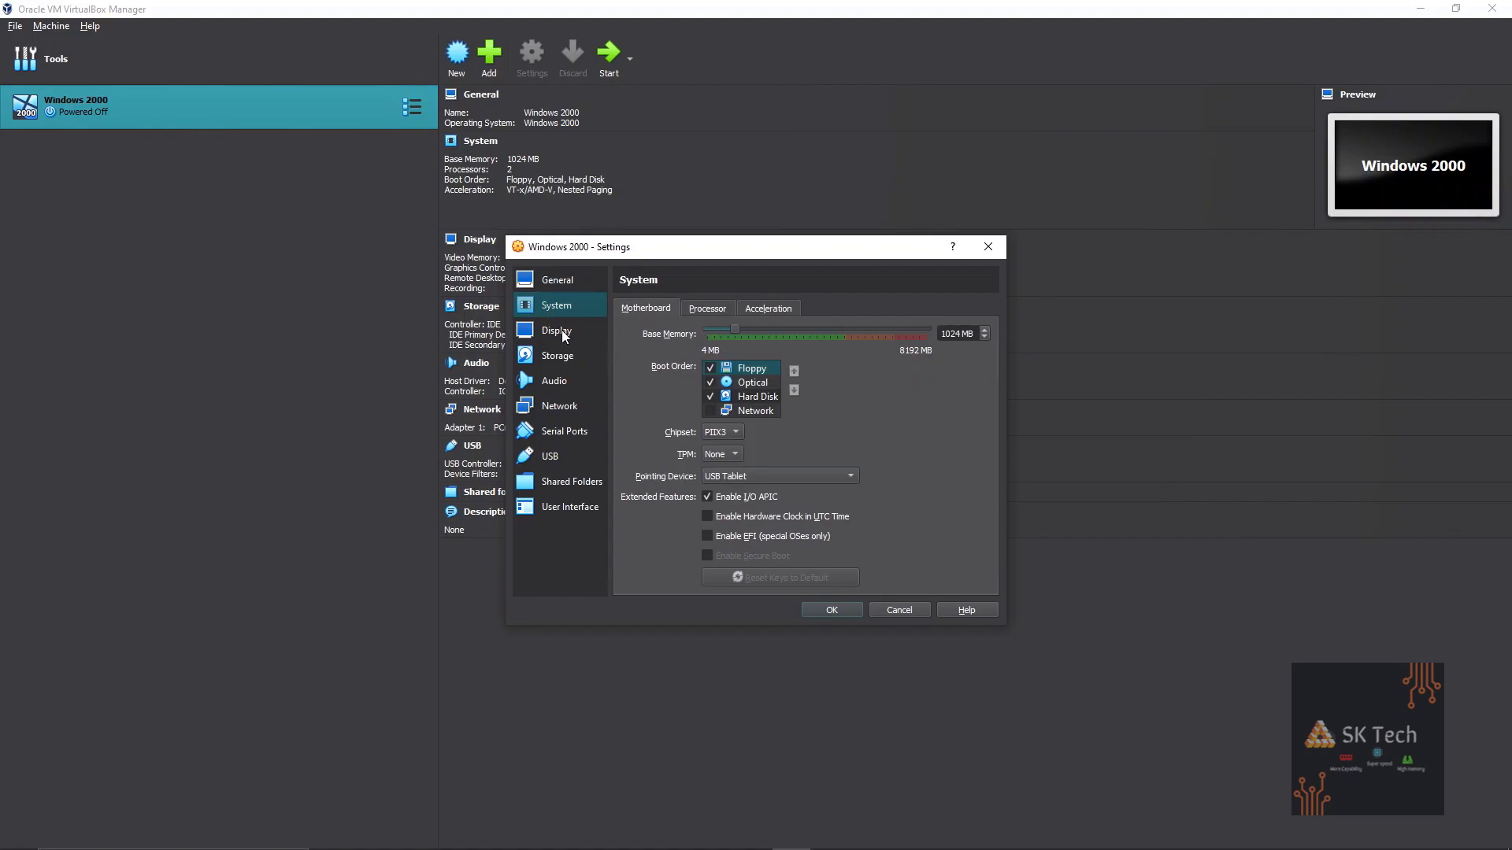
{"action": "left_click", "coordinate": [760, 478]}
{"action": "left_click", "coordinate": [747, 460]}
{"action": "left_click", "coordinate": [581, 333]}
{"action": "left_click_drag", "start_coordinate": [740, 326], "coordinate": [947, 348]}
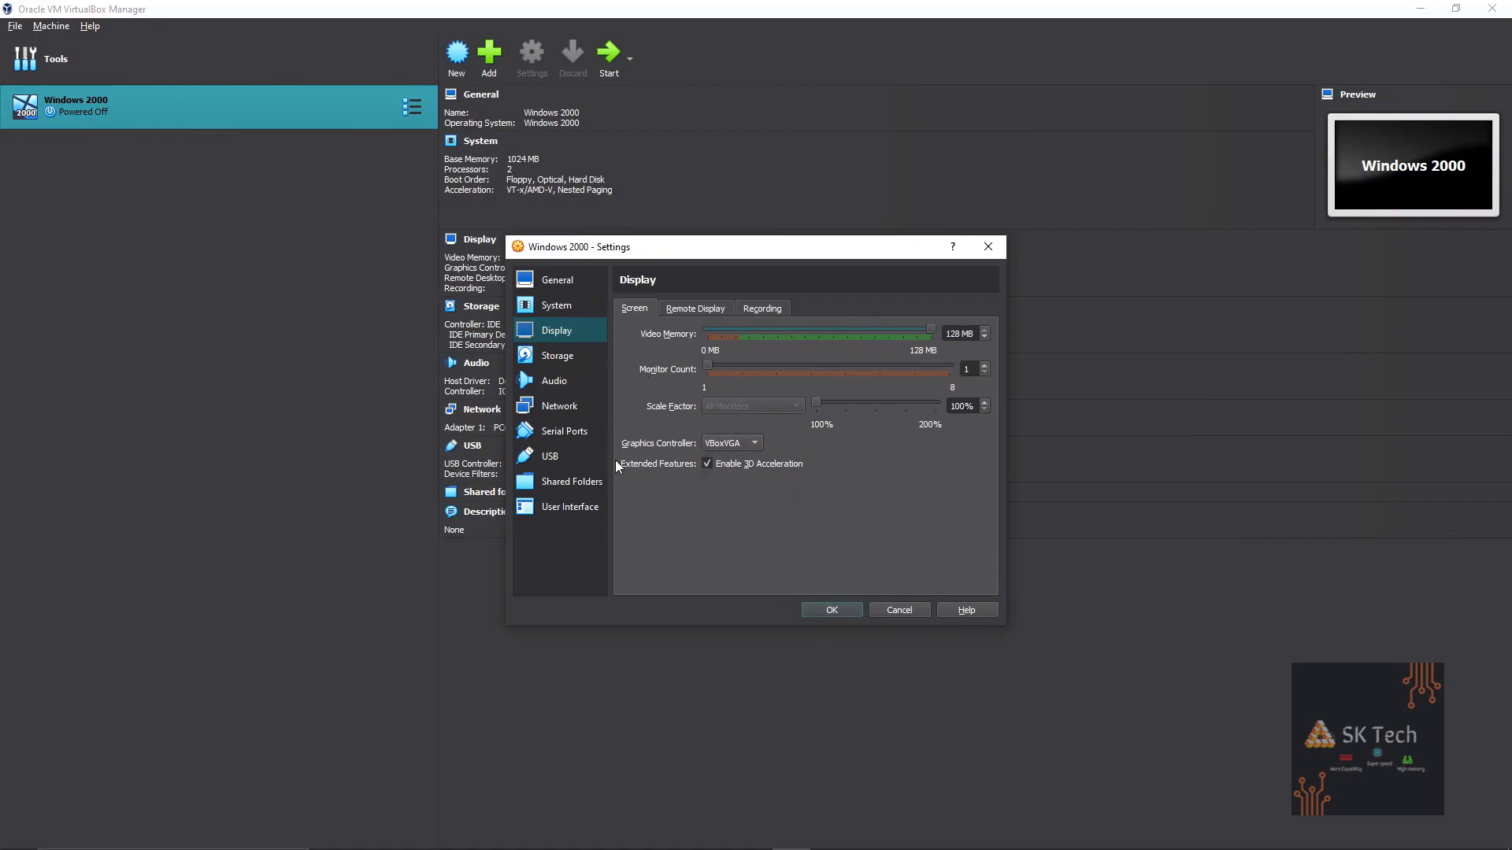
Attach the network adapter as Bridged Adapter.
{"action": "left_click", "coordinate": [564, 396]}
{"action": "left_click", "coordinate": [739, 356]}
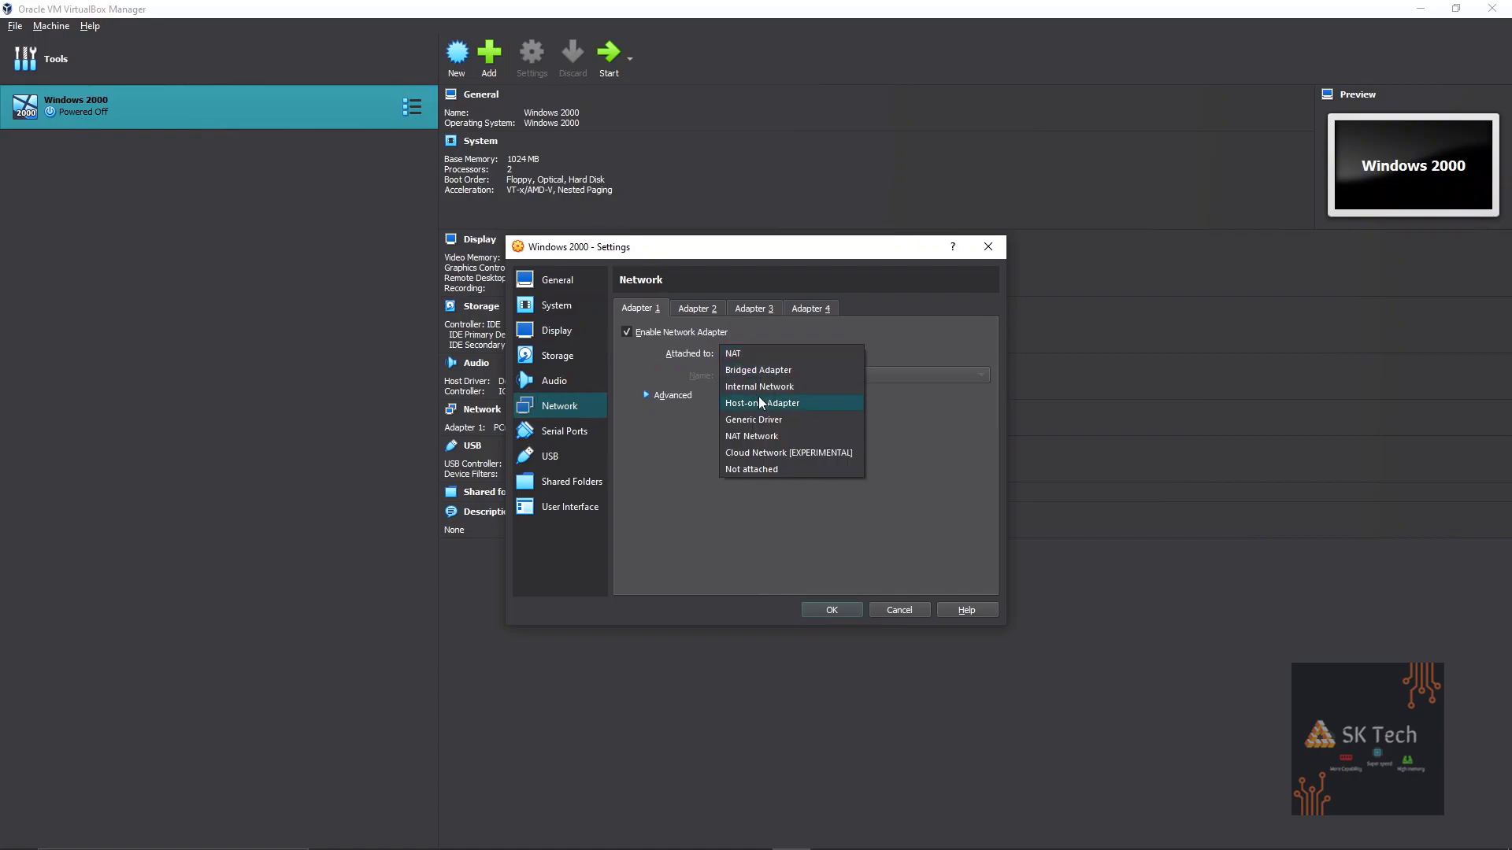
{"action": "left_click", "coordinate": [748, 376]}
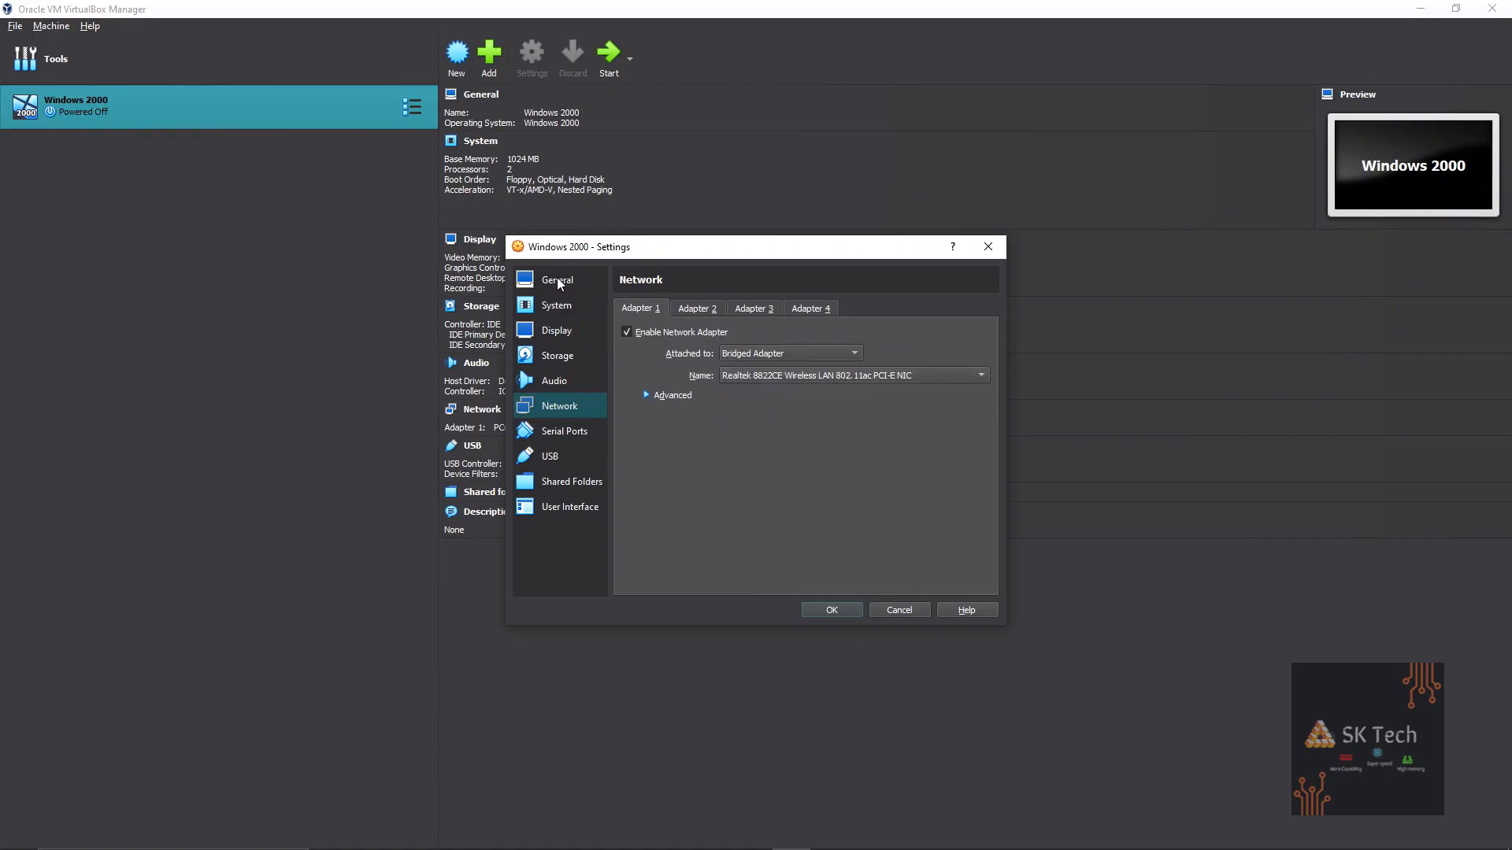
Set shared clipboard and drag-and-drop to Bidirectional, save, and start the VM.
{"action": "left_click", "coordinate": [557, 279]}
{"action": "left_click", "coordinate": [740, 306]}
{"action": "left_click", "coordinate": [692, 305]}
{"action": "left_click", "coordinate": [735, 358]}
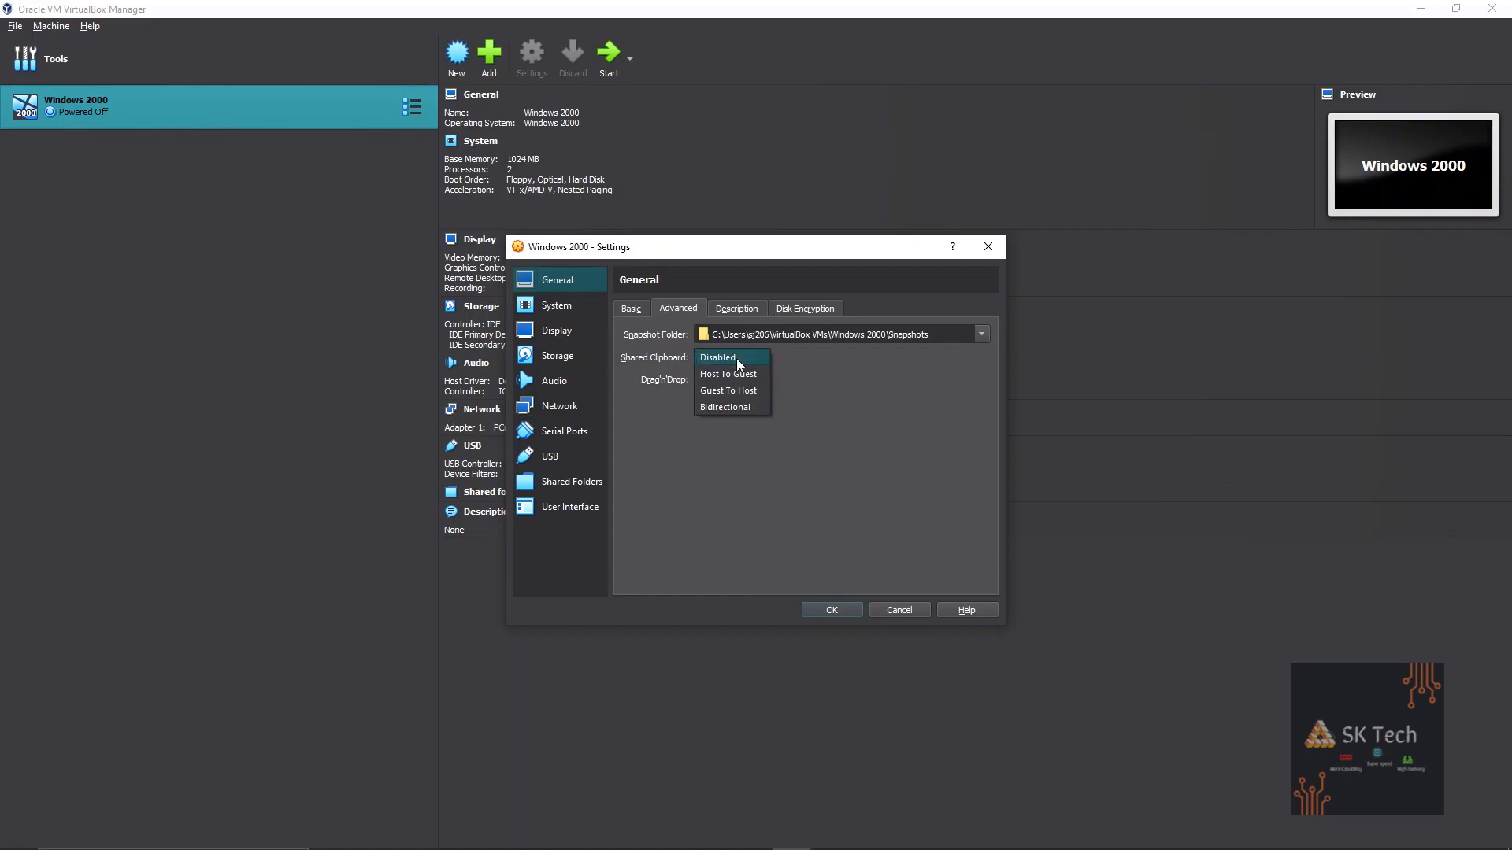
{"action": "left_click", "coordinate": [746, 407]}
{"action": "left_click", "coordinate": [745, 428]}
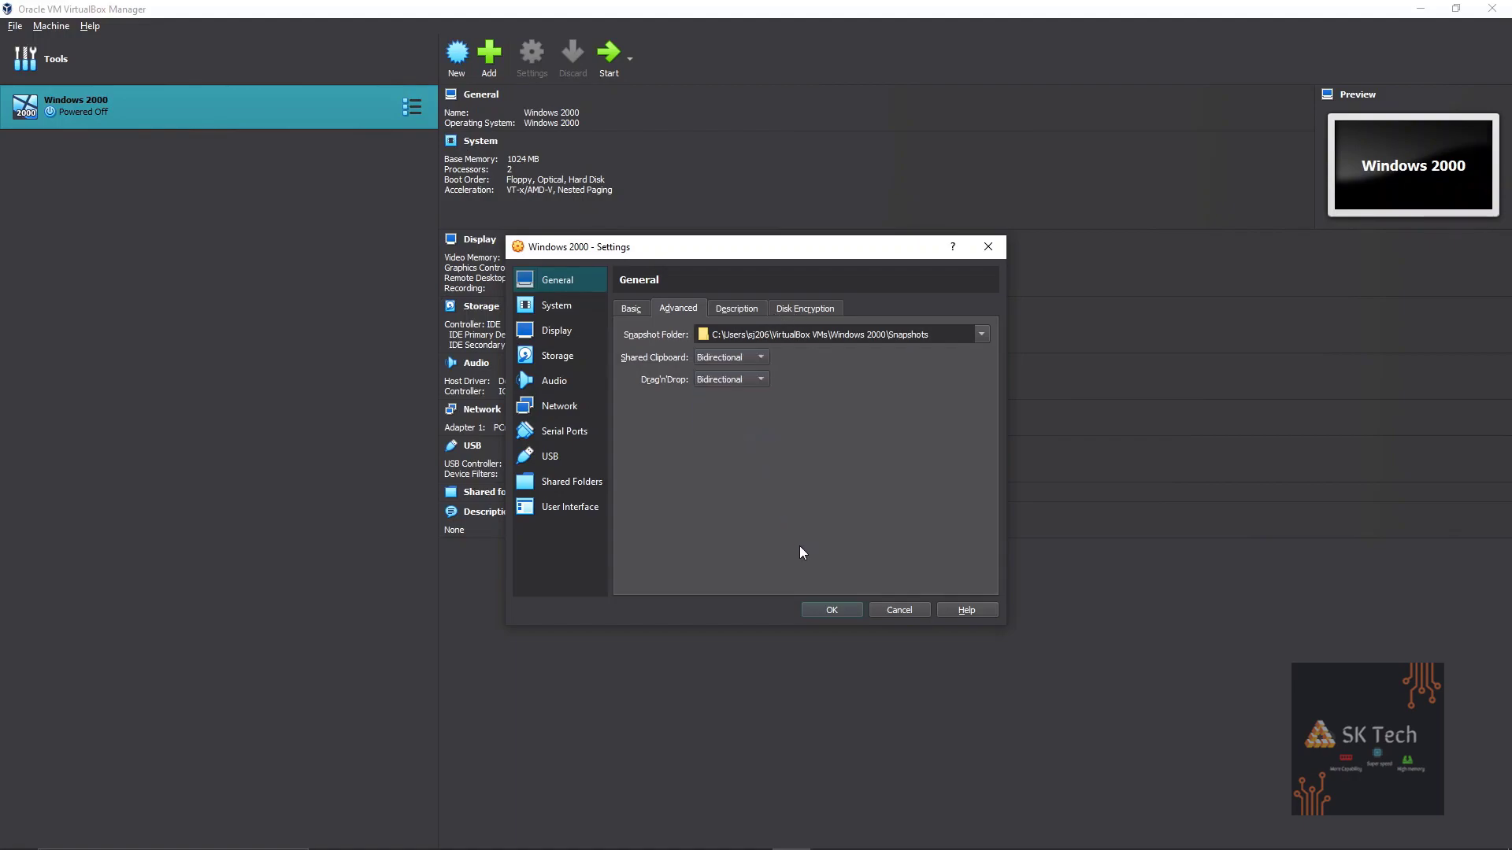
{"action": "left_click", "coordinate": [832, 610]}
{"action": "left_click", "coordinate": [607, 69]}
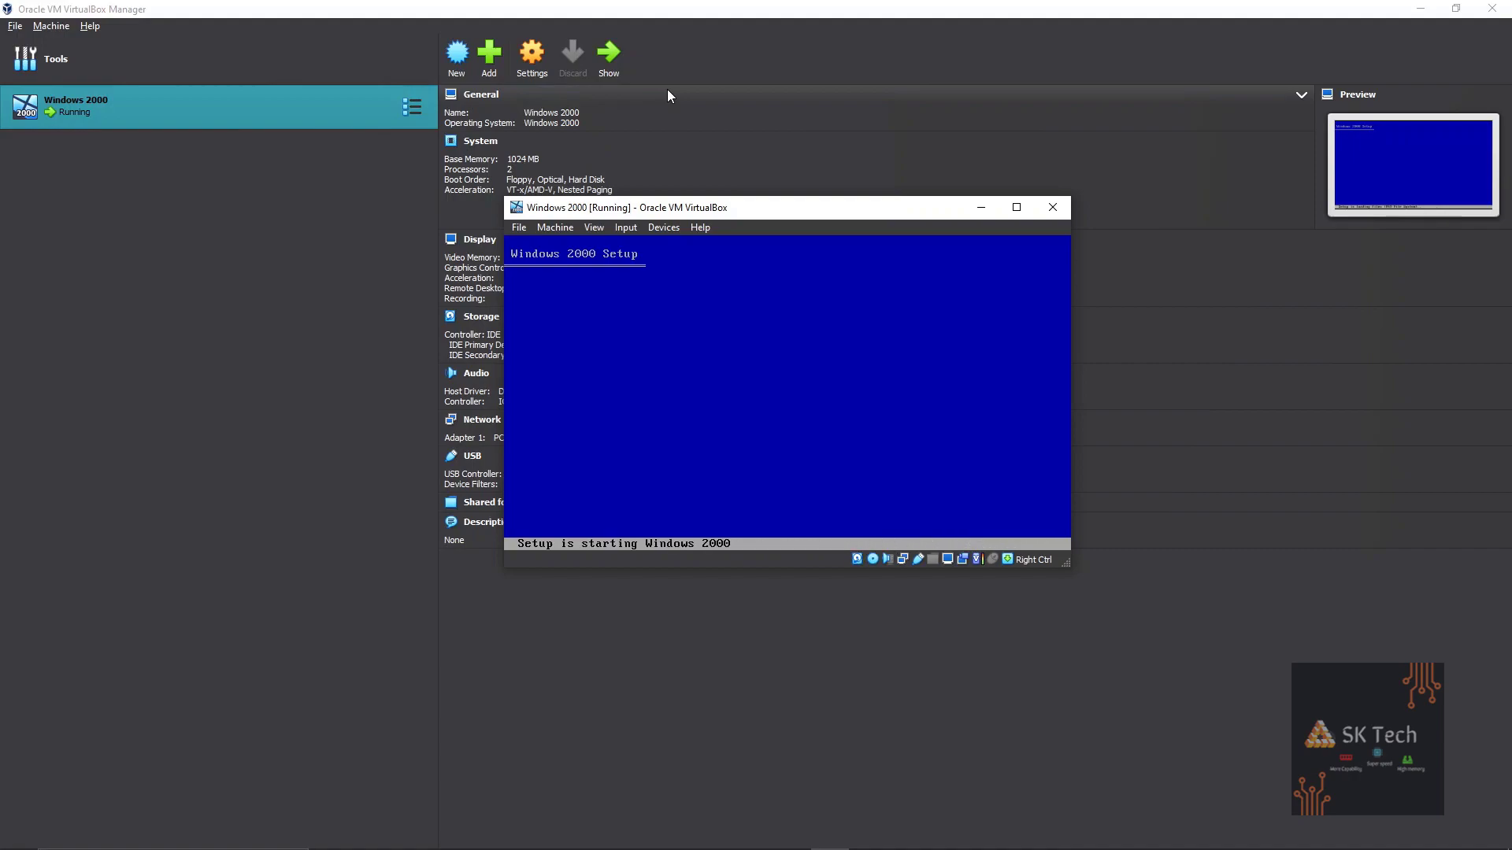
Scale the guest screen to 200% and maximize the VM window.
{"action": "left_click", "coordinate": [948, 559]}
{"action": "mouse_move", "coordinate": [1055, 609]}
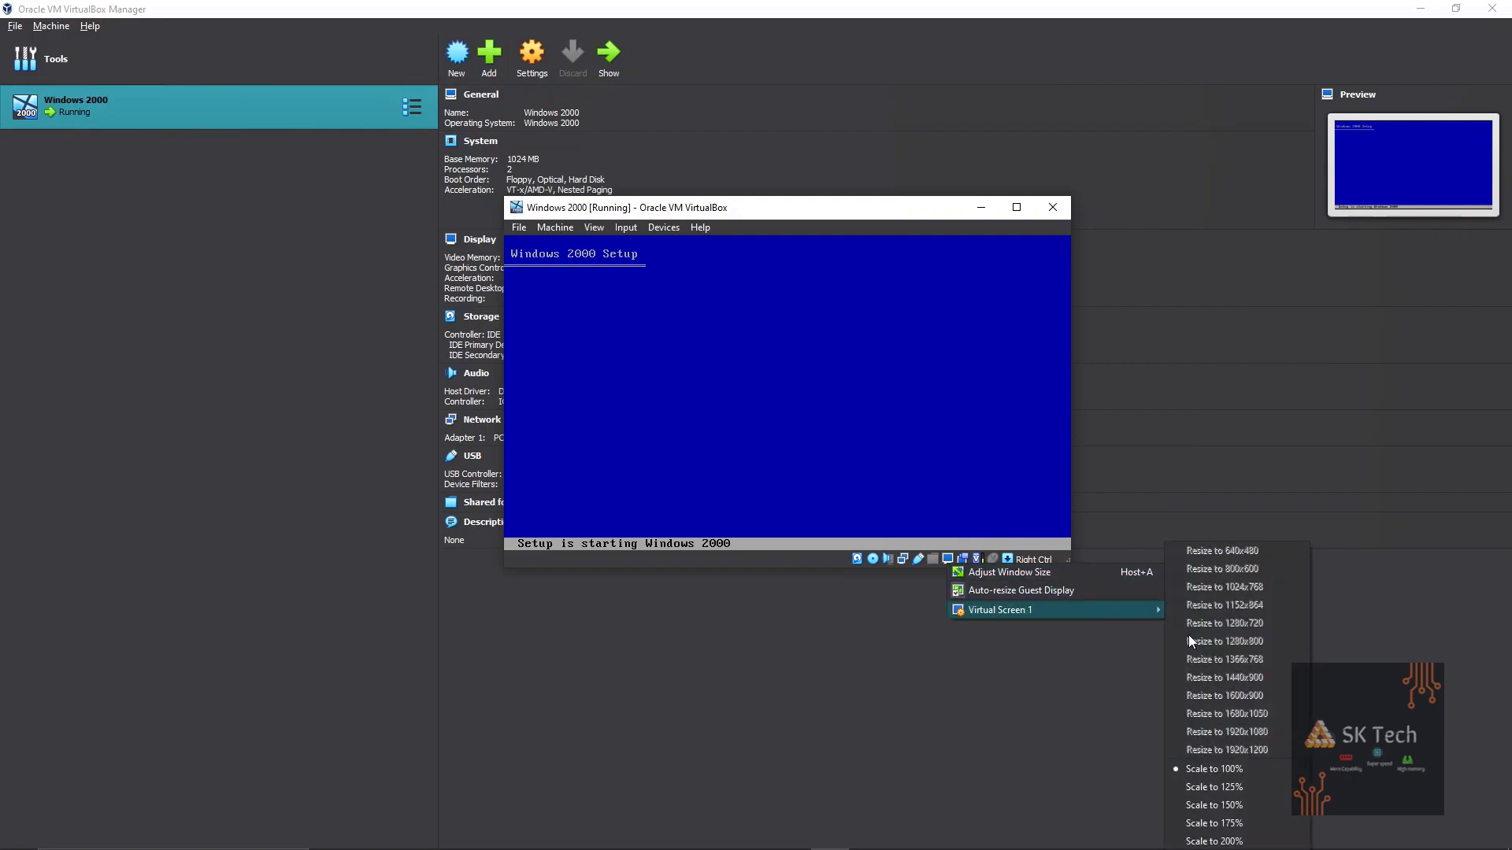
{"action": "left_click", "coordinate": [1214, 841]}
{"action": "left_click_drag", "start_coordinate": [1091, 195], "coordinate": [951, 158]}
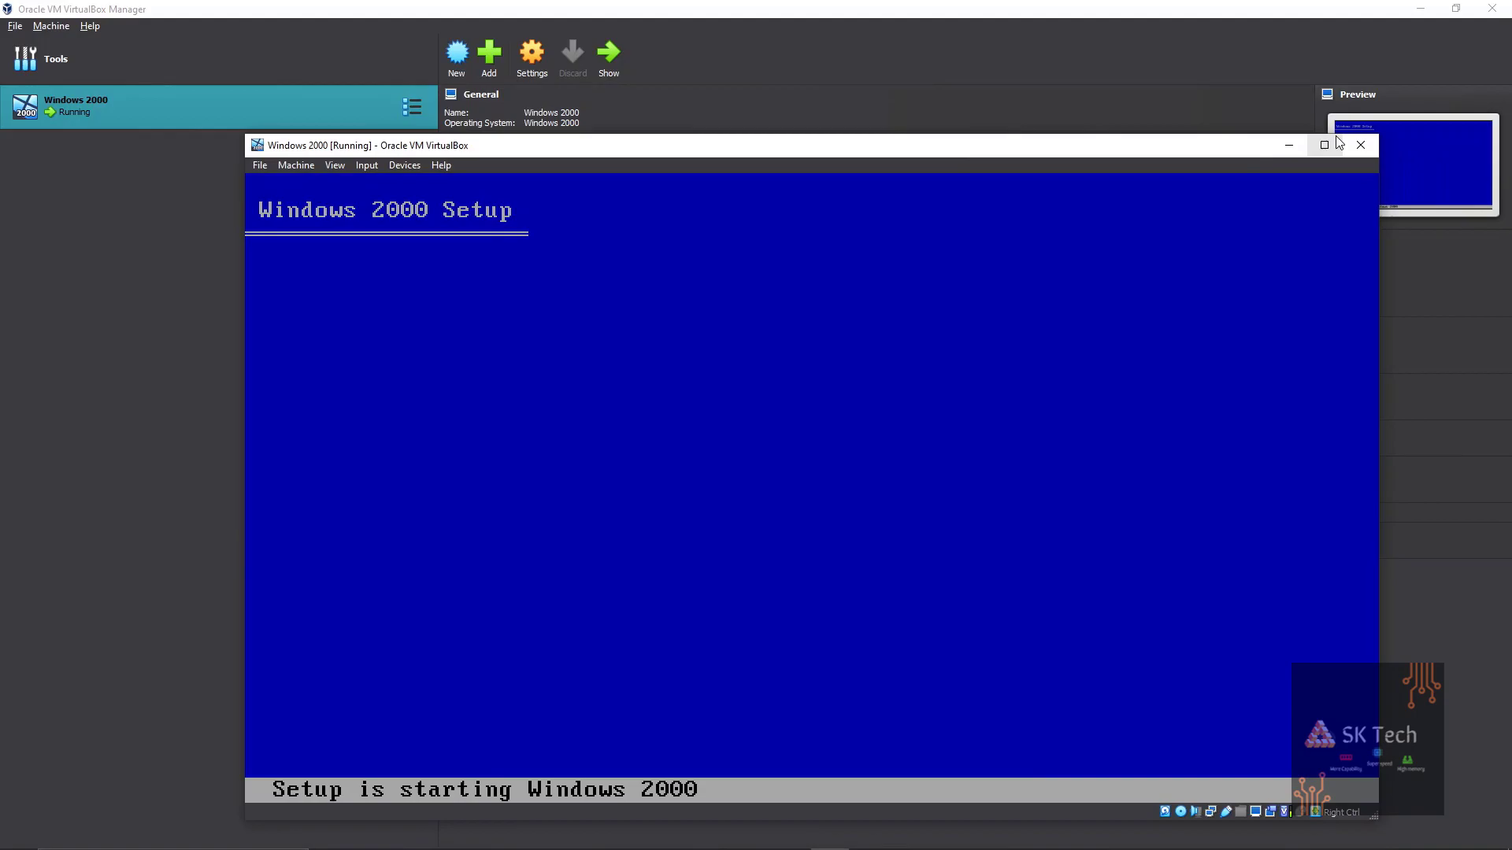
{"action": "left_click", "coordinate": [1337, 140]}
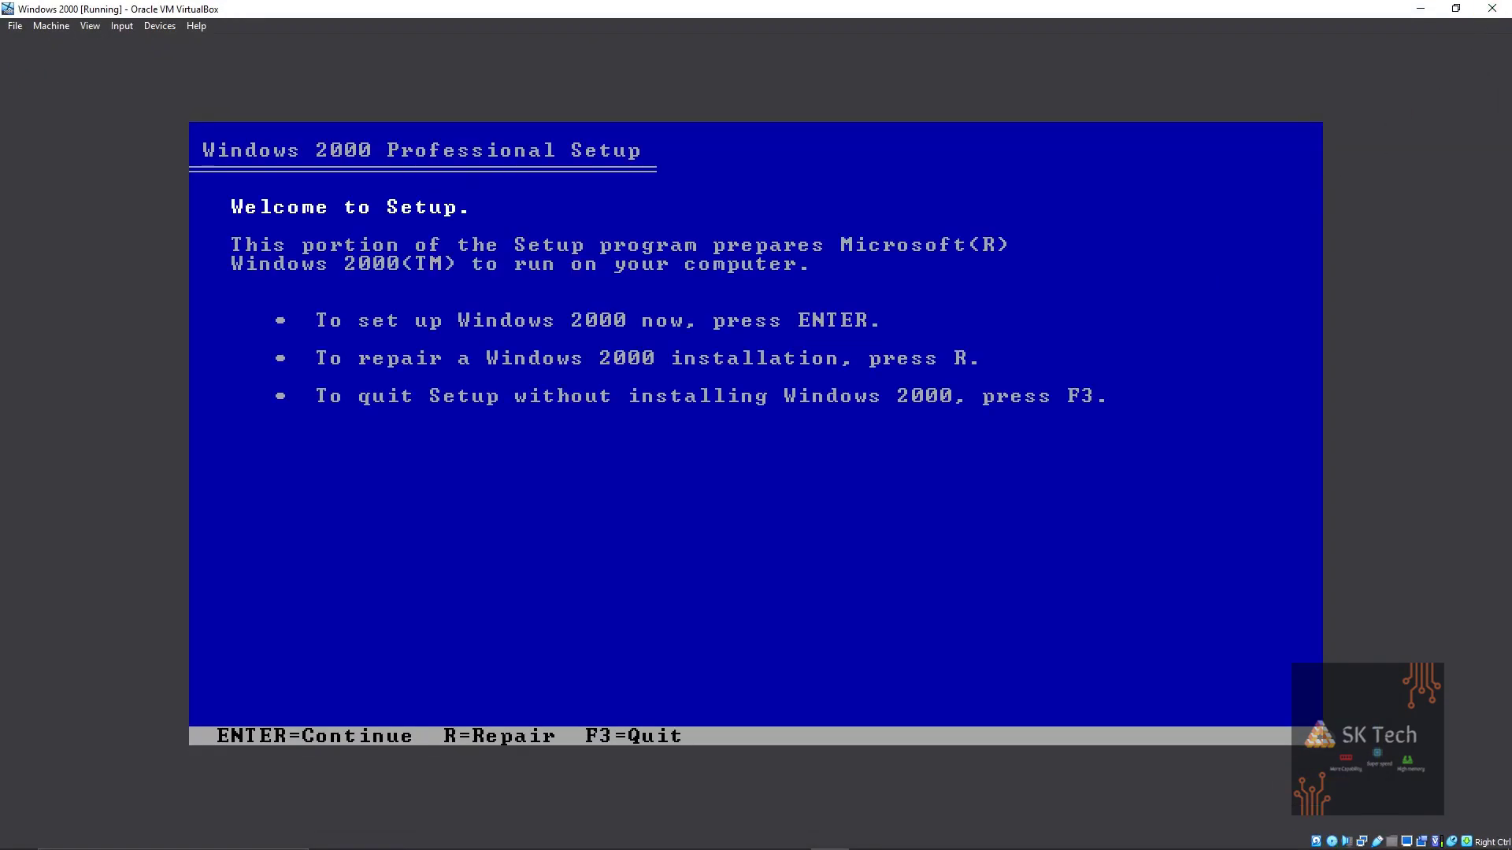
Accept the licence, install onto the 10237 MB unpartitioned space, and restart.
{"action": "key", "text": "Return"}
{"action": "key", "text": "c"}
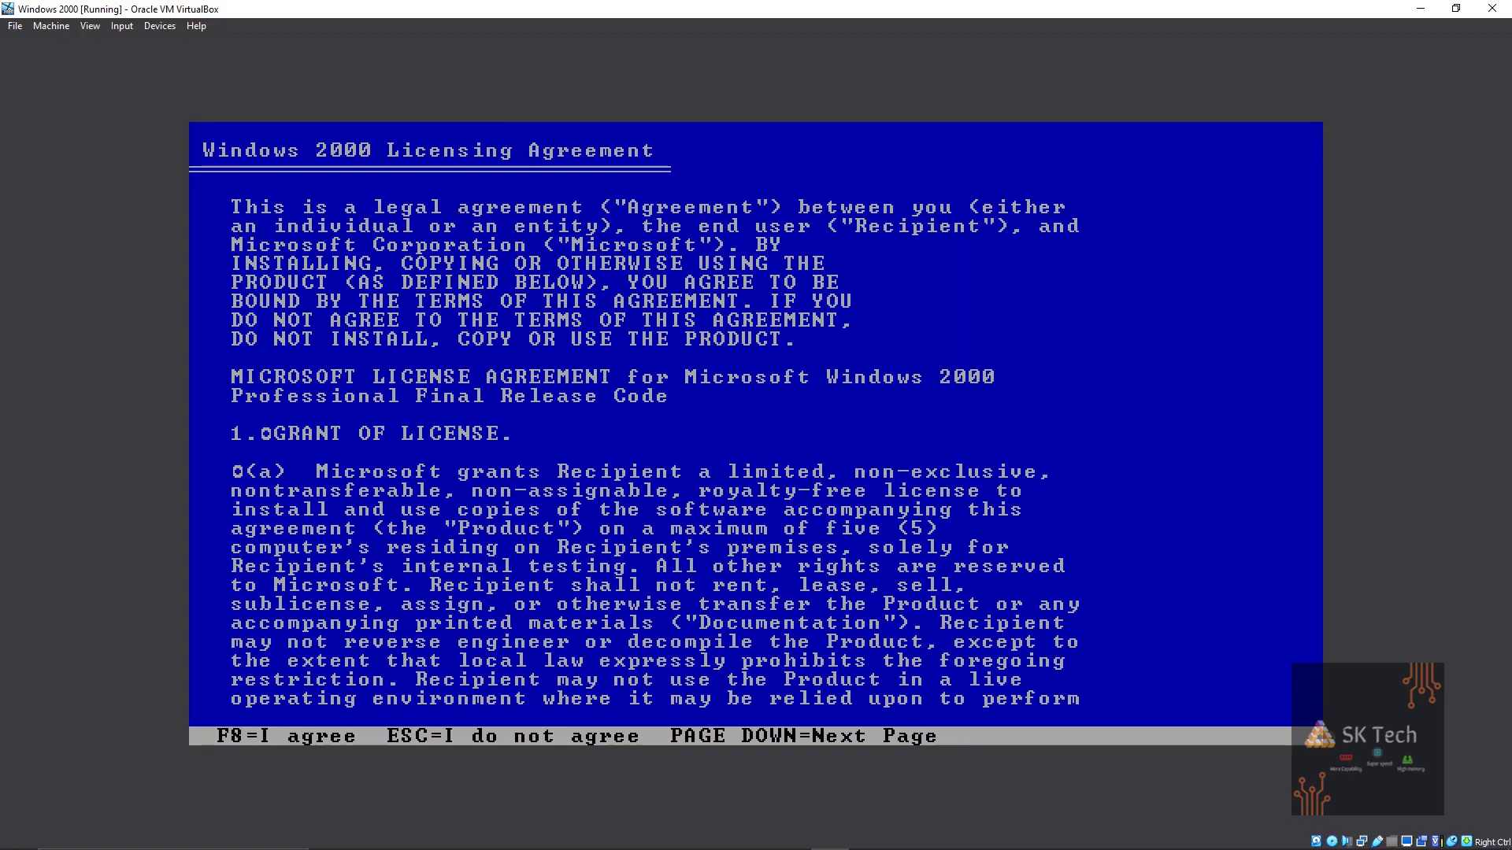
{"action": "key", "text": "F8"}
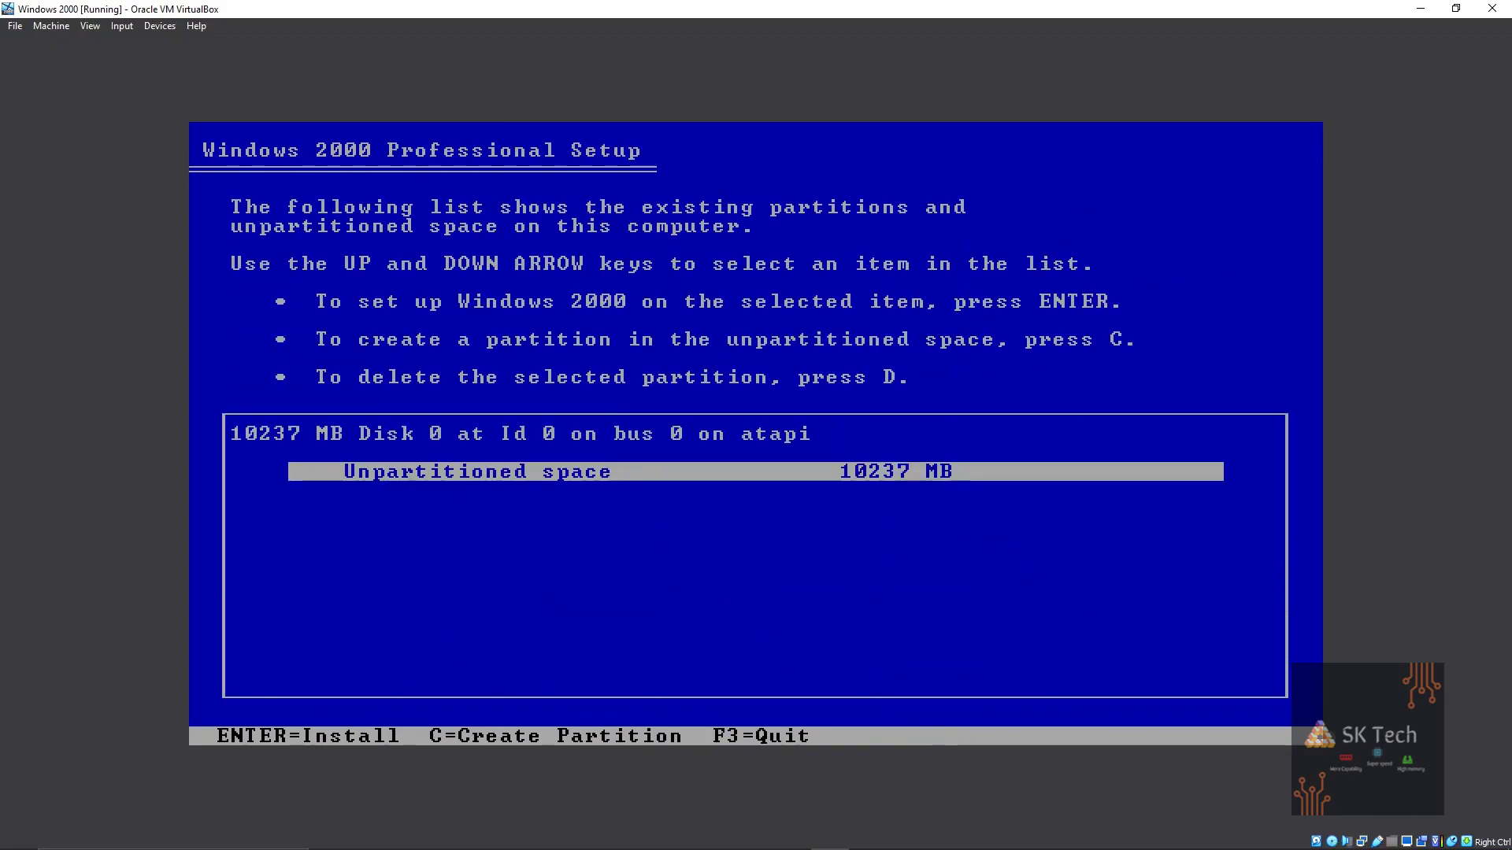
{"action": "key", "text": "Return"}
{"action": "key", "text": "Return"}
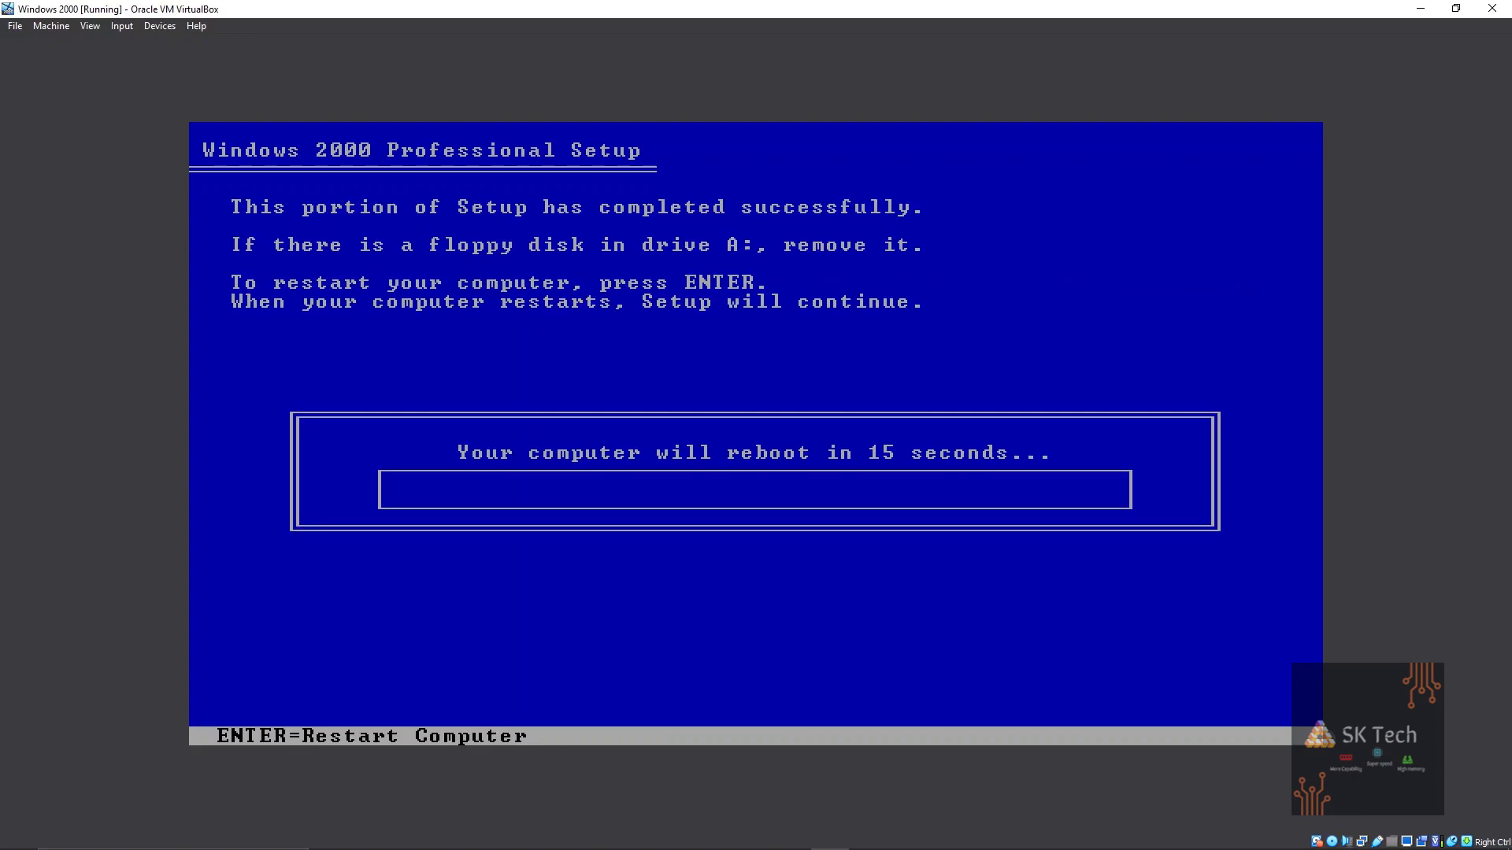
{"action": "key", "text": "Return"}
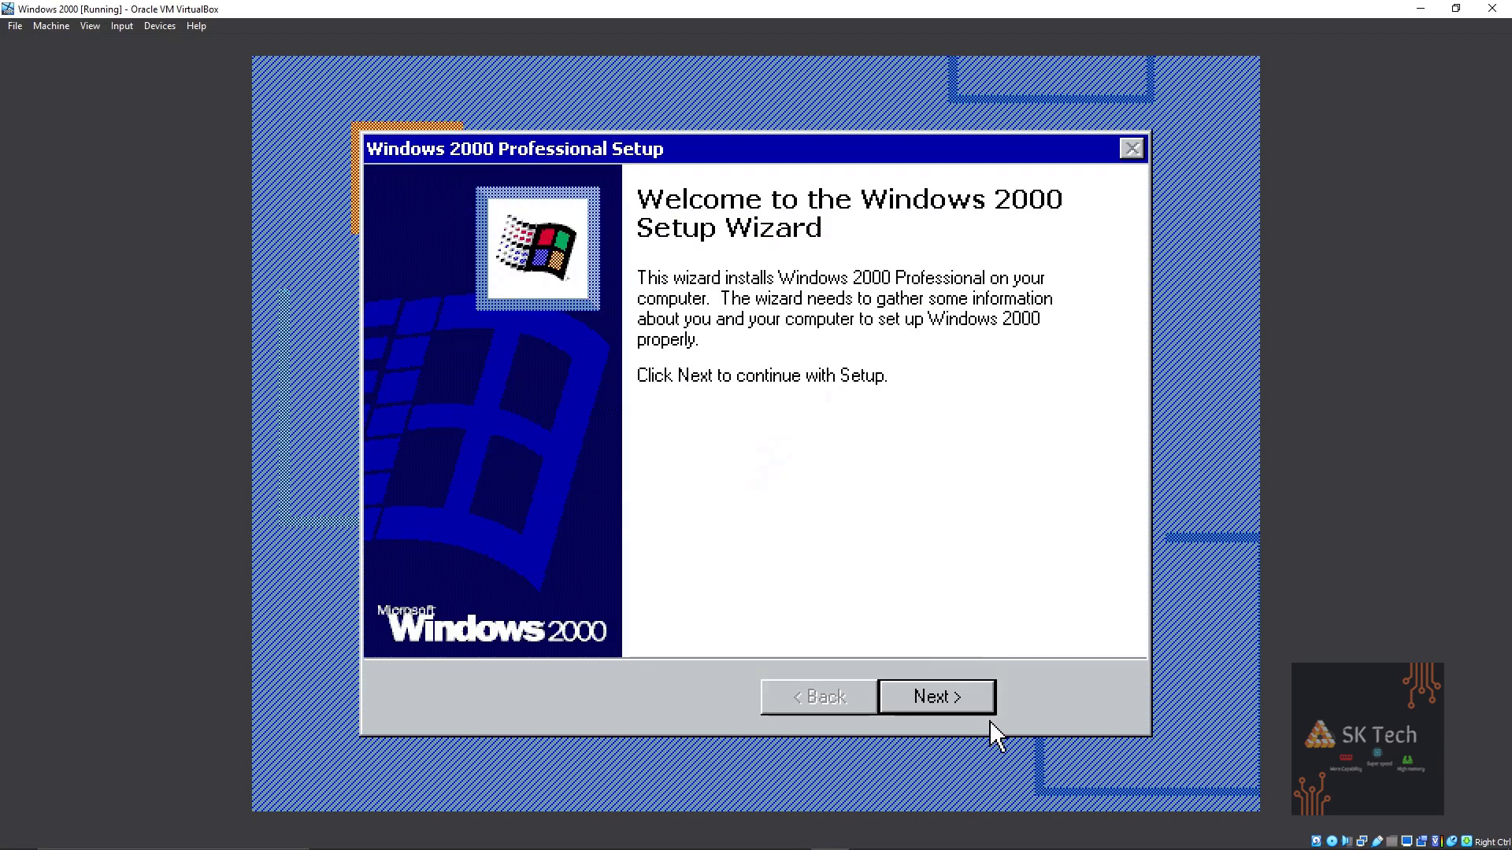
Advance past the Windows 2000 Setup welcome page.
{"action": "left_click", "coordinate": [972, 693]}
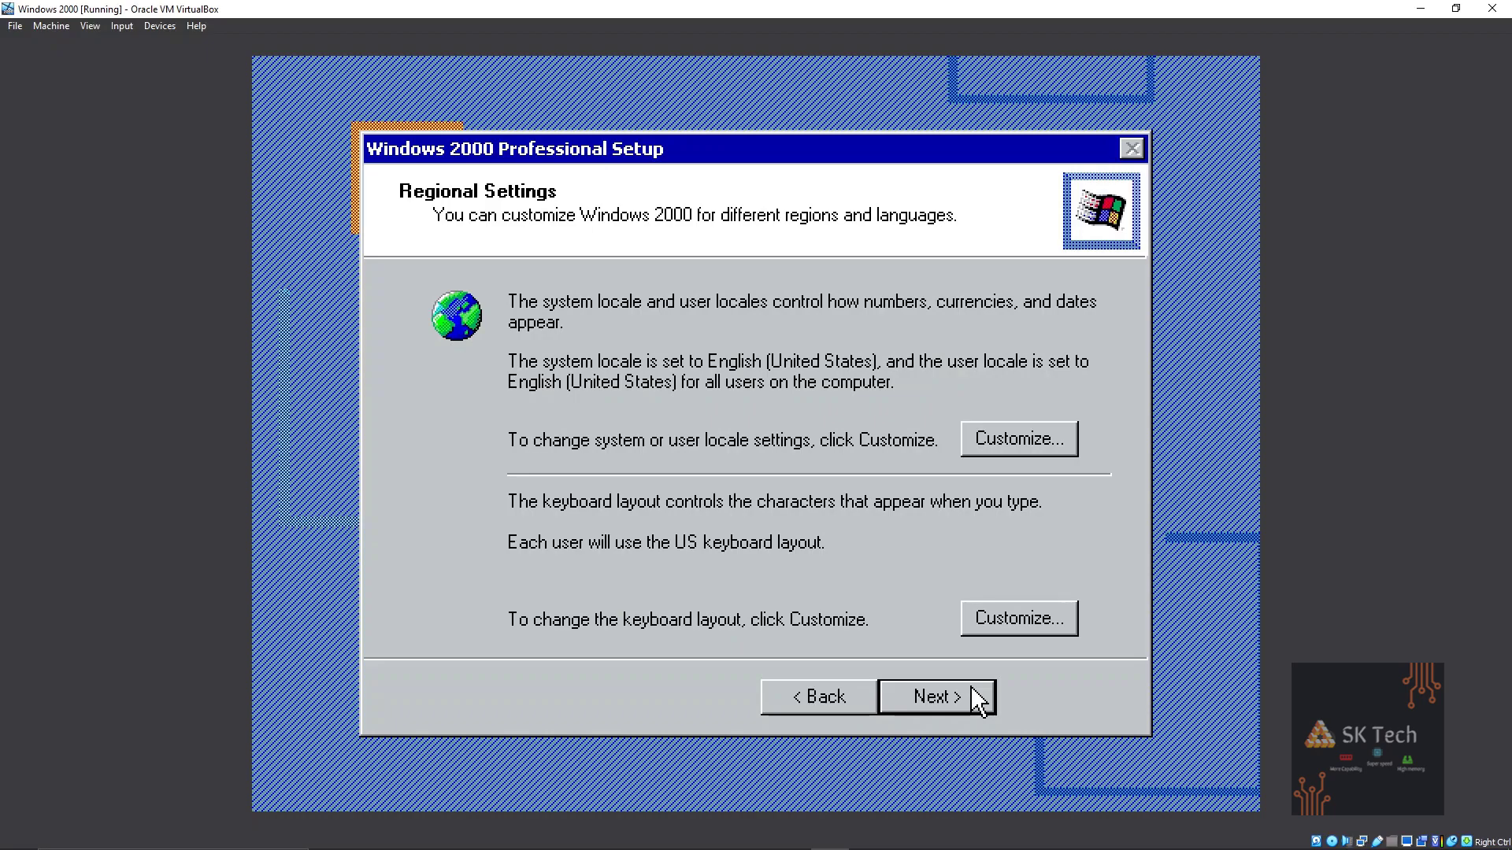
Enter the owner name and organization on the Personalize page.
{"action": "left_click", "coordinate": [968, 700]}
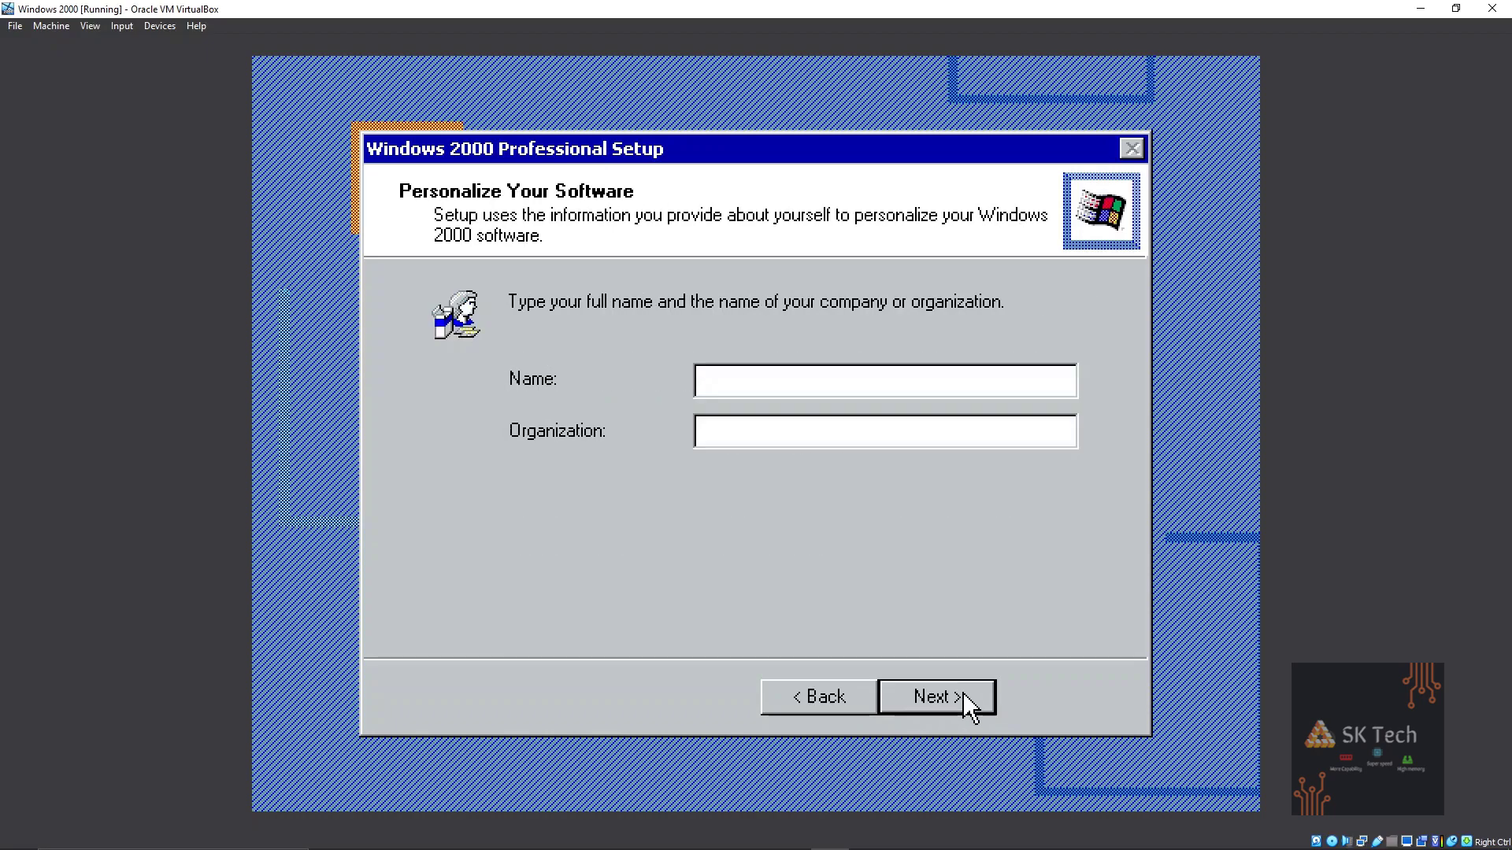
{"action": "type", "text": "SK Technical Boy"}
{"action": "key", "text": "Tab"}
{"action": "key", "text": "Caps_Lock"}
{"action": "type", "text": "SK T"}
{"action": "key", "text": "Caps_Lock"}
{"action": "type", "text": "e"}
Enter the 25-character product key and accept it.
{"action": "left_click", "coordinate": [969, 700]}
{"action": "key", "text": "Caps_Lock"}
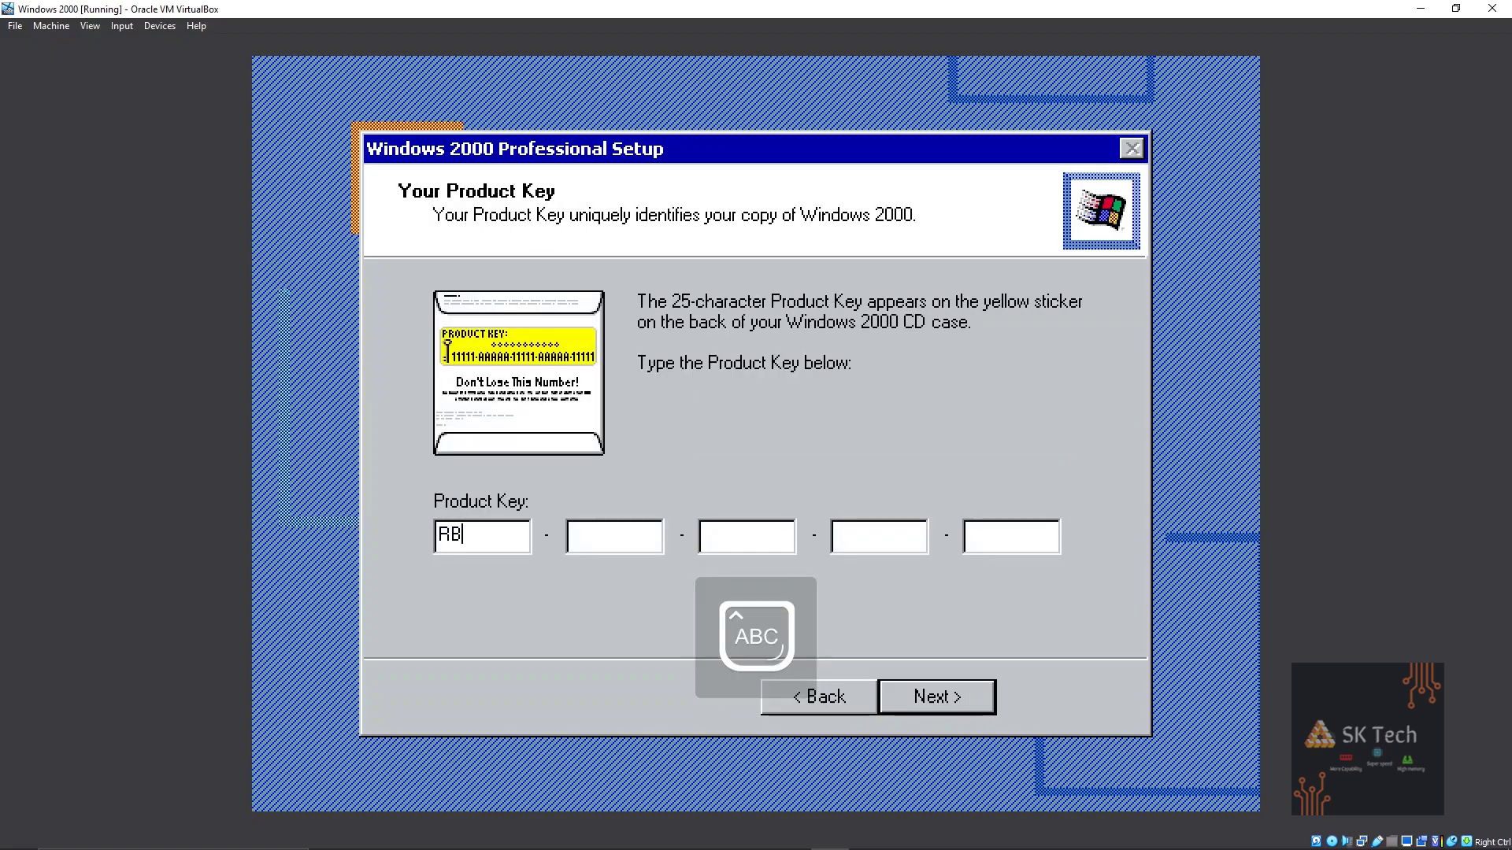
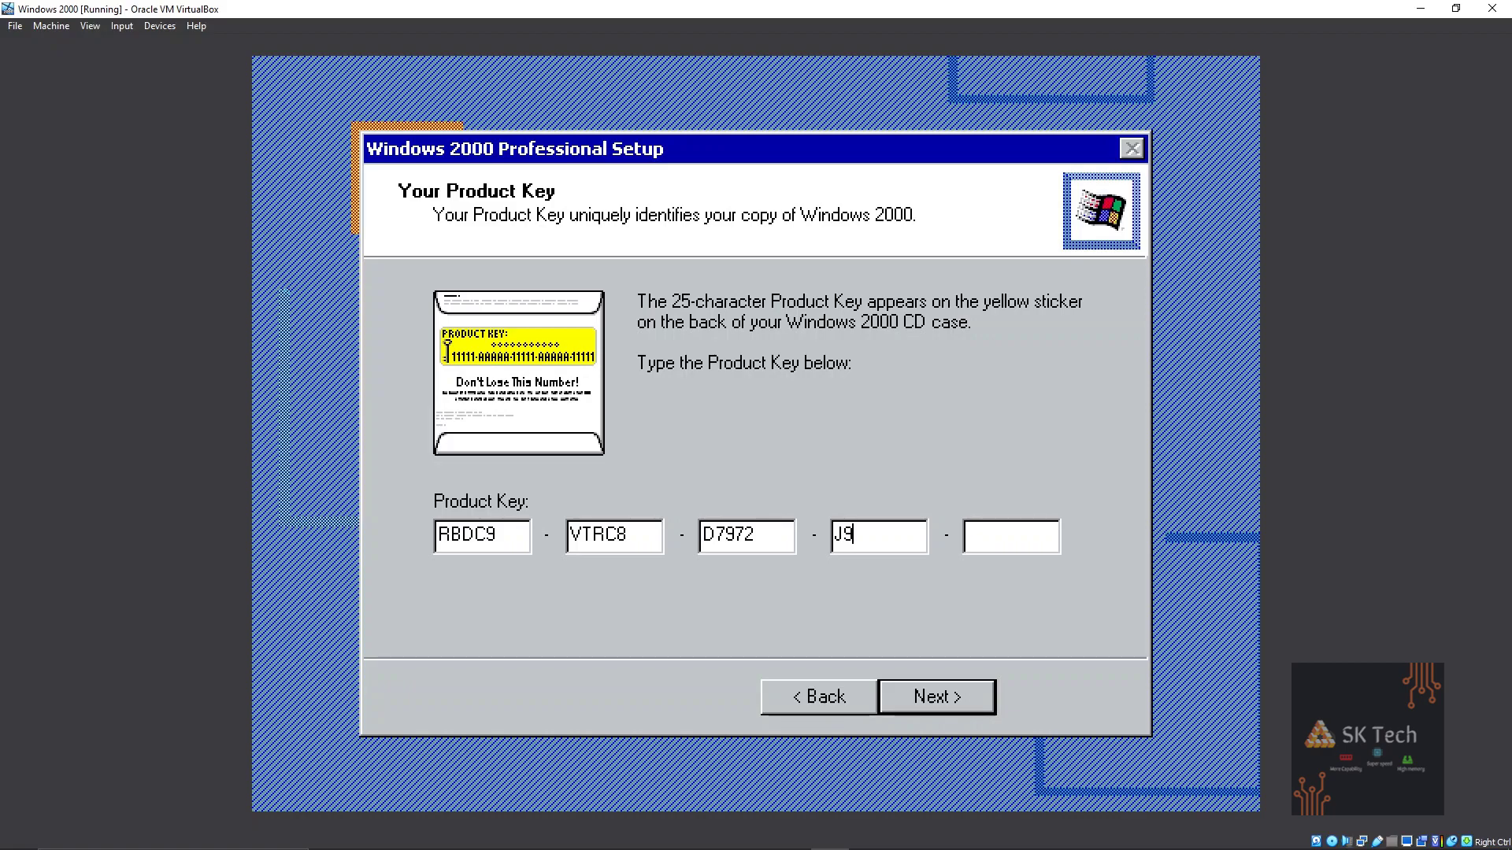
{"action": "left_click", "coordinate": [970, 699]}
{"action": "left_click", "coordinate": [970, 700]}
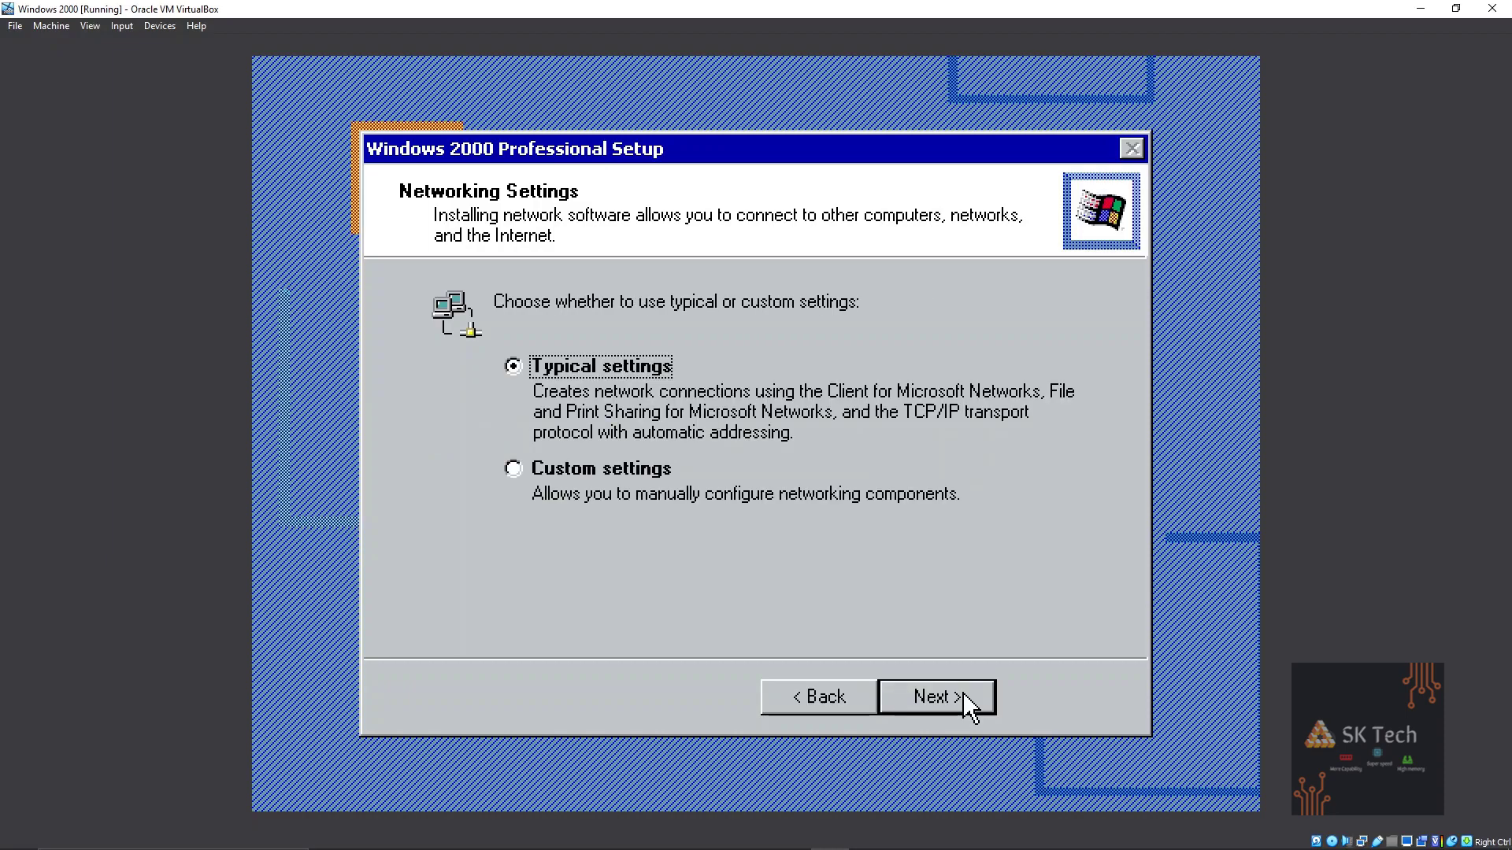
Keep typical networking and mark the computer as not on a domain.
{"action": "left_click", "coordinate": [973, 704]}
{"action": "left_click", "coordinate": [702, 442]}
{"action": "left_click", "coordinate": [728, 385]}
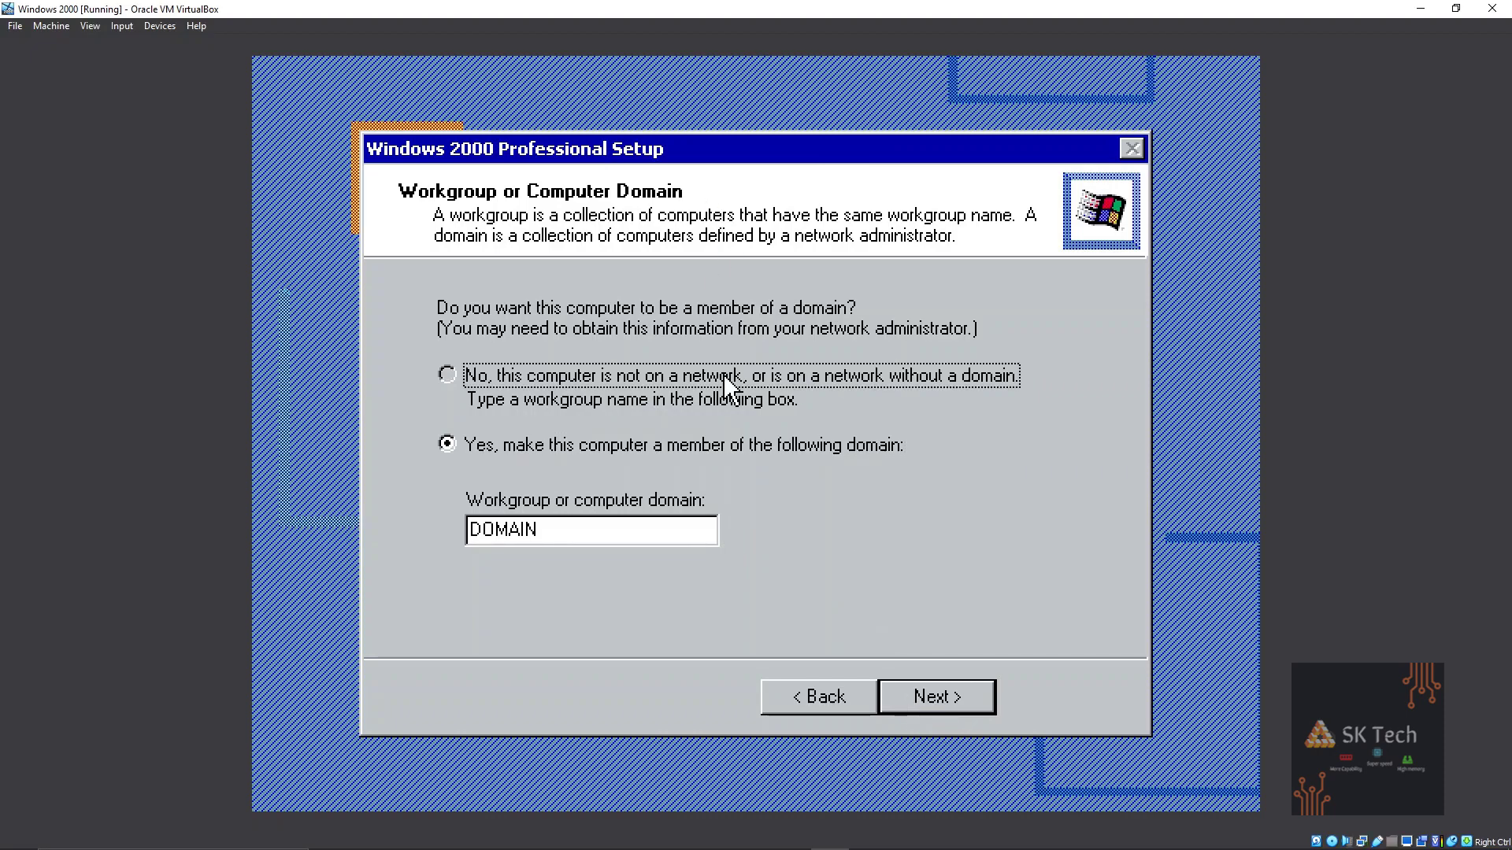
{"action": "left_click", "coordinate": [905, 708]}
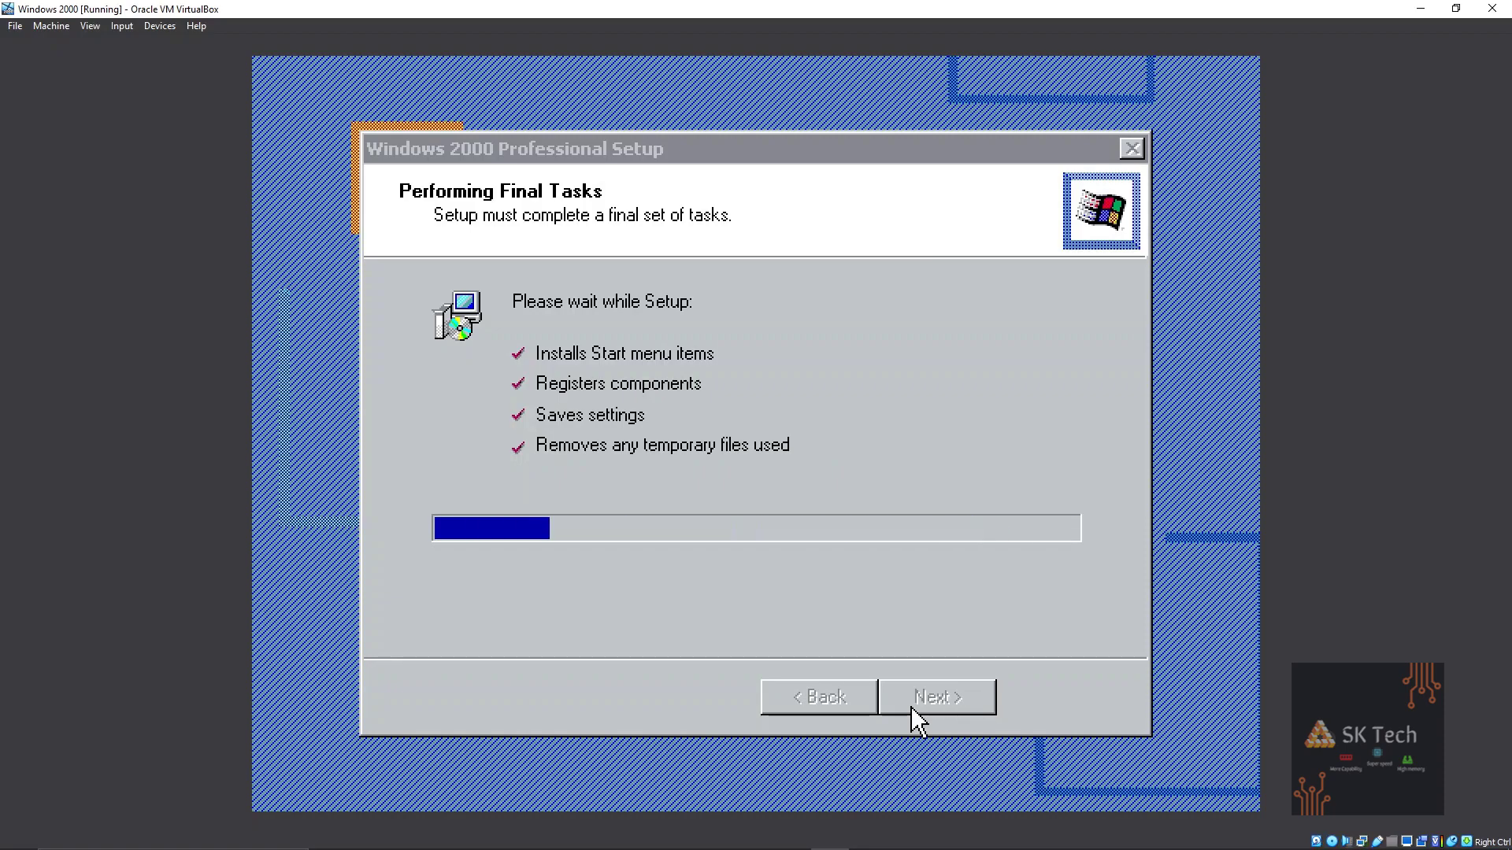
Finish Windows 2000 setup and restart the guest.
{"action": "left_click", "coordinate": [911, 705]}
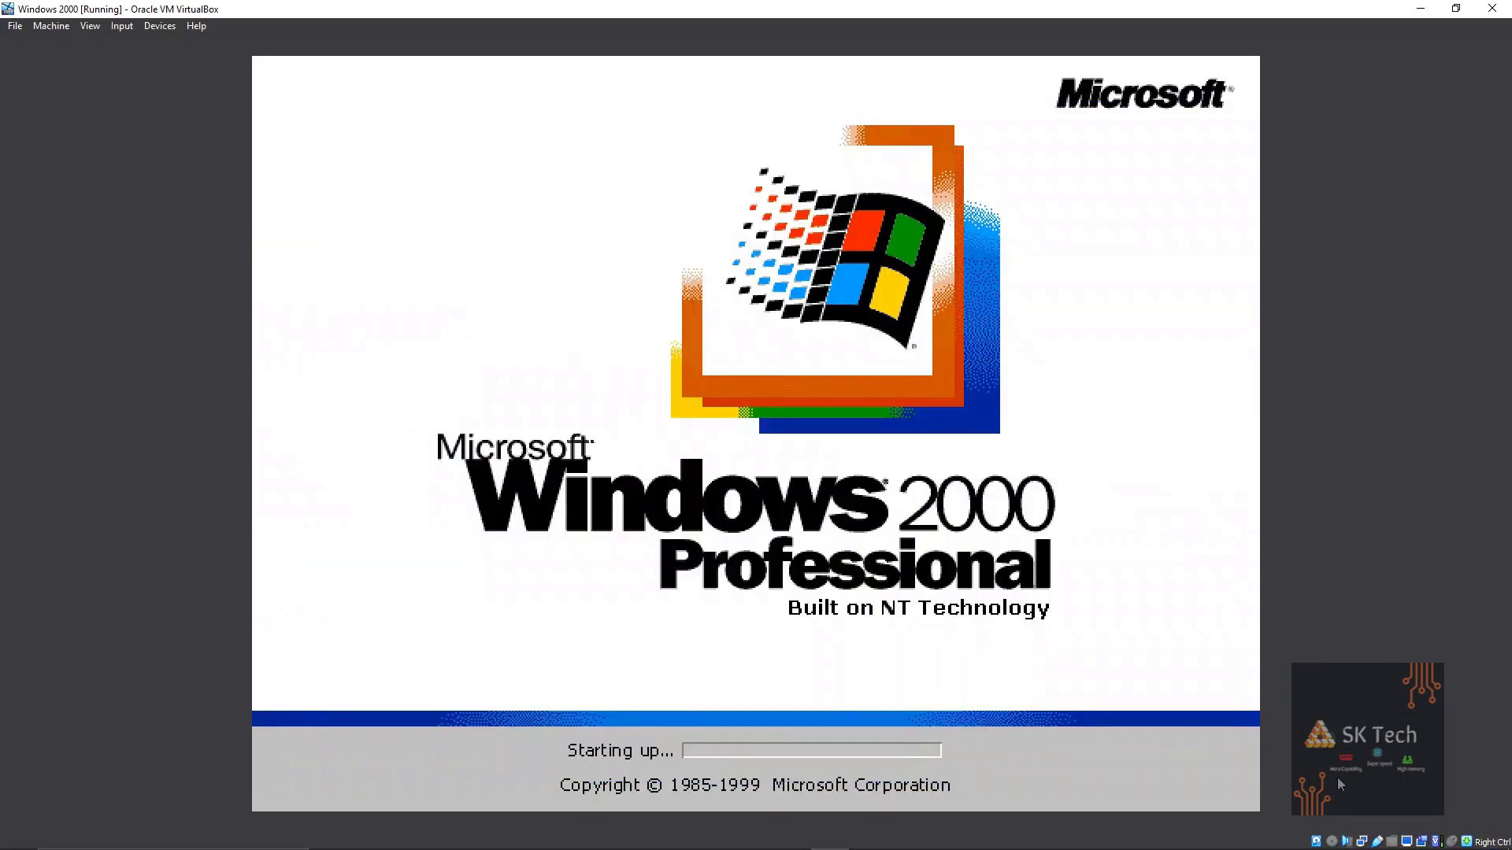
Return the VM from full screen to a normal window and scale the guest display to 100%.
{"action": "left_click", "coordinate": [90, 26]}
{"action": "left_click", "coordinate": [110, 44]}
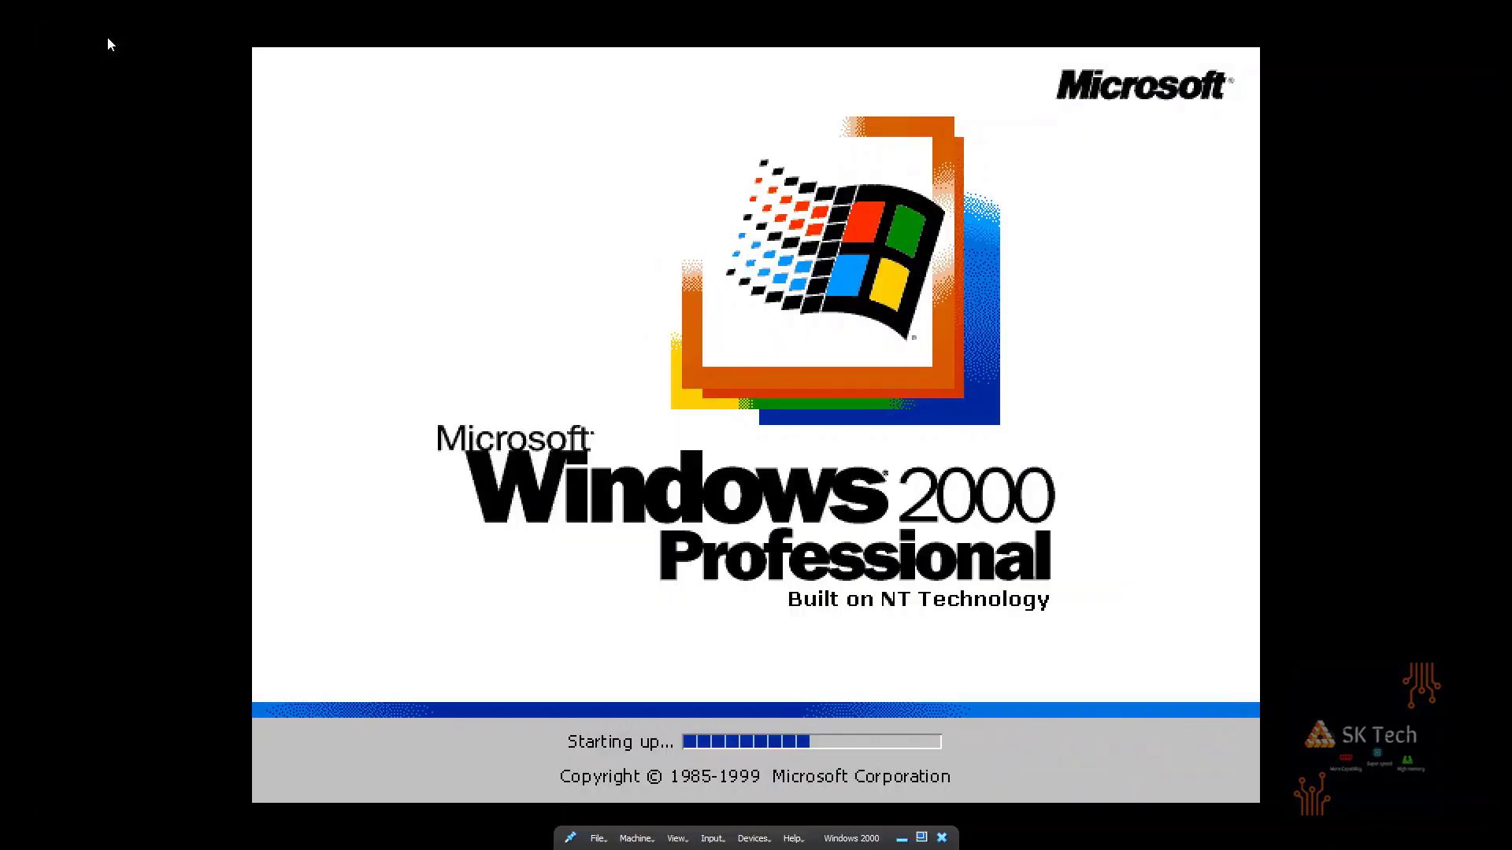
{"action": "left_click", "coordinate": [676, 838]}
{"action": "left_click", "coordinate": [682, 705]}
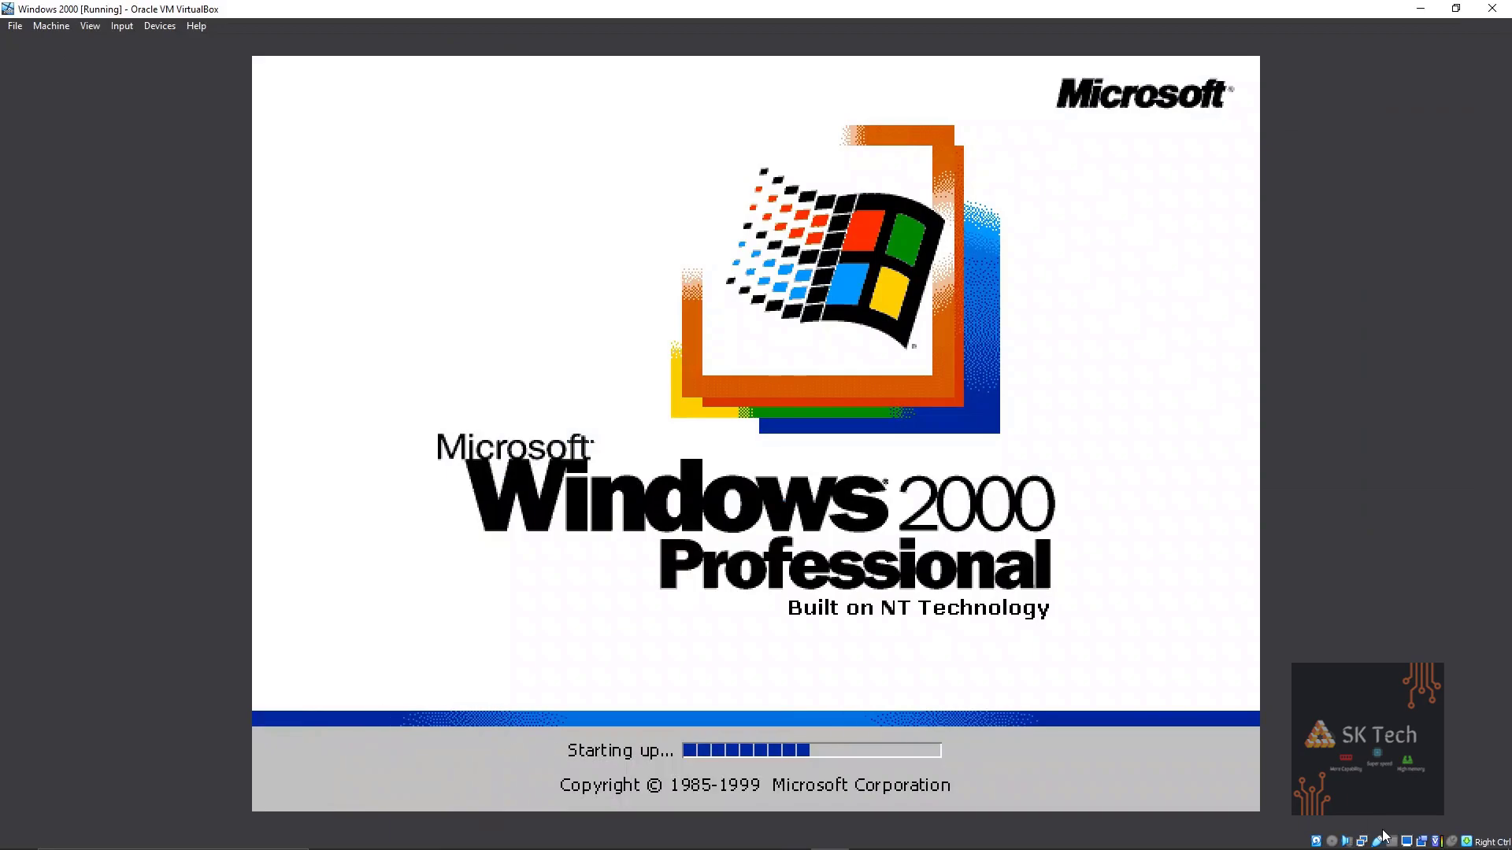
{"action": "left_click", "coordinate": [1383, 836]}
{"action": "mouse_move", "coordinate": [1342, 827]}
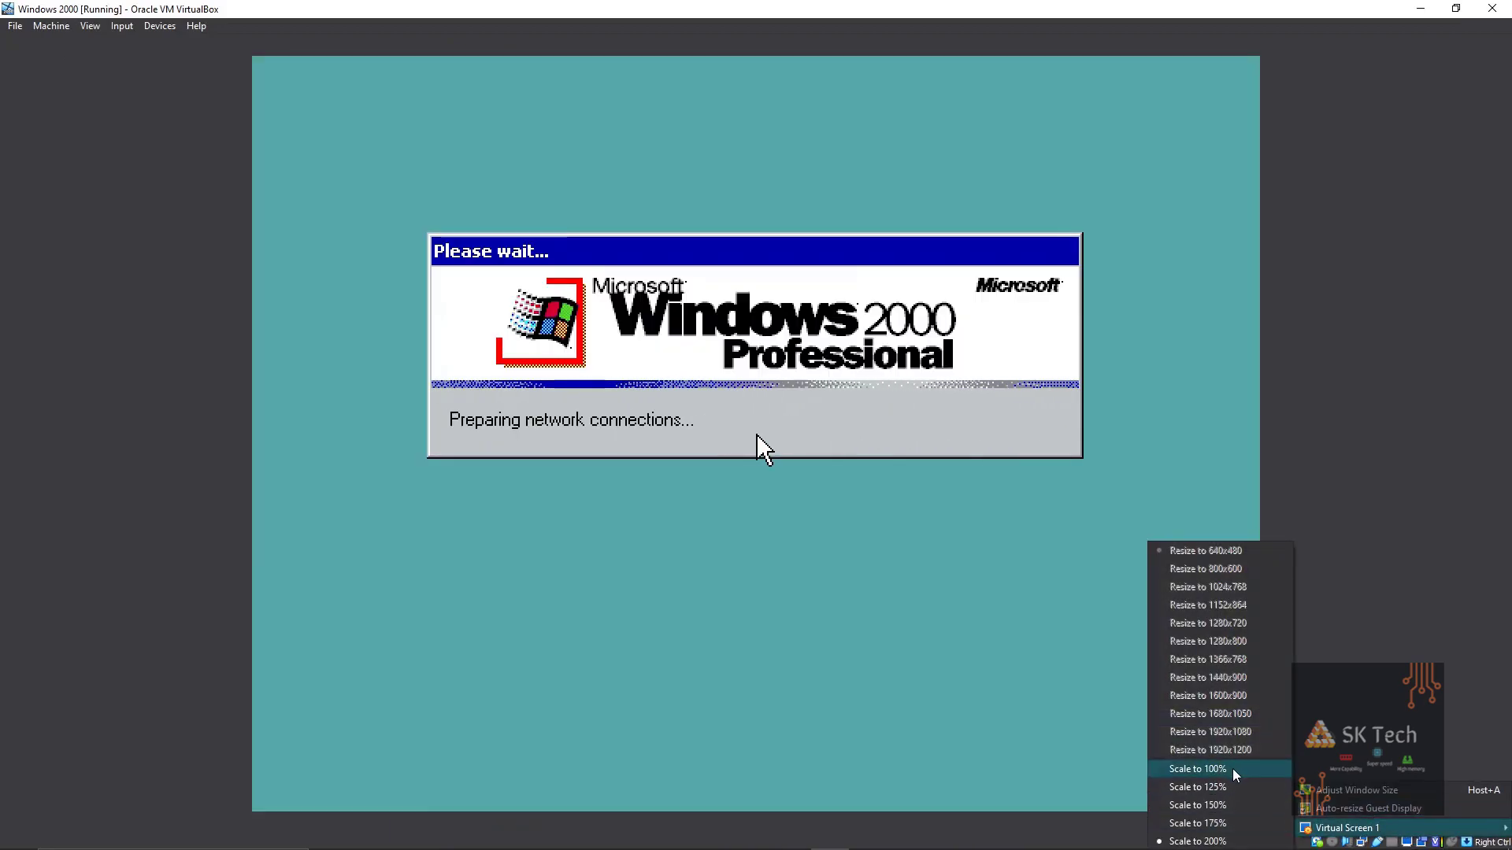
{"action": "left_click", "coordinate": [1235, 773]}
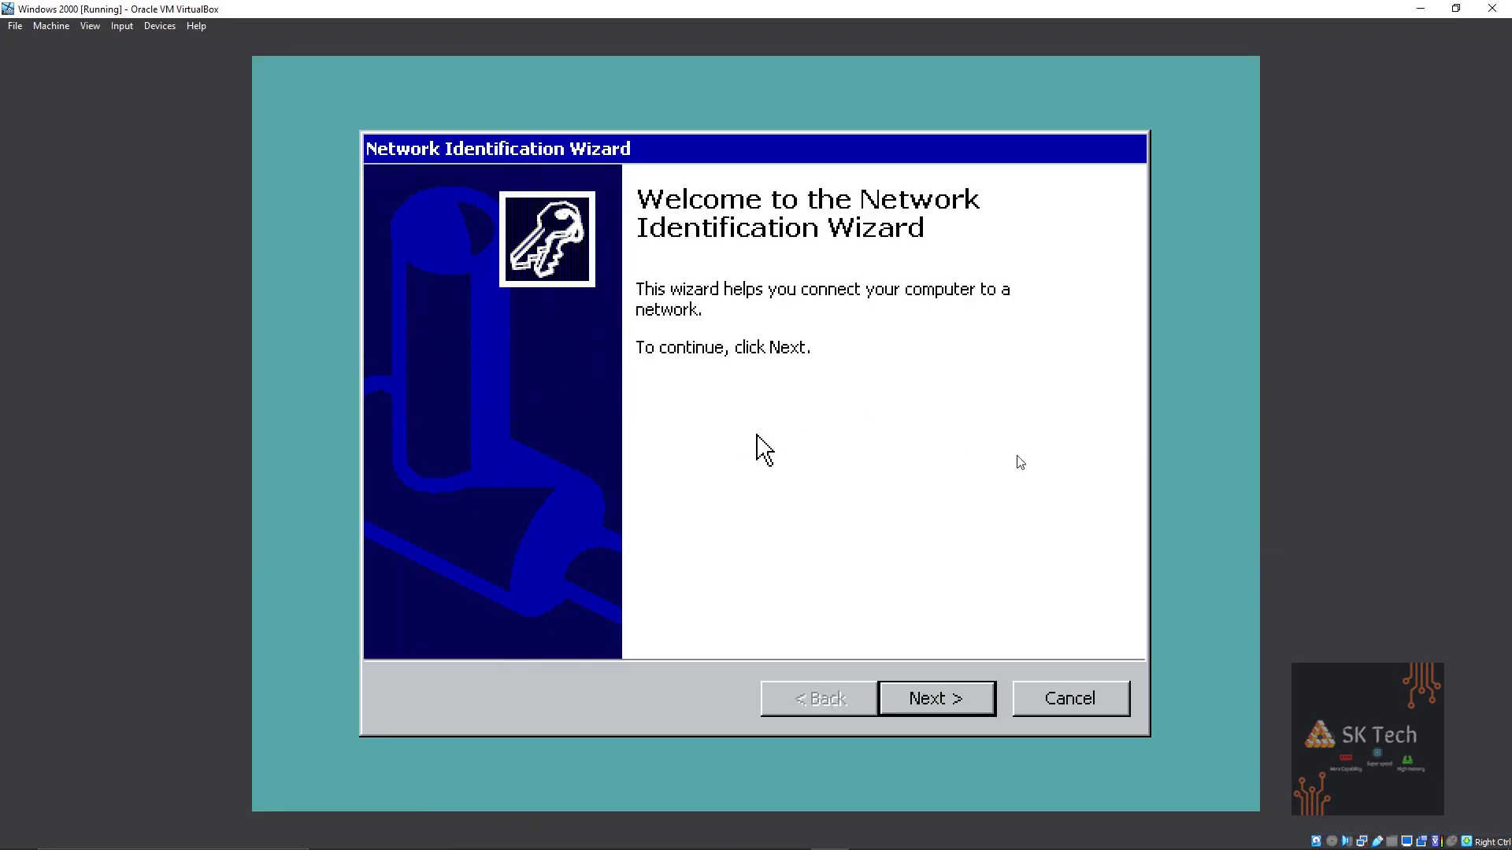
Complete the Network Identification Wizard with defaults and close the Getting Started window.
{"action": "left_click", "coordinate": [904, 699]}
{"action": "left_click", "coordinate": [904, 699]}
{"action": "left_click", "coordinate": [903, 699]}
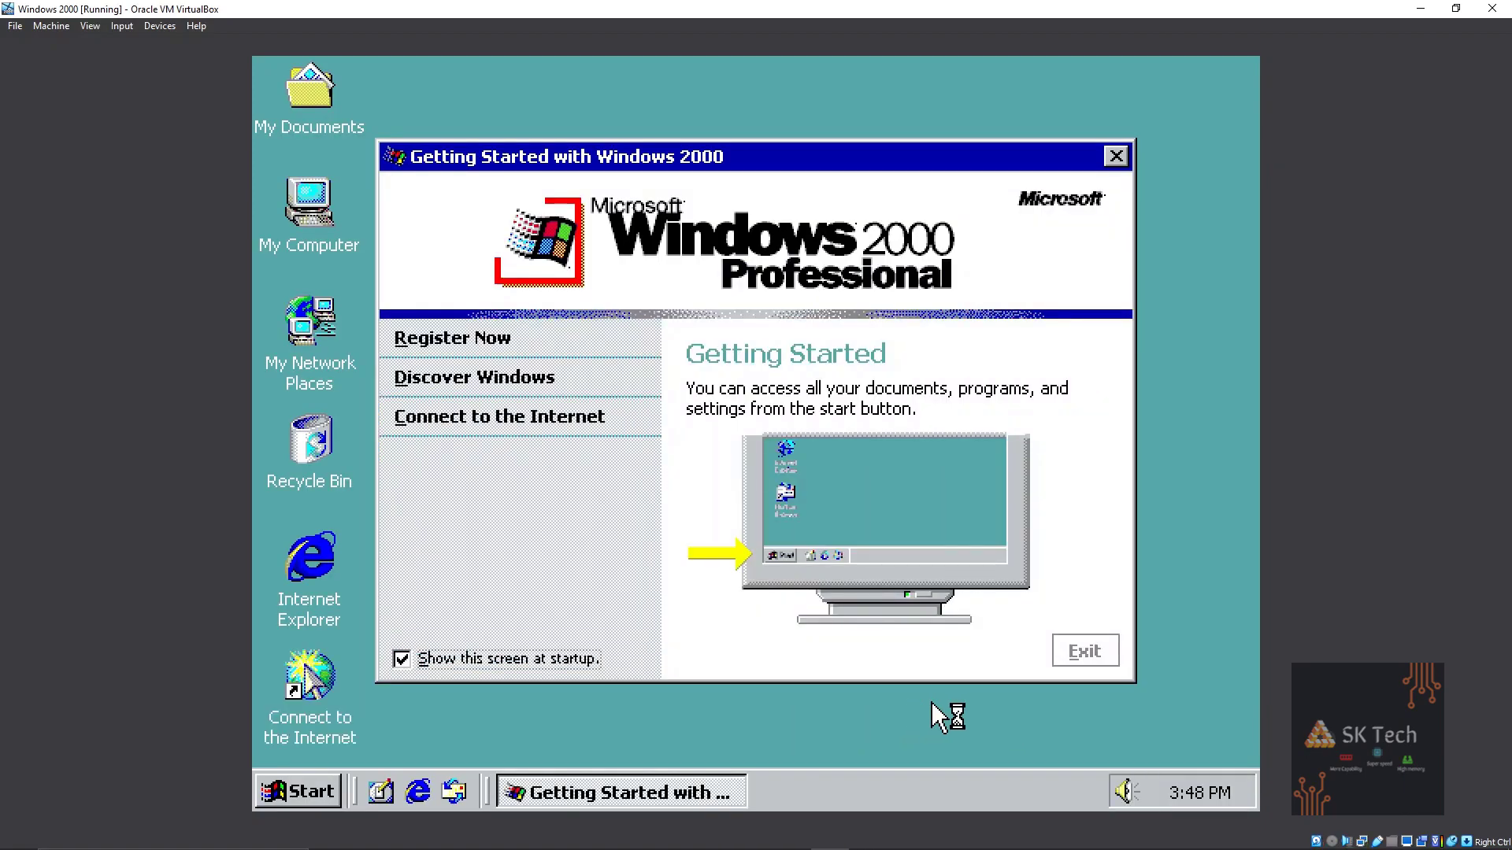
{"action": "left_click", "coordinate": [1081, 649]}
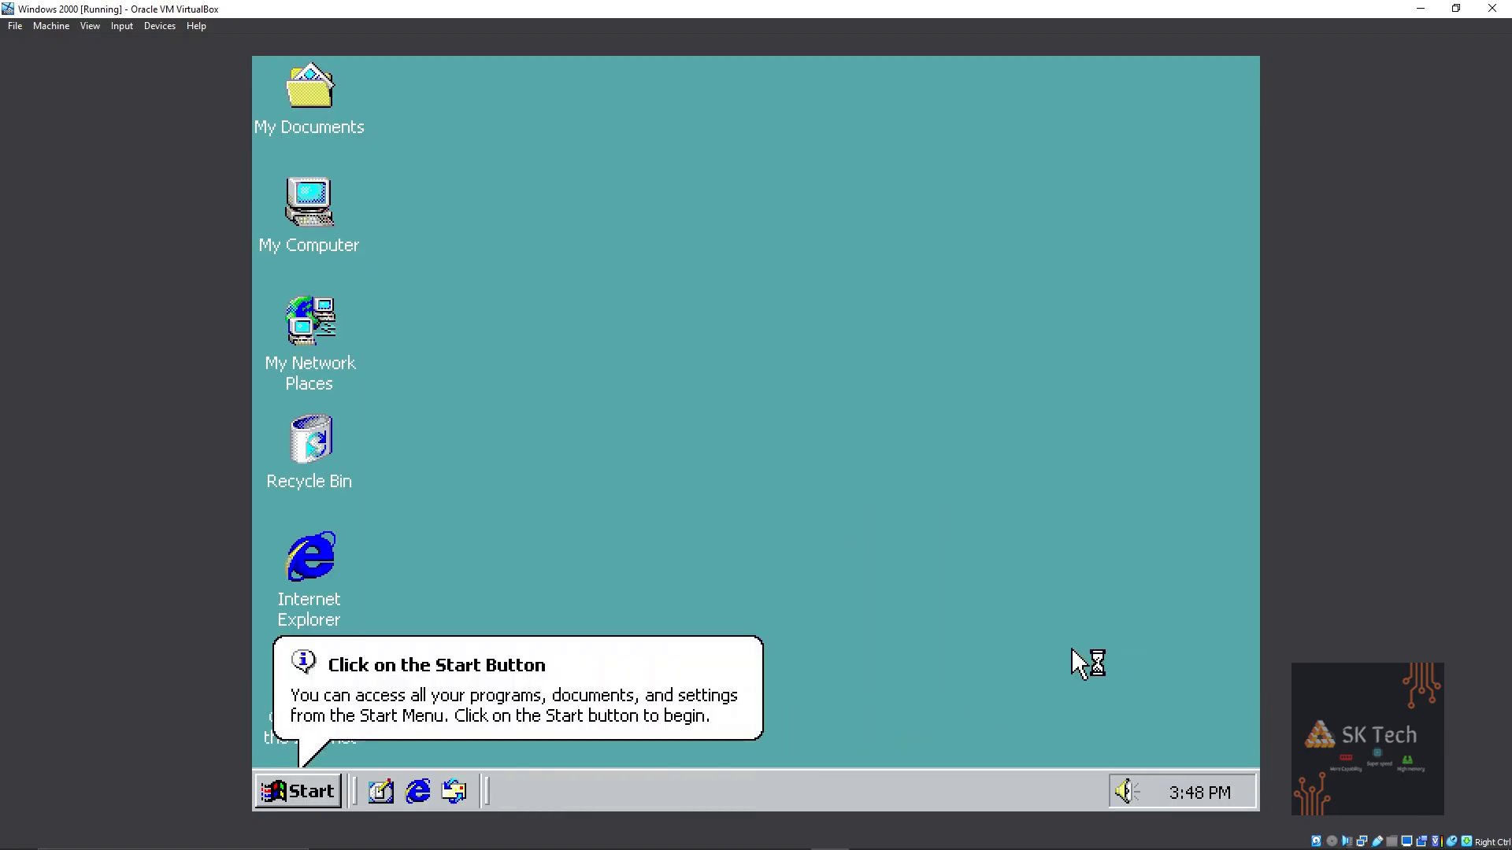
Check the guest's available color depths in Display Properties, leaving them unchanged.
{"action": "right_click", "coordinate": [423, 228]}
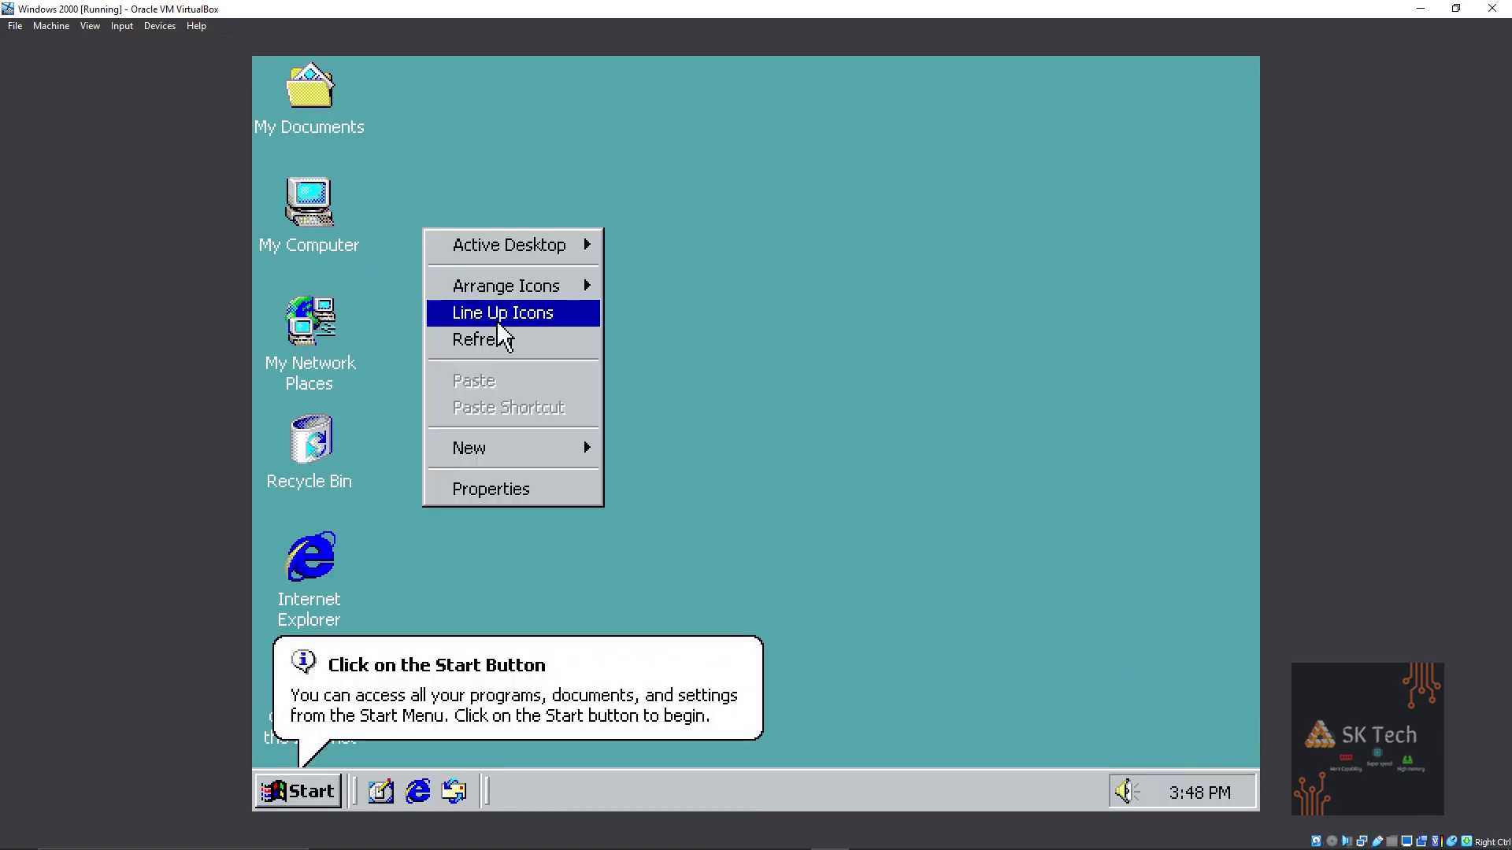
{"action": "left_click", "coordinate": [540, 495]}
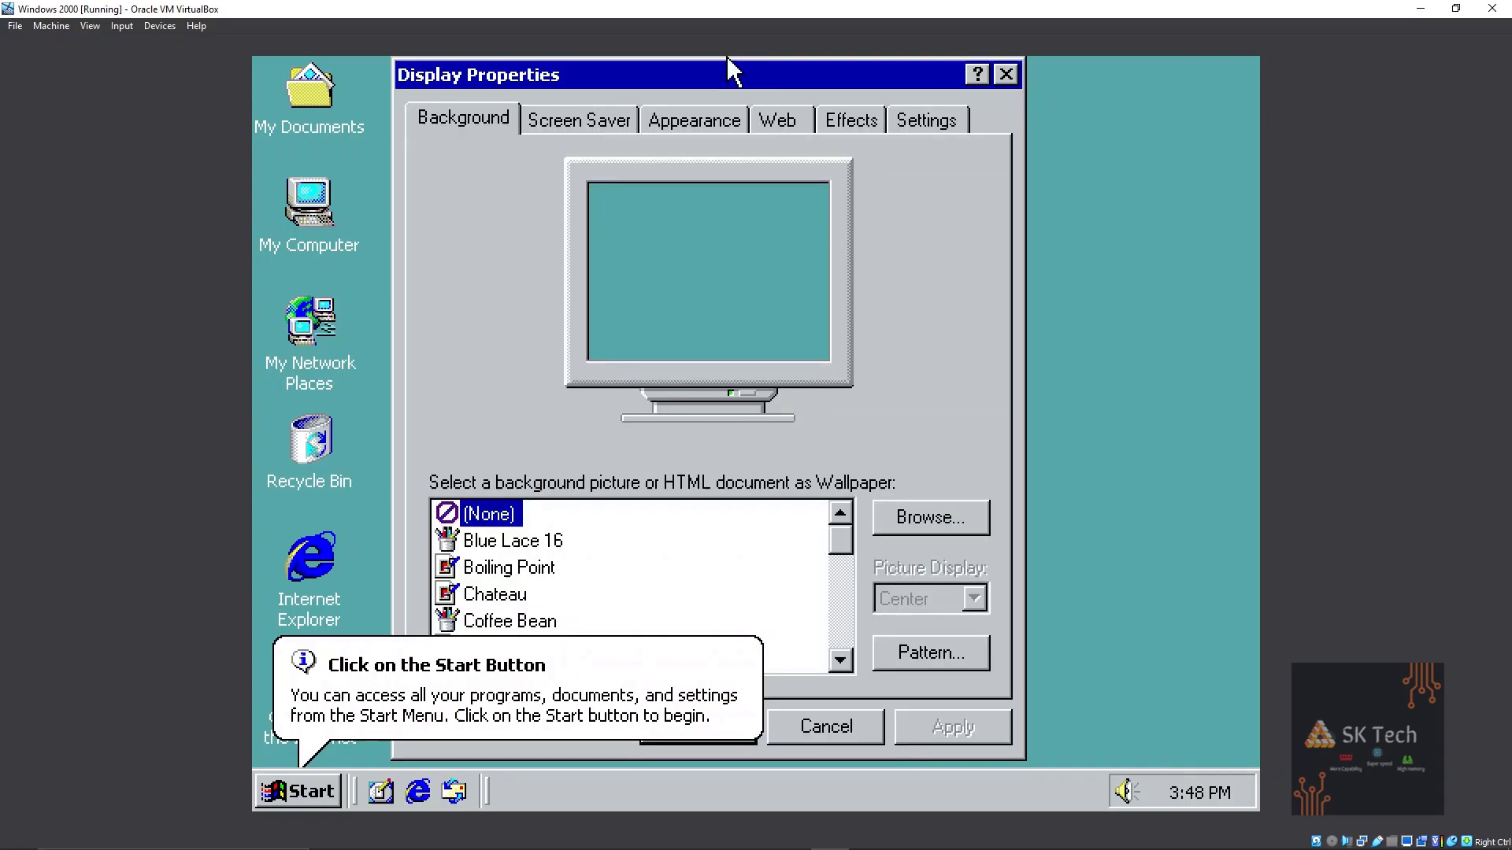
{"action": "left_click", "coordinate": [907, 124]}
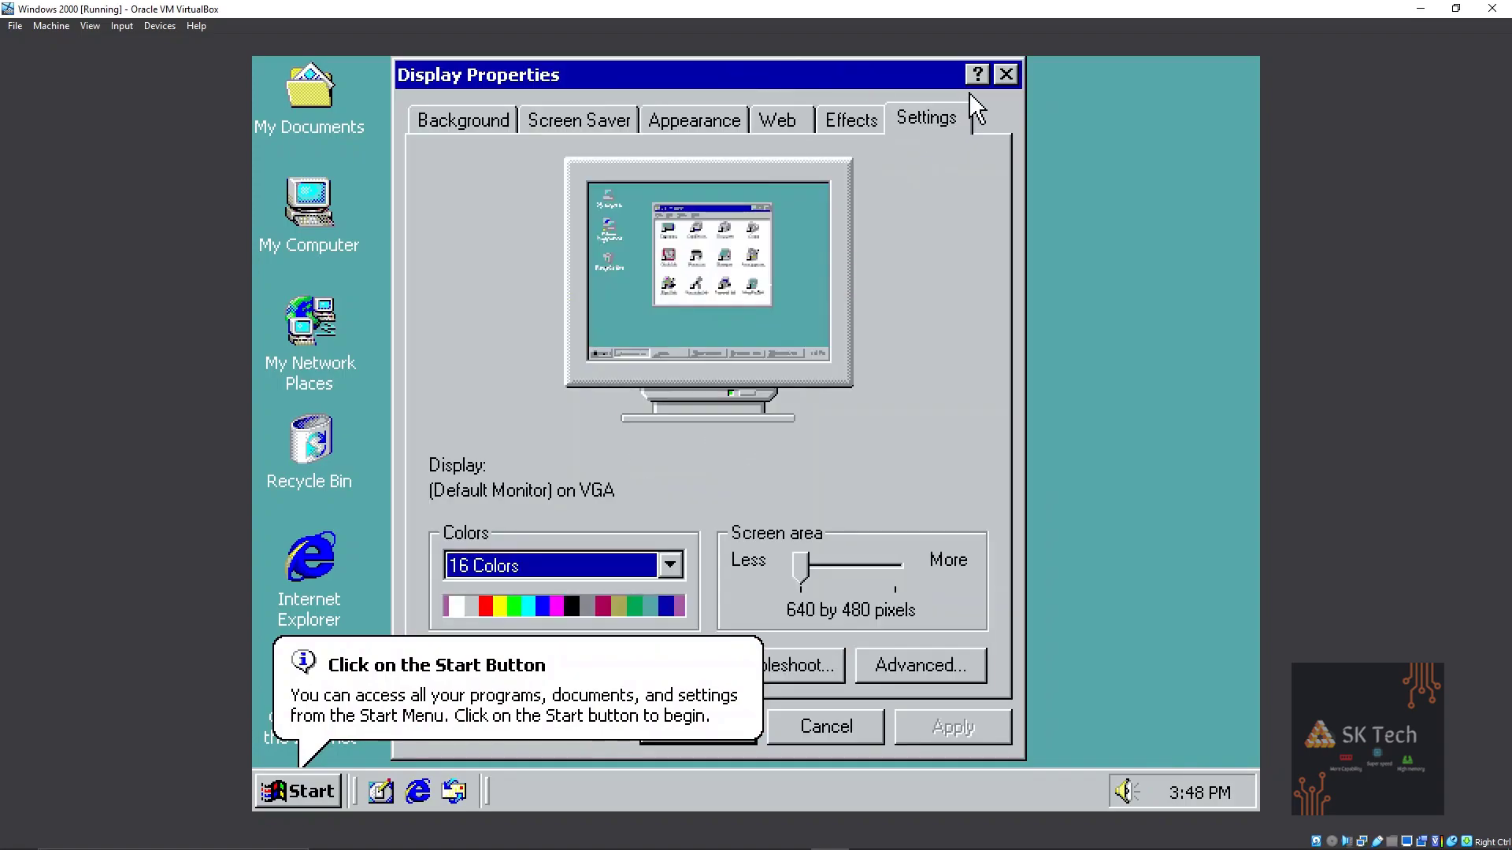
{"action": "left_click", "coordinate": [670, 565]}
{"action": "left_click", "coordinate": [481, 596]}
{"action": "left_click", "coordinate": [1006, 76]}
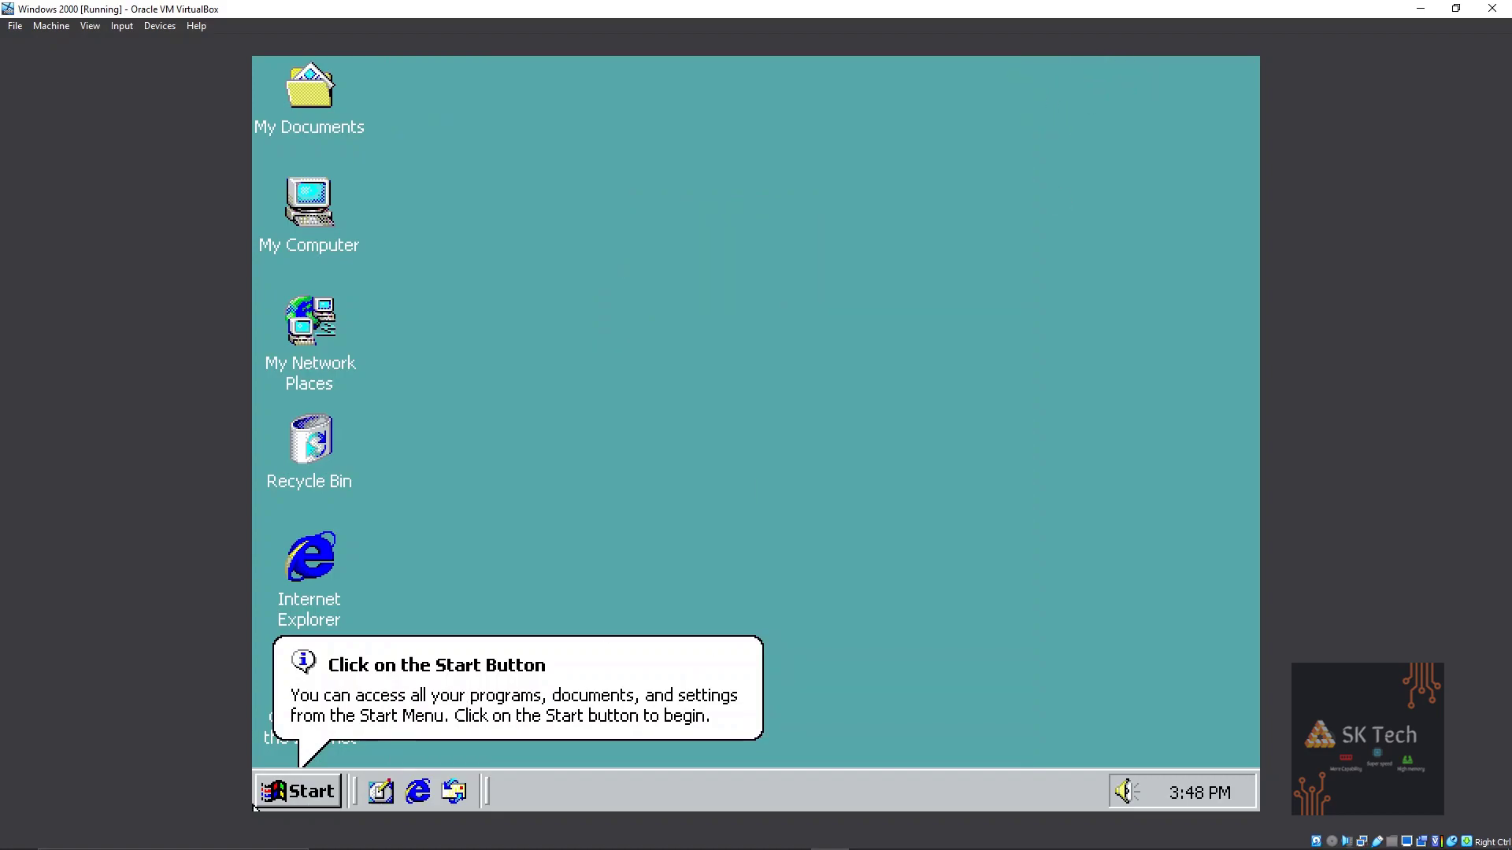
Show the guest screen at 100% scale from the status-bar display icon.
{"action": "left_click", "coordinate": [288, 787]}
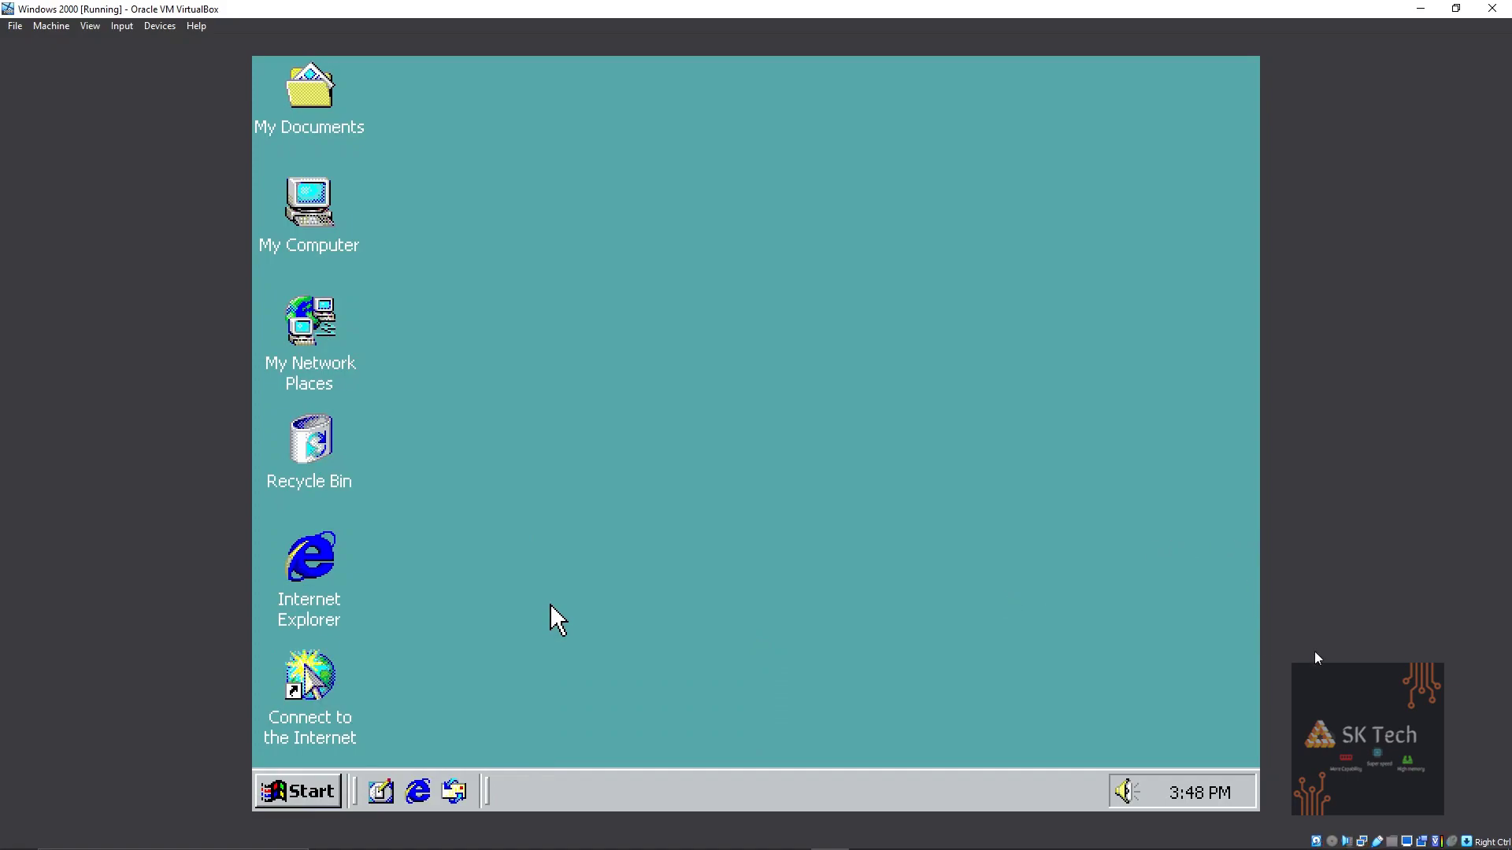
{"action": "right_click", "coordinate": [1409, 842]}
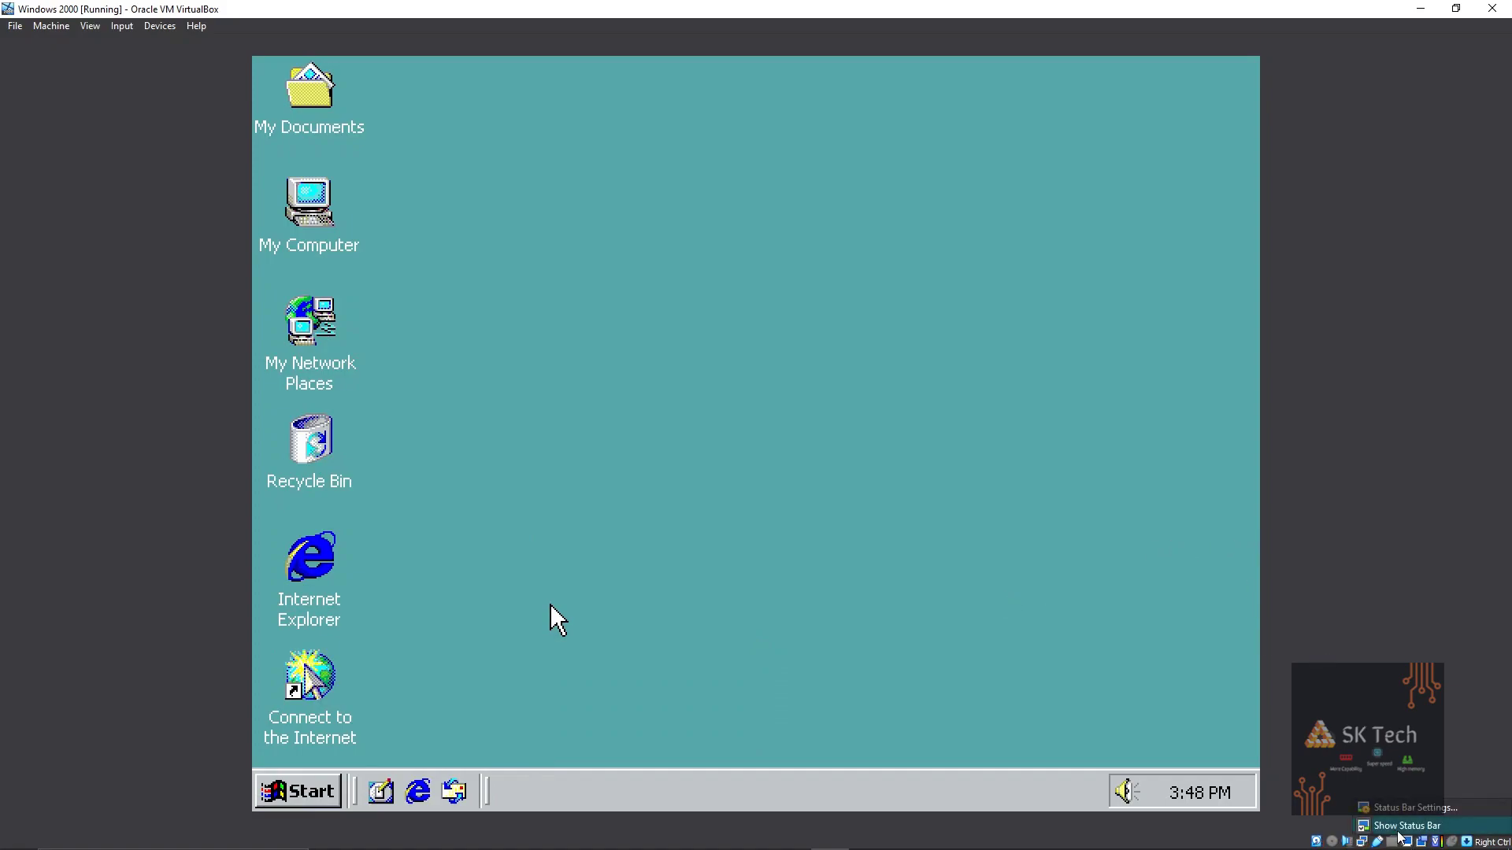
{"action": "left_click", "coordinate": [1407, 842]}
{"action": "mouse_move", "coordinate": [1338, 823]}
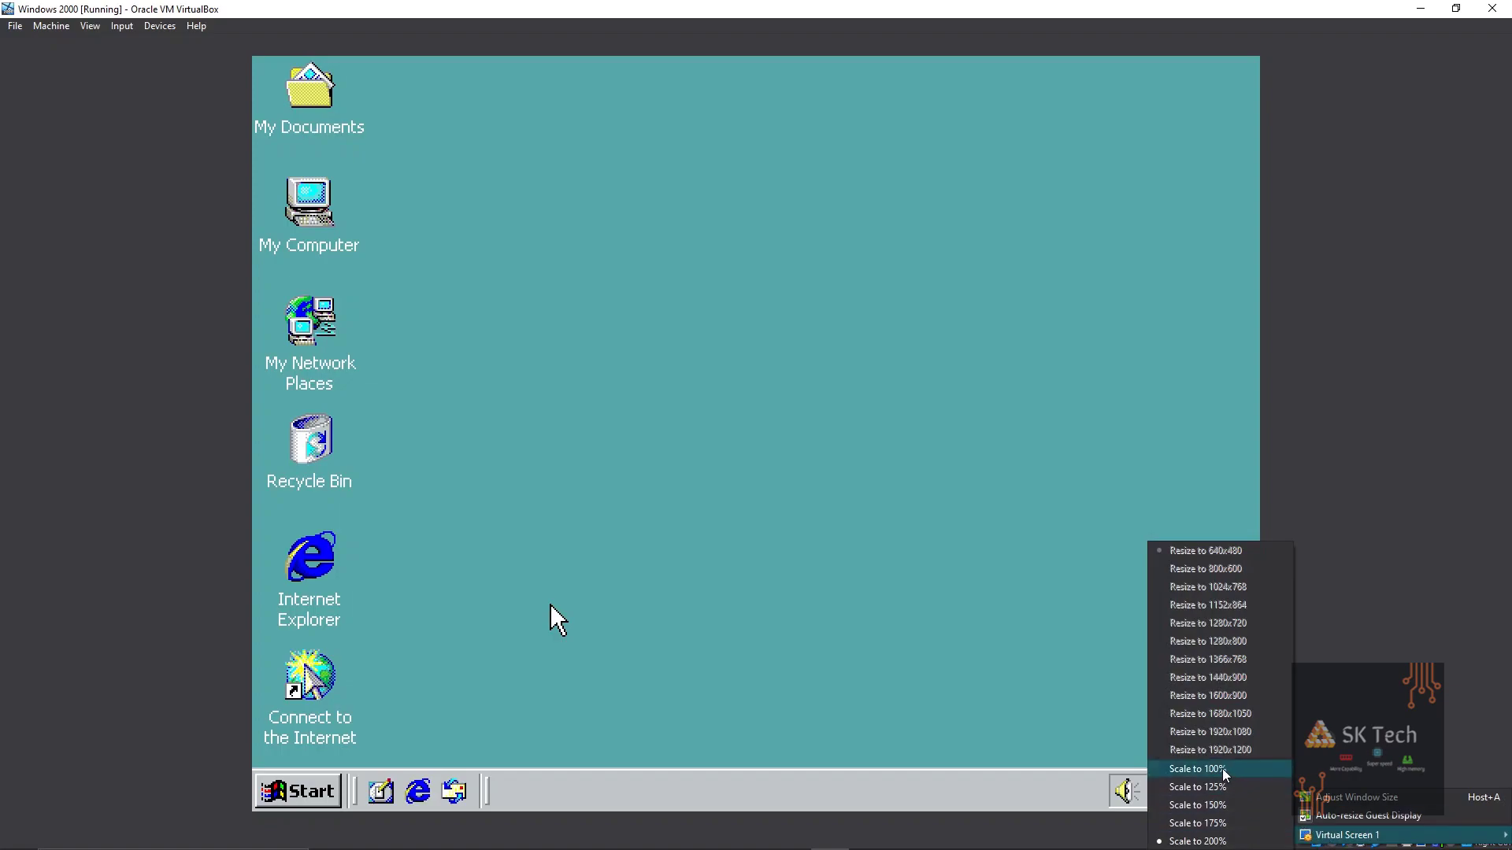
{"action": "left_click", "coordinate": [1225, 771]}
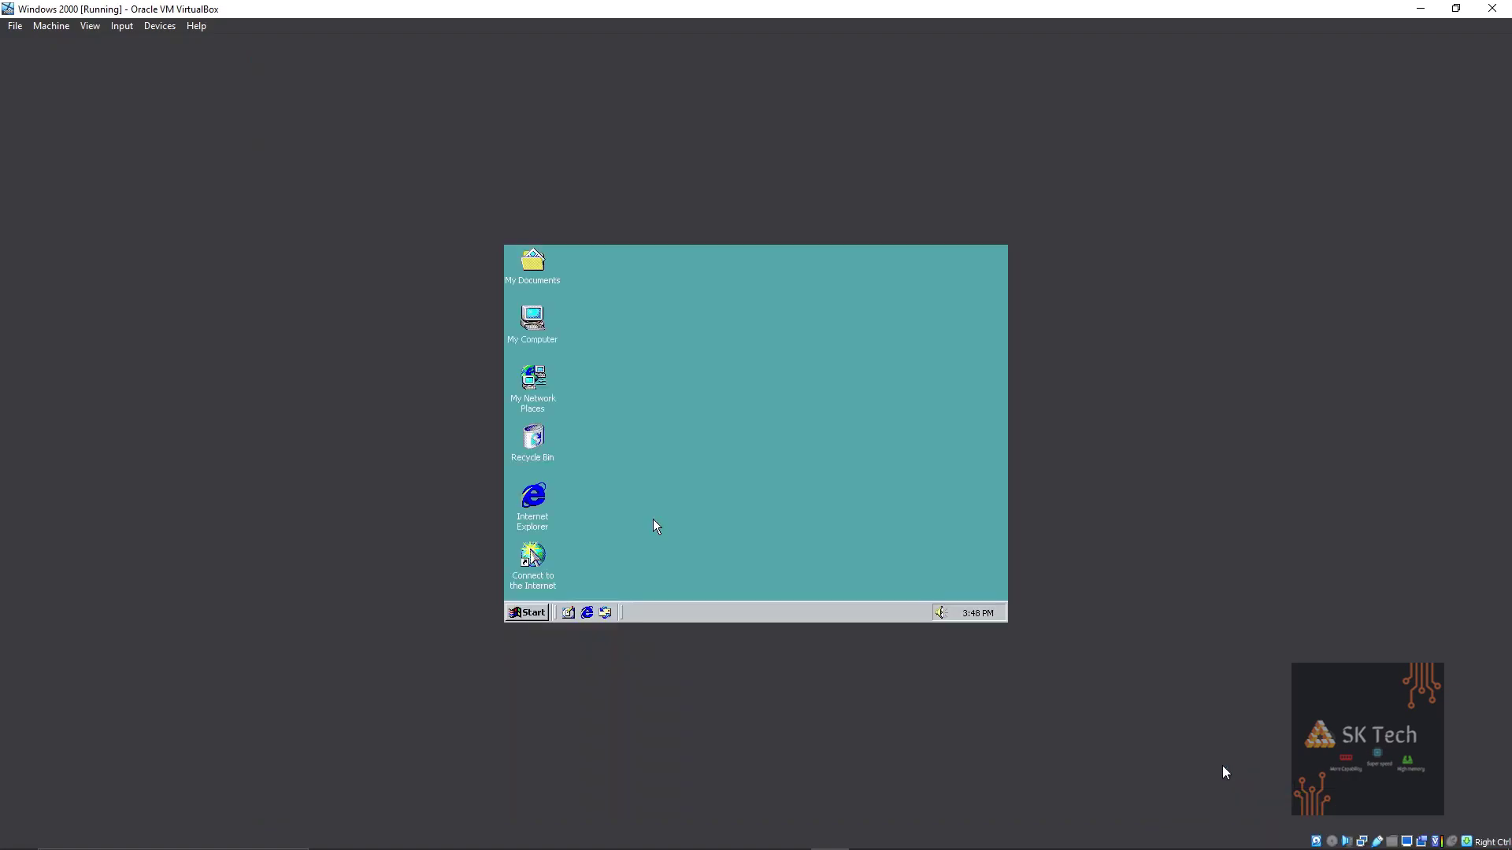
Insert the Guest Additions disc into the VM and bring up its setup.
{"action": "left_click", "coordinate": [151, 29]}
{"action": "left_click", "coordinate": [221, 194]}
{"action": "double_click", "coordinate": [540, 332]}
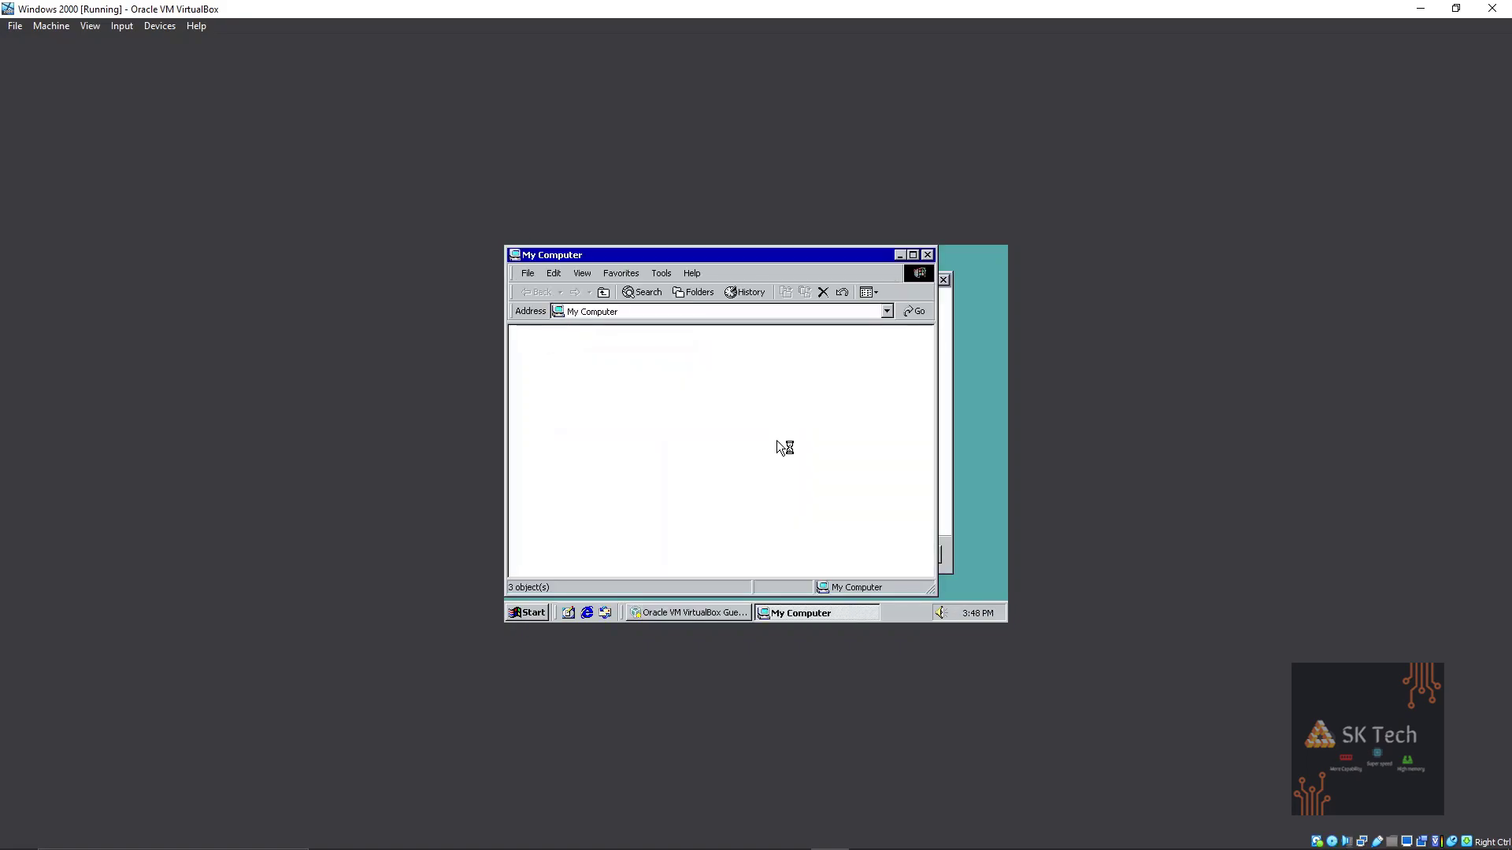
{"action": "left_click", "coordinate": [926, 255]}
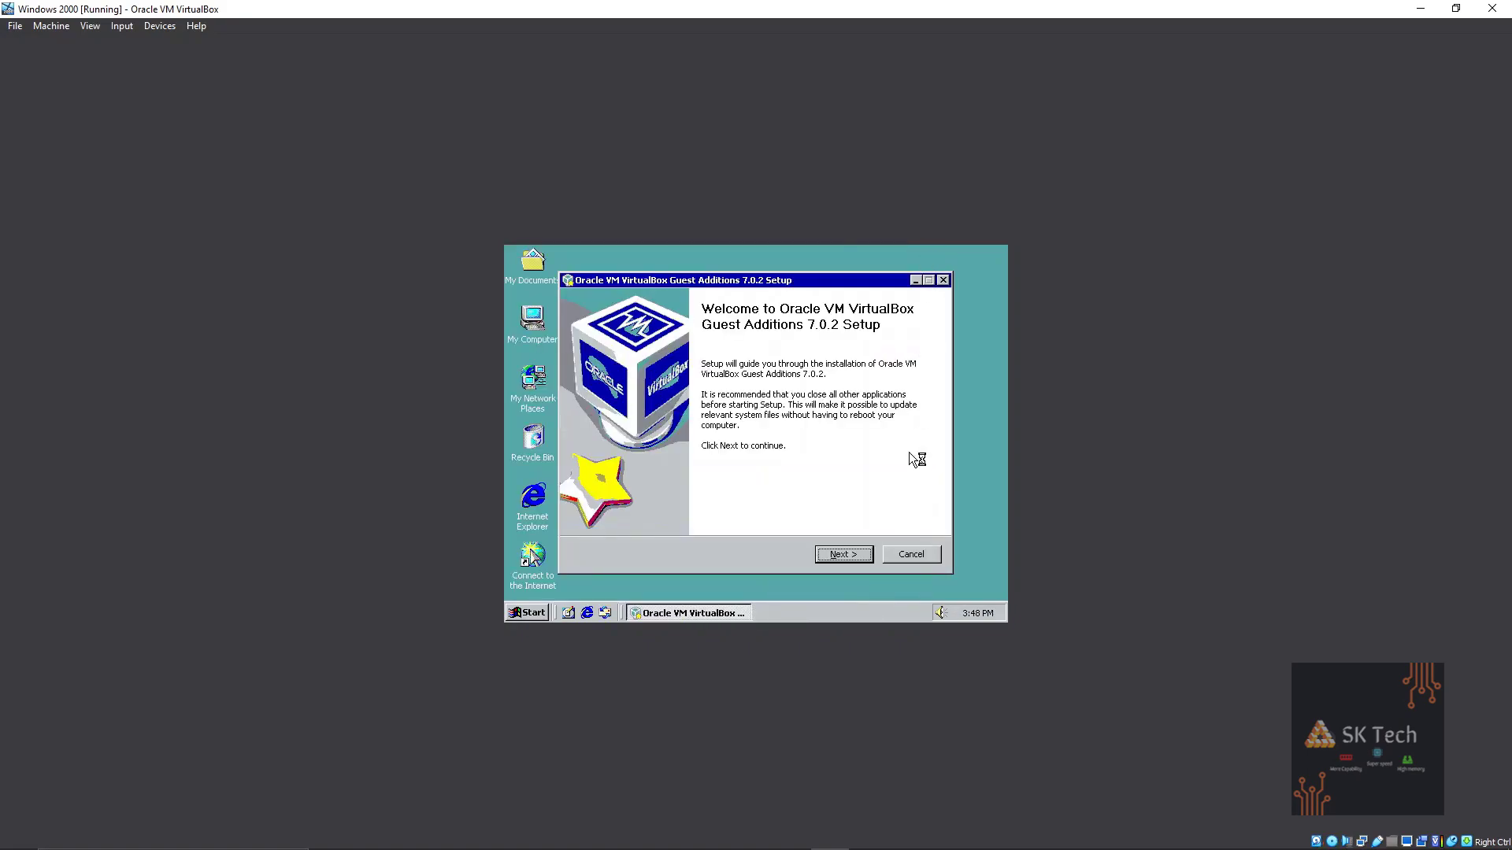
Install Guest Additions 7.0.2 with the default folder and reboot the guest now.
{"action": "left_click", "coordinate": [870, 559]}
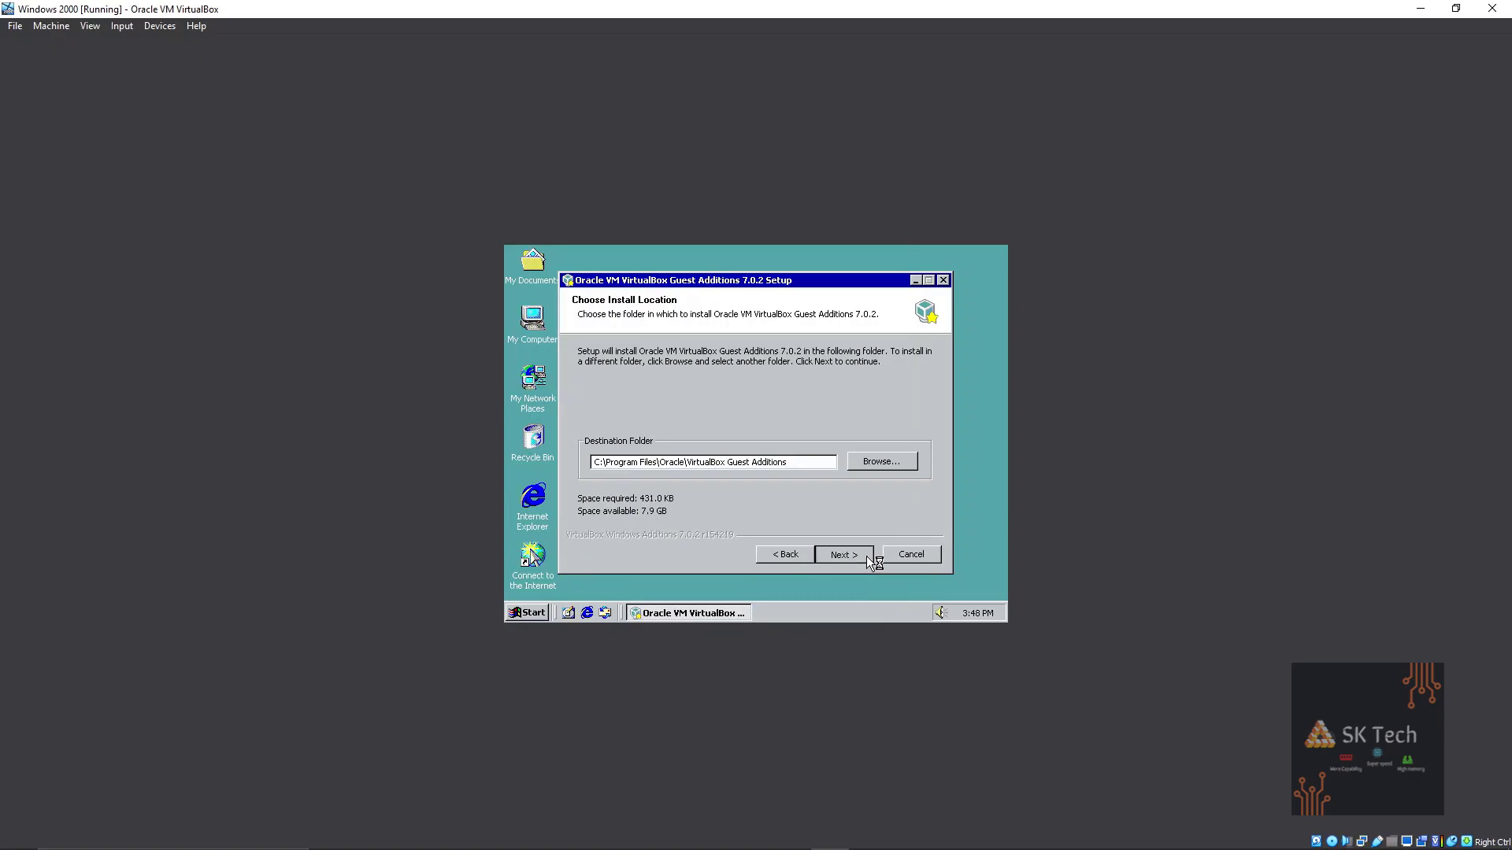
{"action": "left_click", "coordinate": [866, 555]}
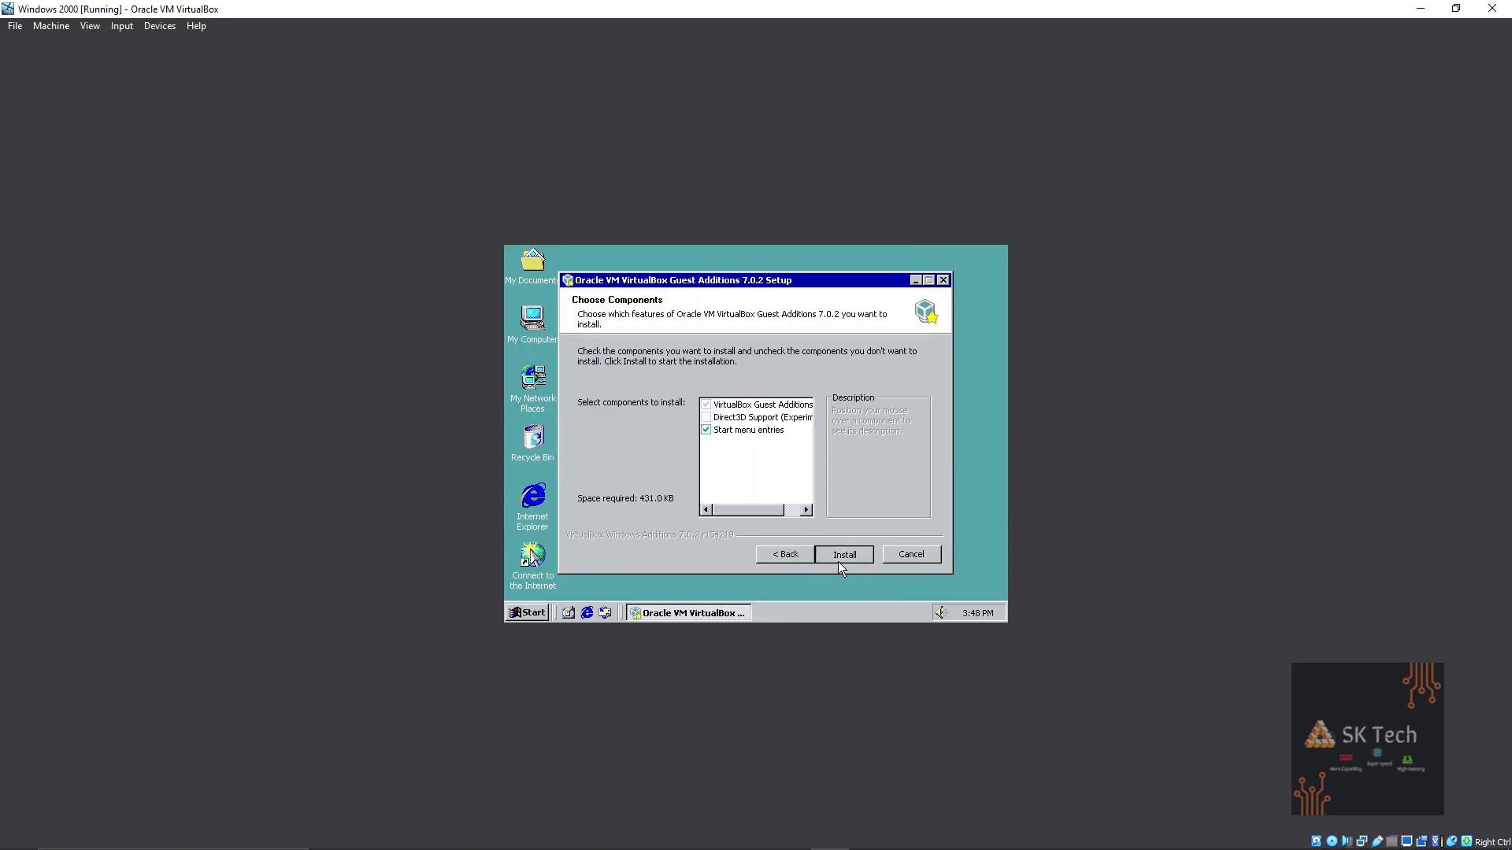
{"action": "left_click", "coordinate": [839, 557]}
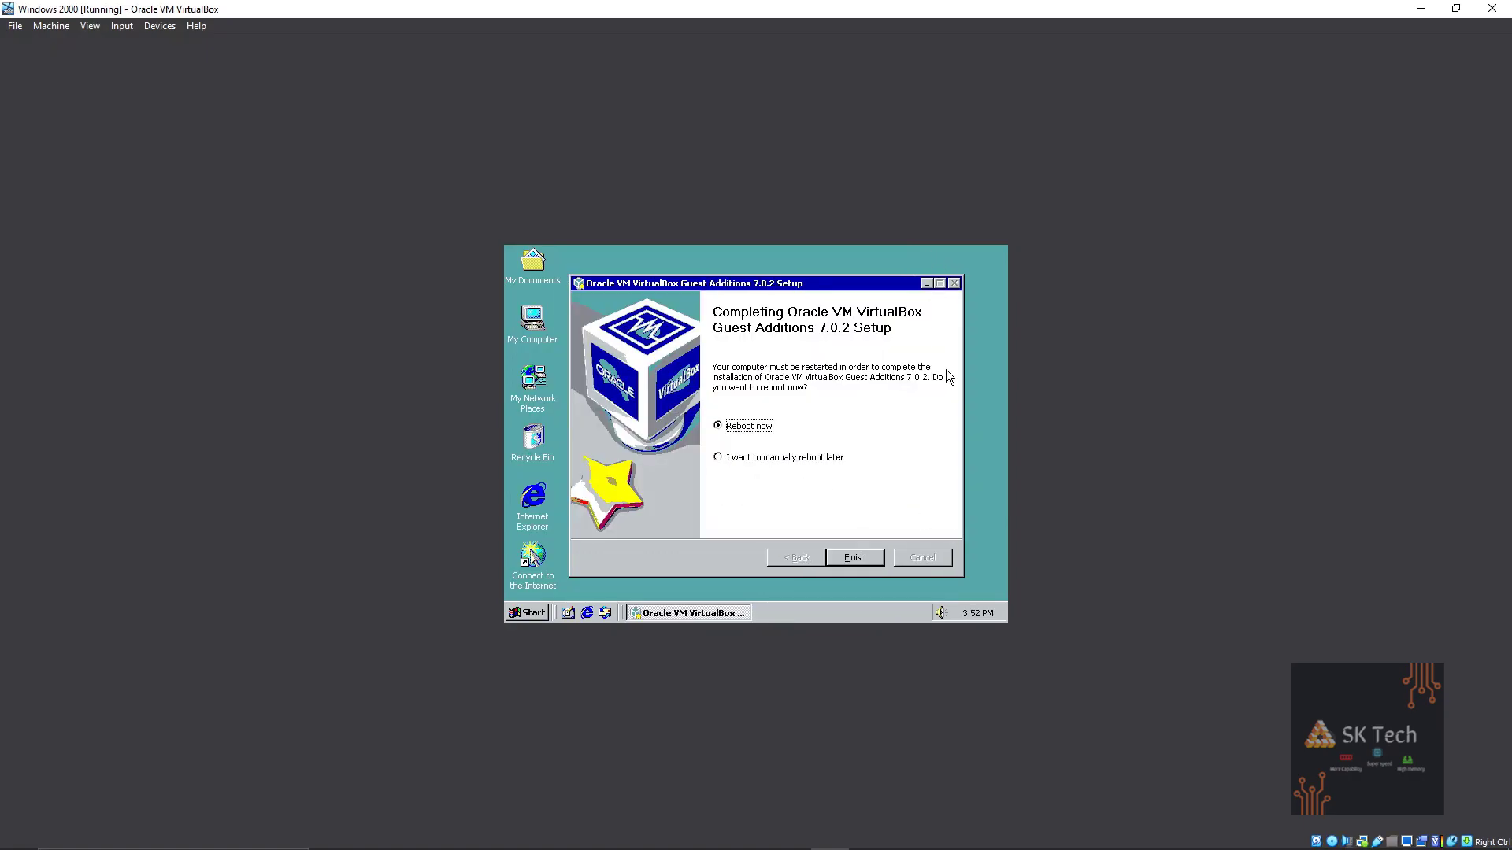
{"action": "left_click", "coordinate": [856, 560]}
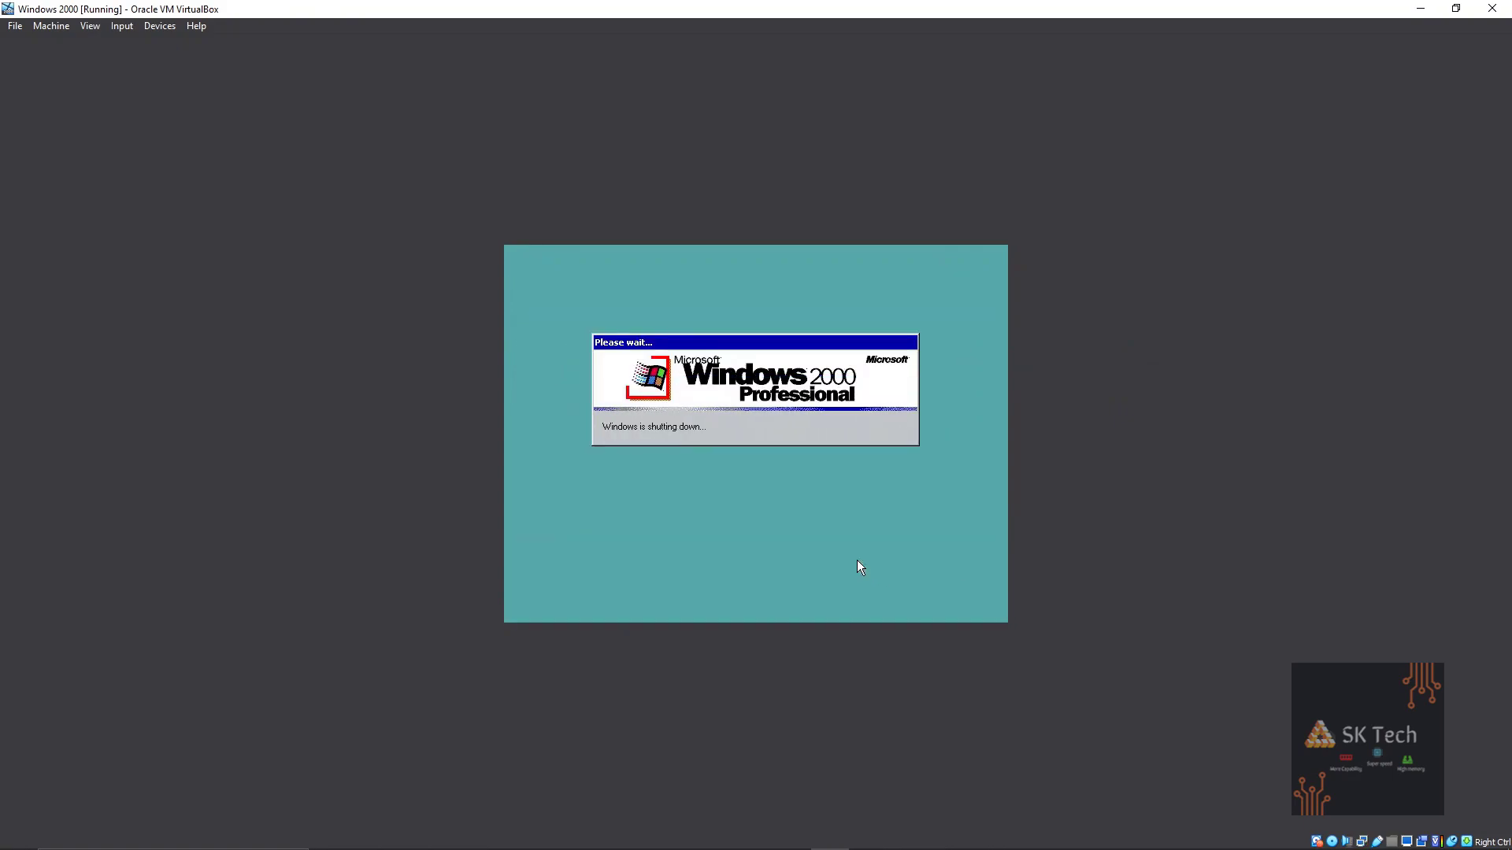
Raise the host volume while the Windows 2000 guest reboots.
{"action": "key", "text": "XF86AudioRaiseVolume"}
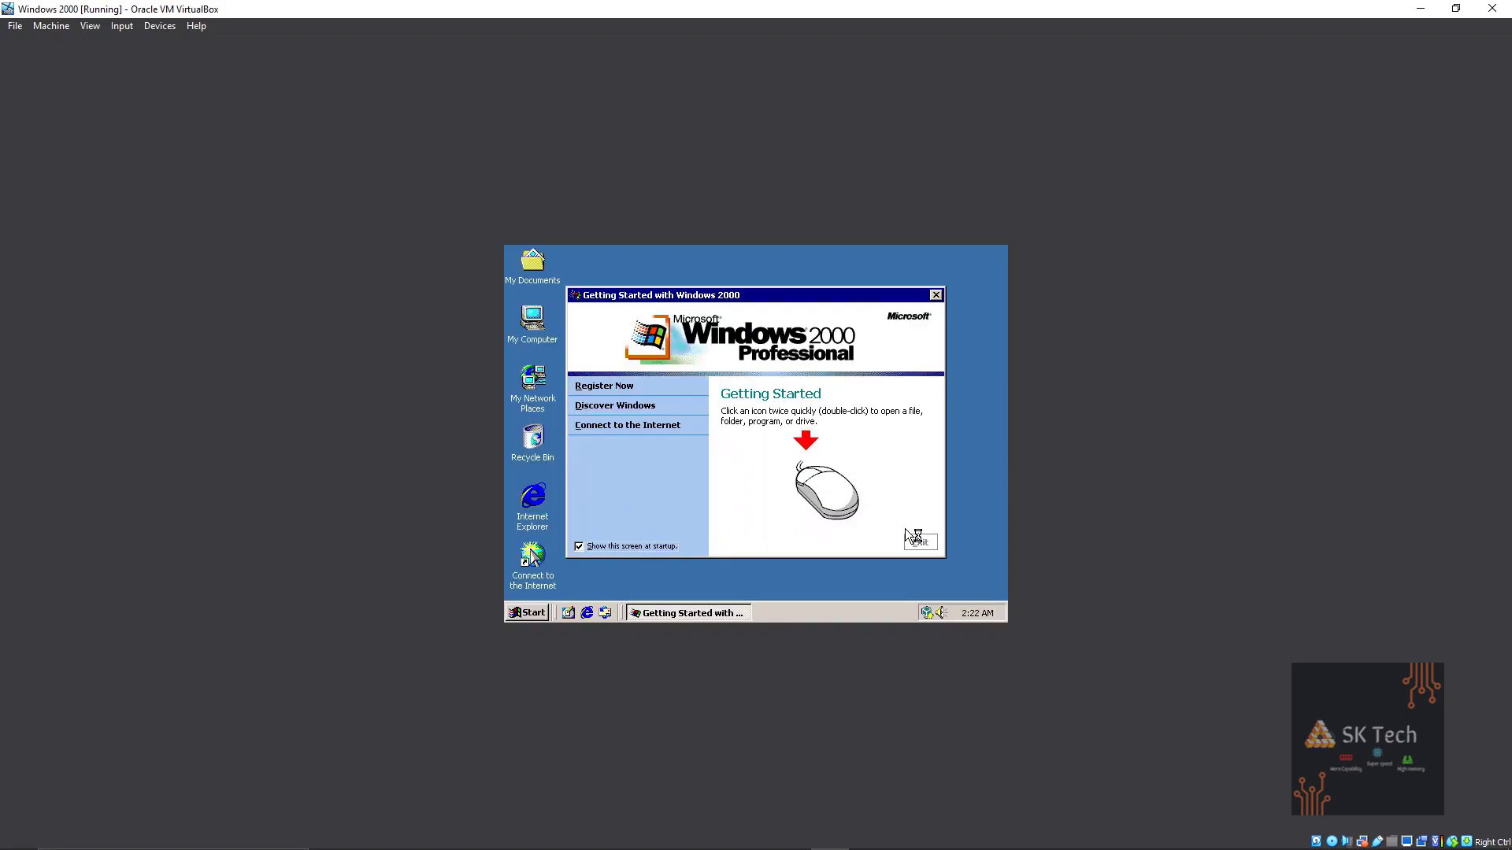
{"action": "left_click", "coordinate": [920, 542]}
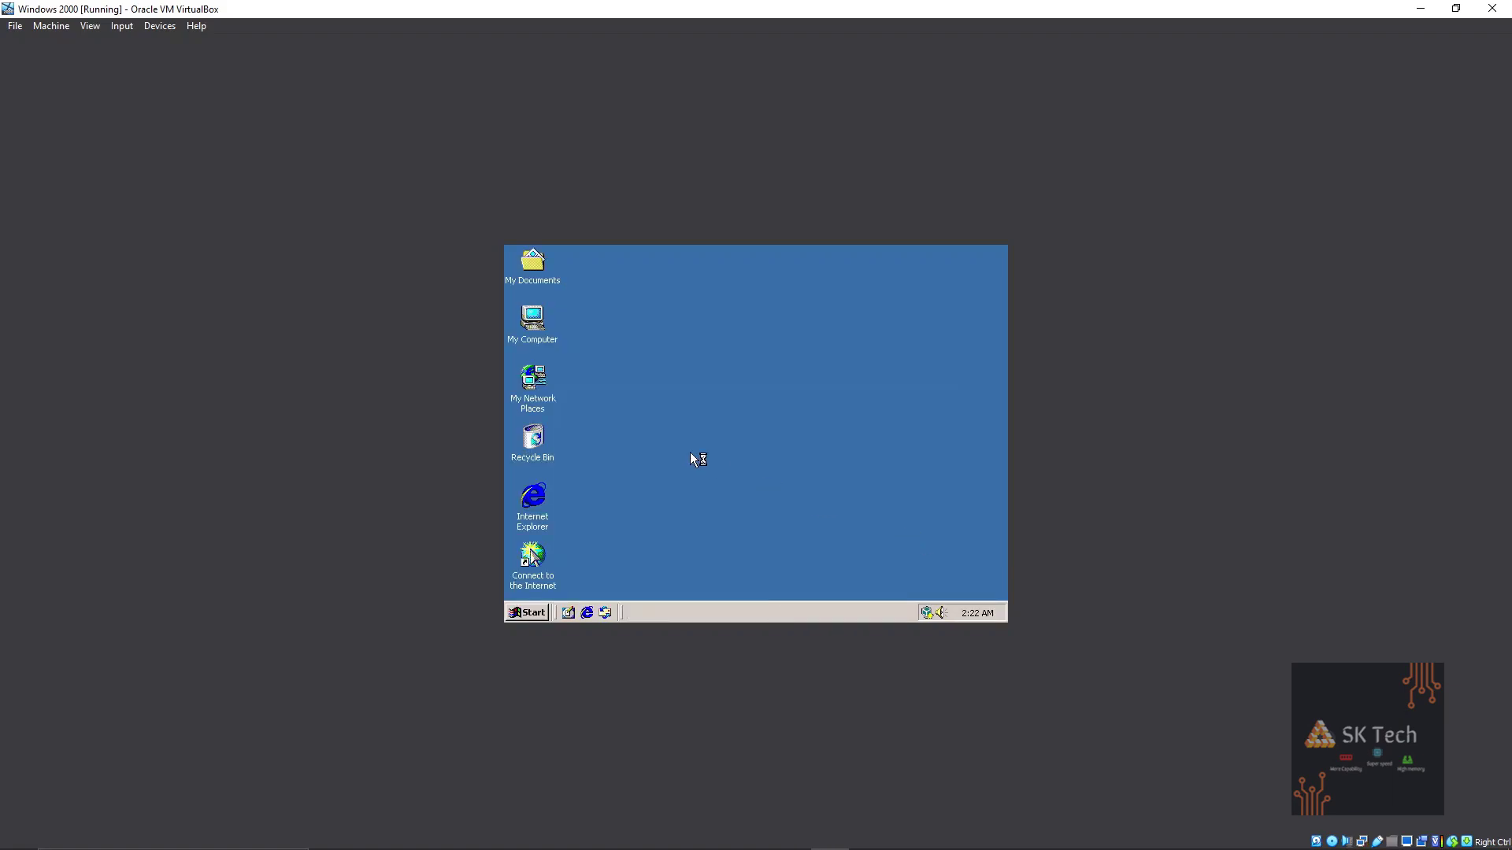
{"action": "right_click", "coordinate": [596, 327]}
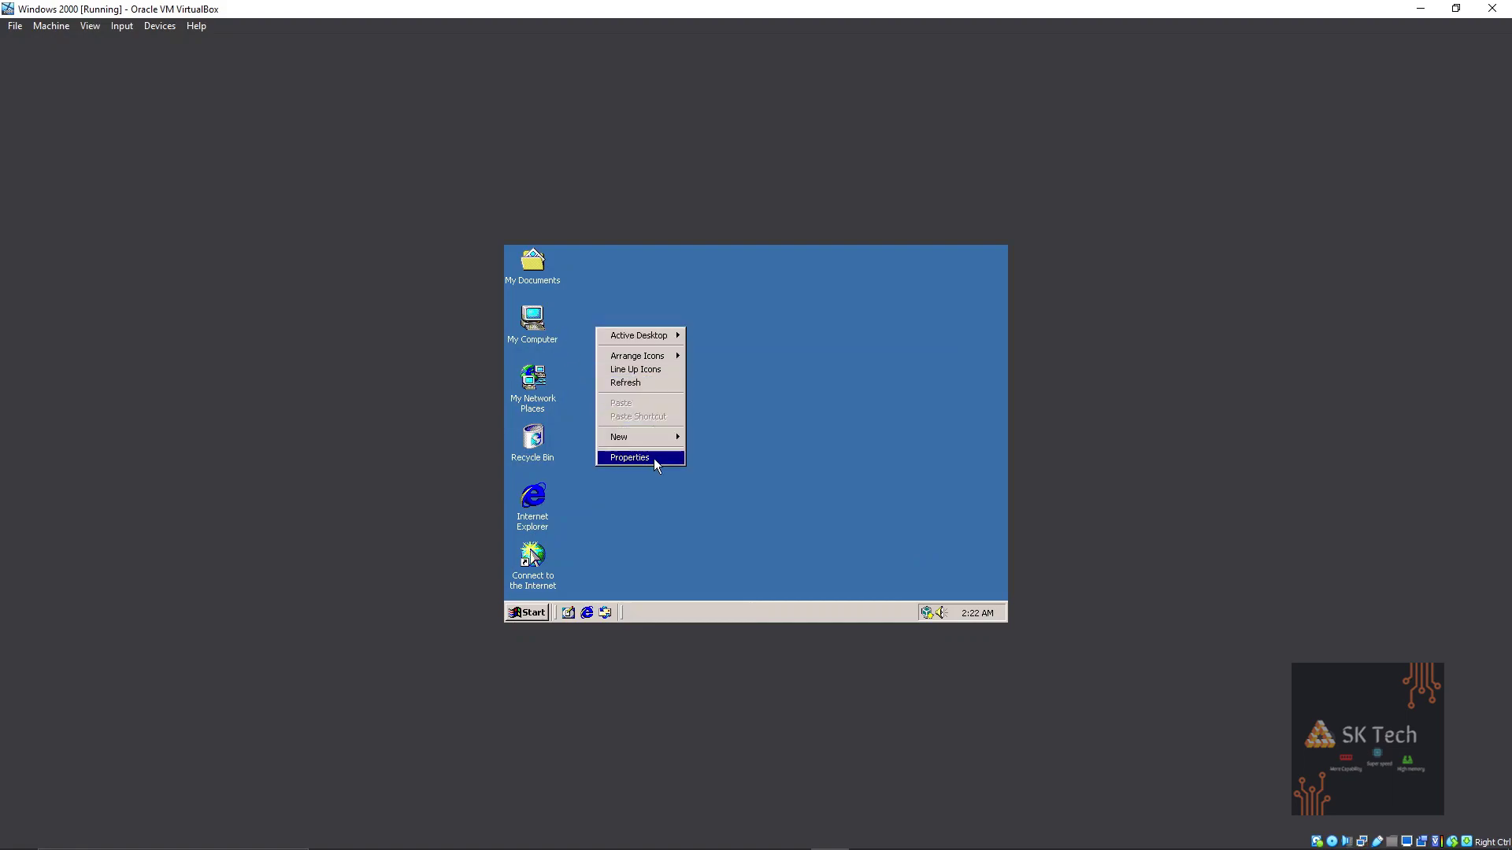
{"action": "right_click", "coordinate": [528, 499]}
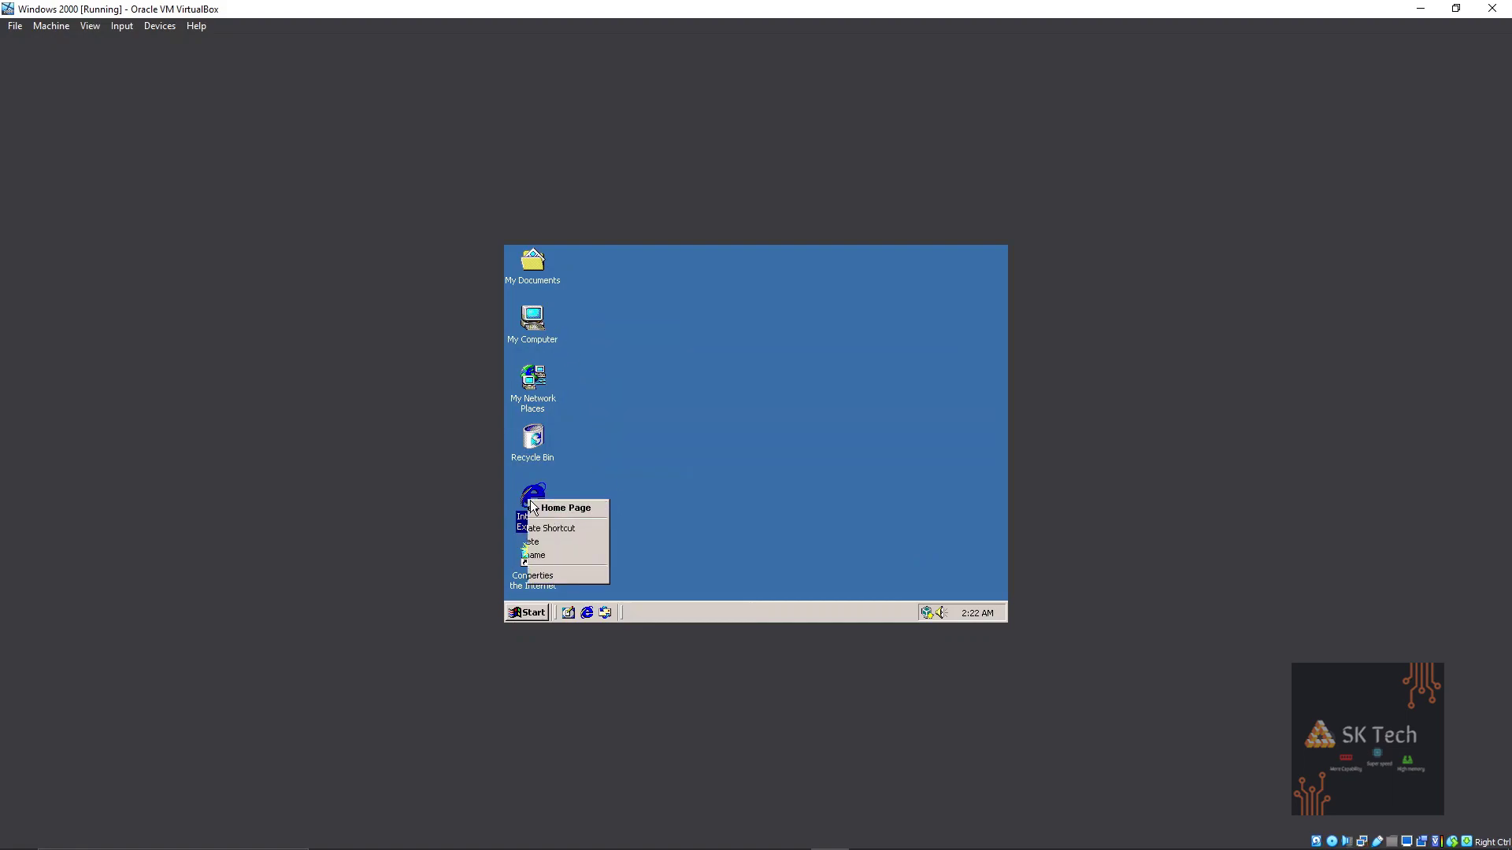
{"action": "left_click", "coordinate": [580, 582]}
{"action": "left_click", "coordinate": [646, 281]}
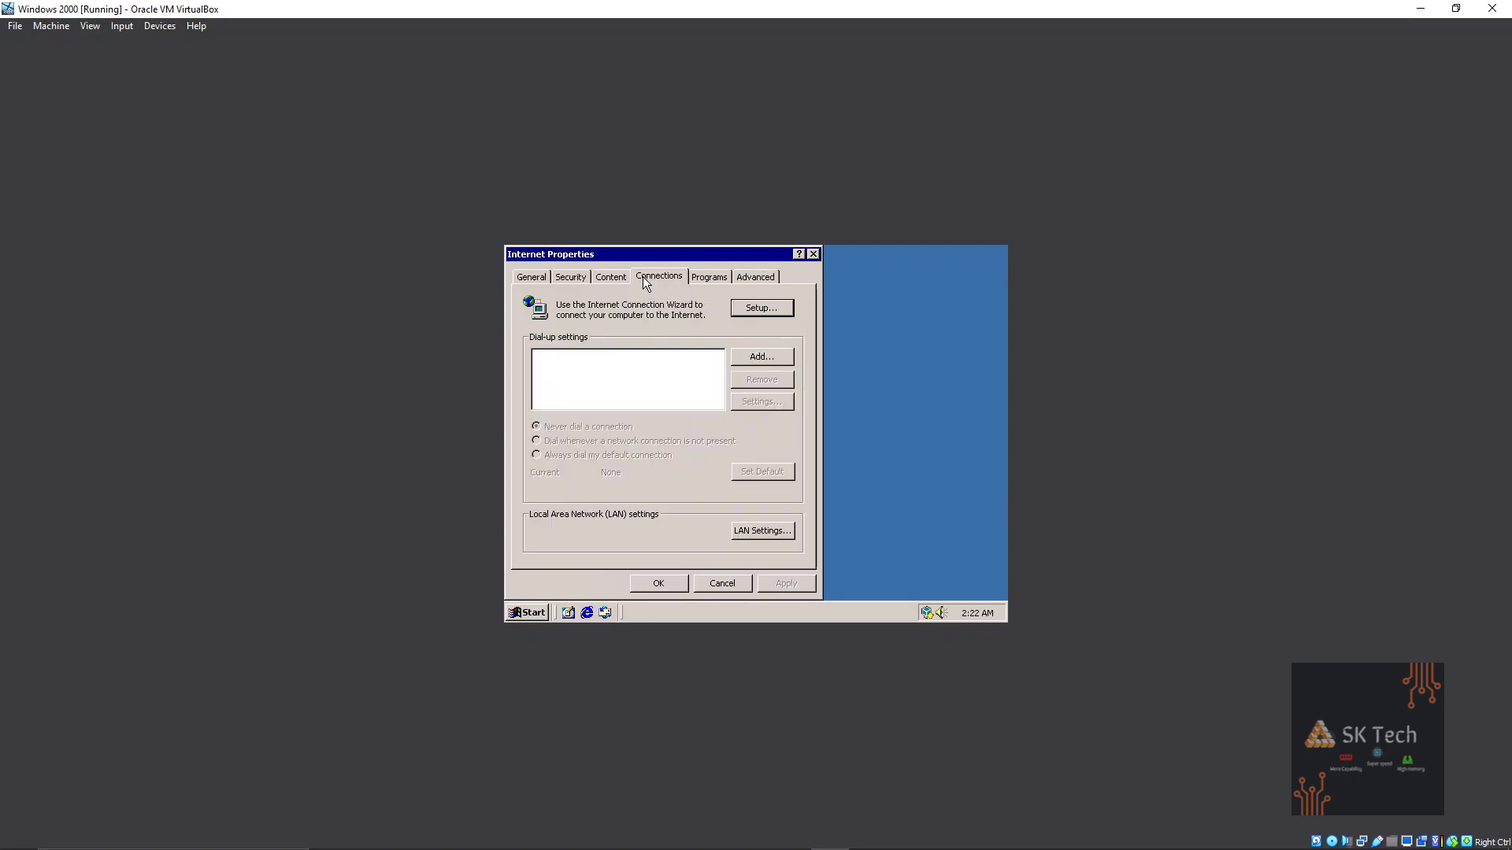
{"action": "left_click", "coordinate": [813, 254]}
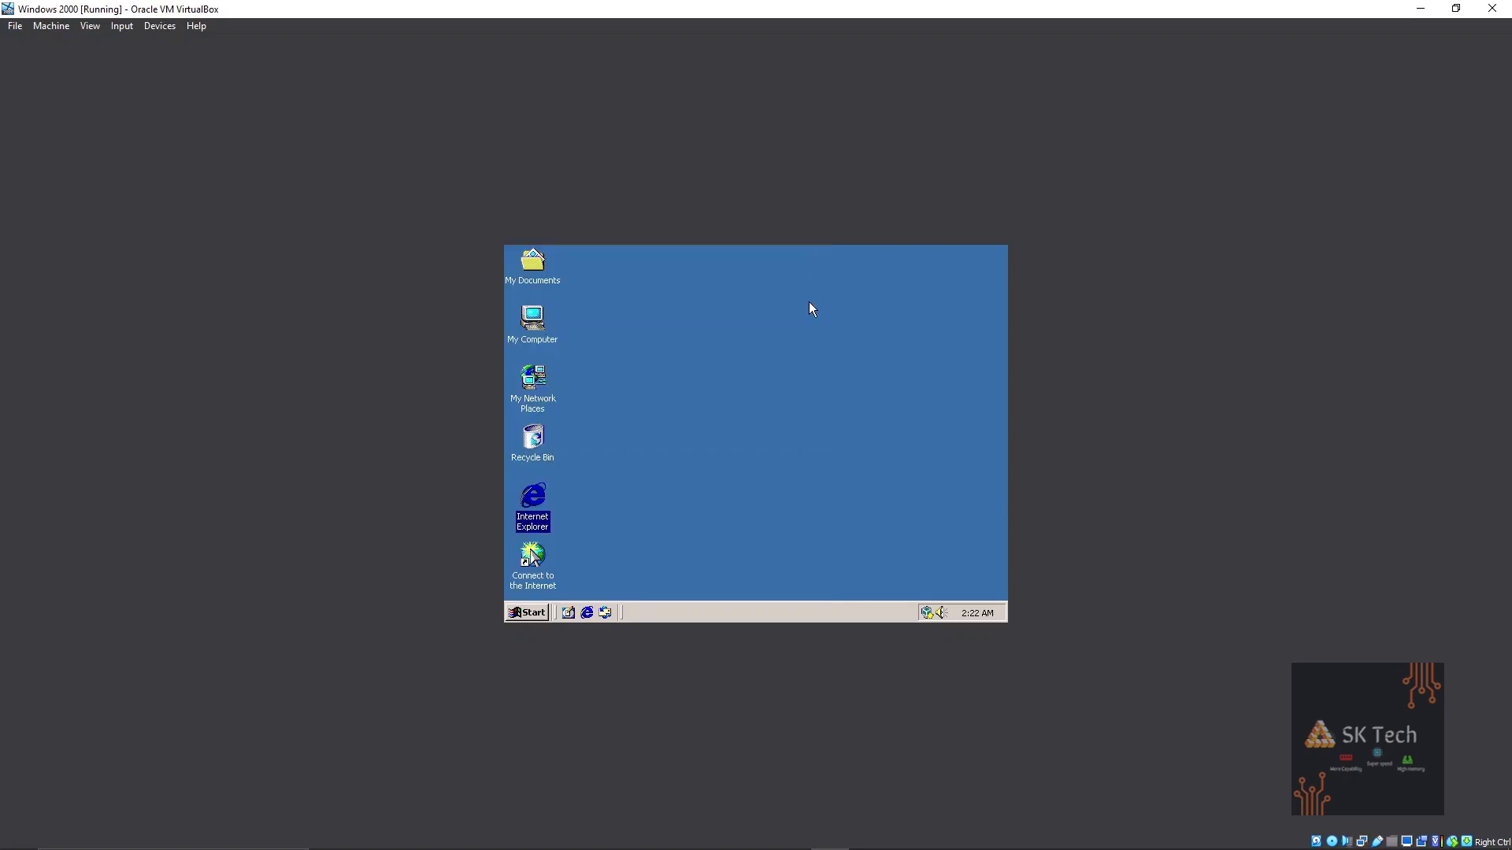
{"action": "right_click", "coordinate": [674, 383]}
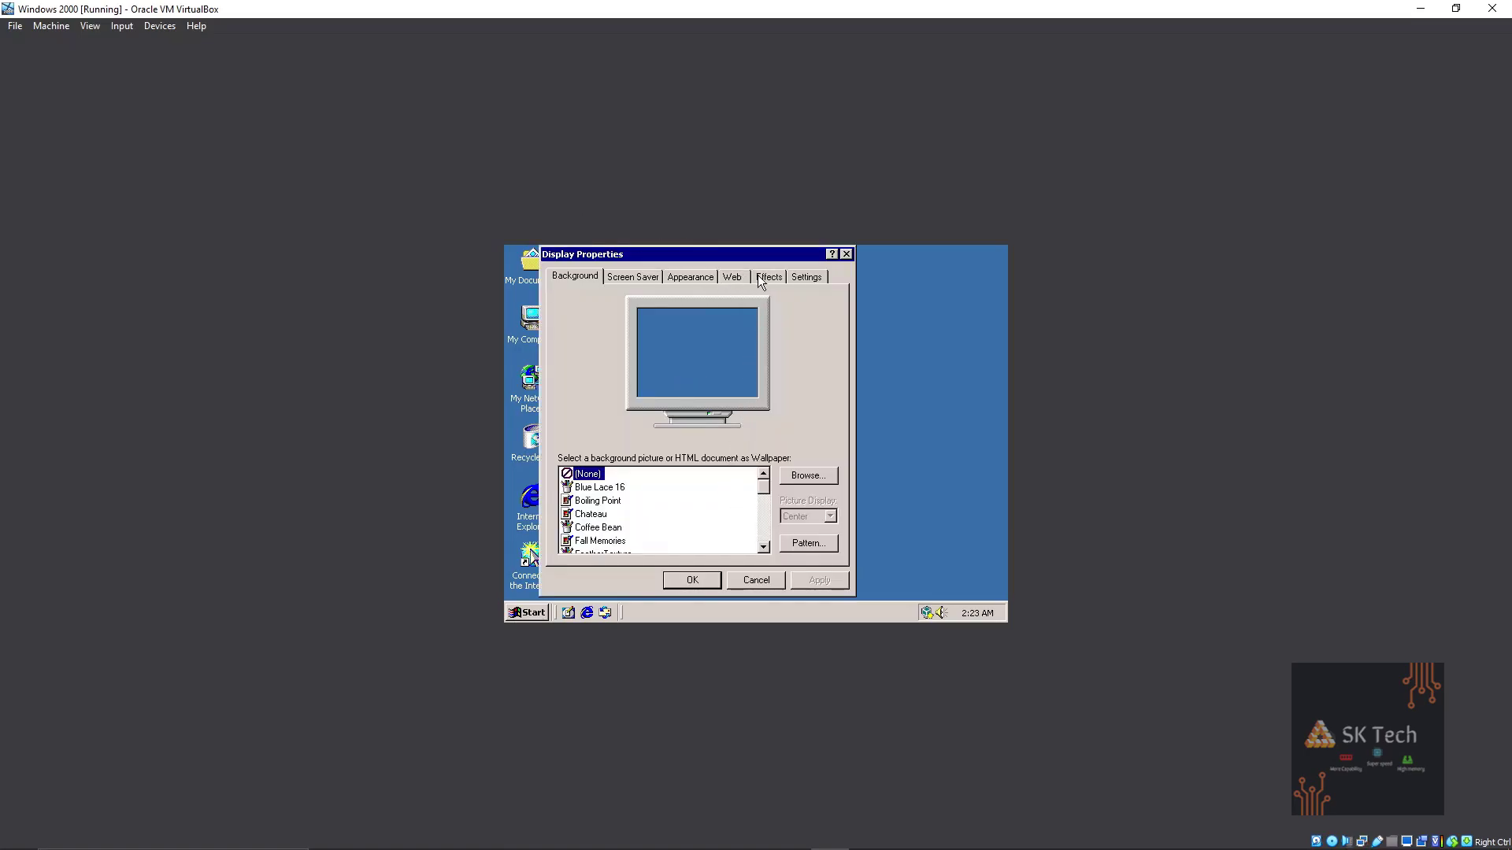
{"action": "left_click", "coordinate": [846, 254]}
{"action": "left_click", "coordinate": [101, 26]}
In full screen, try True Color (32 bit) in Display Properties, then revert it.
{"action": "left_click", "coordinate": [114, 41]}
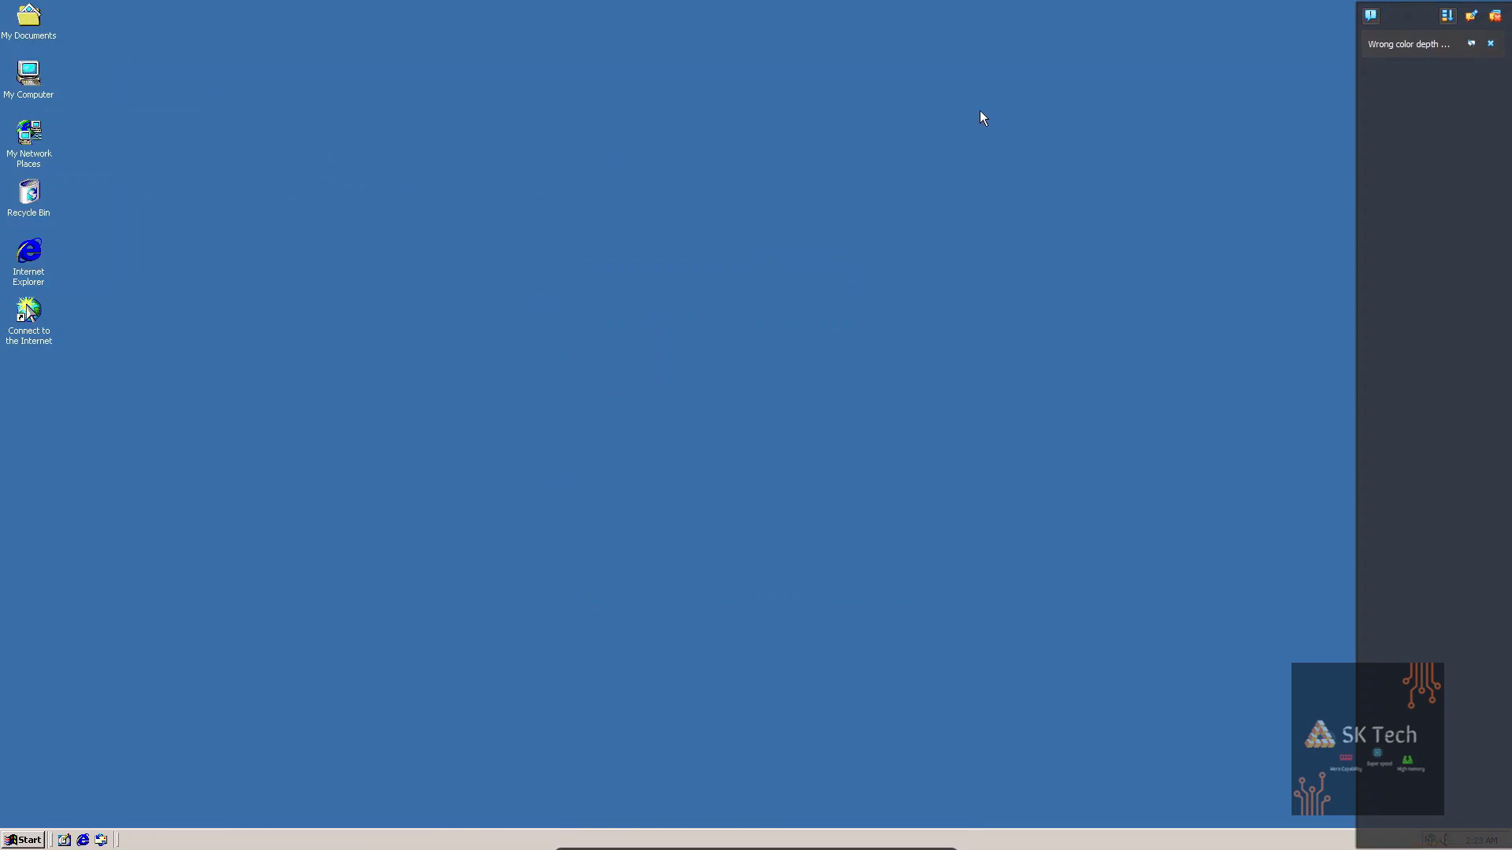
{"action": "mouse_move", "coordinate": [1431, 54]}
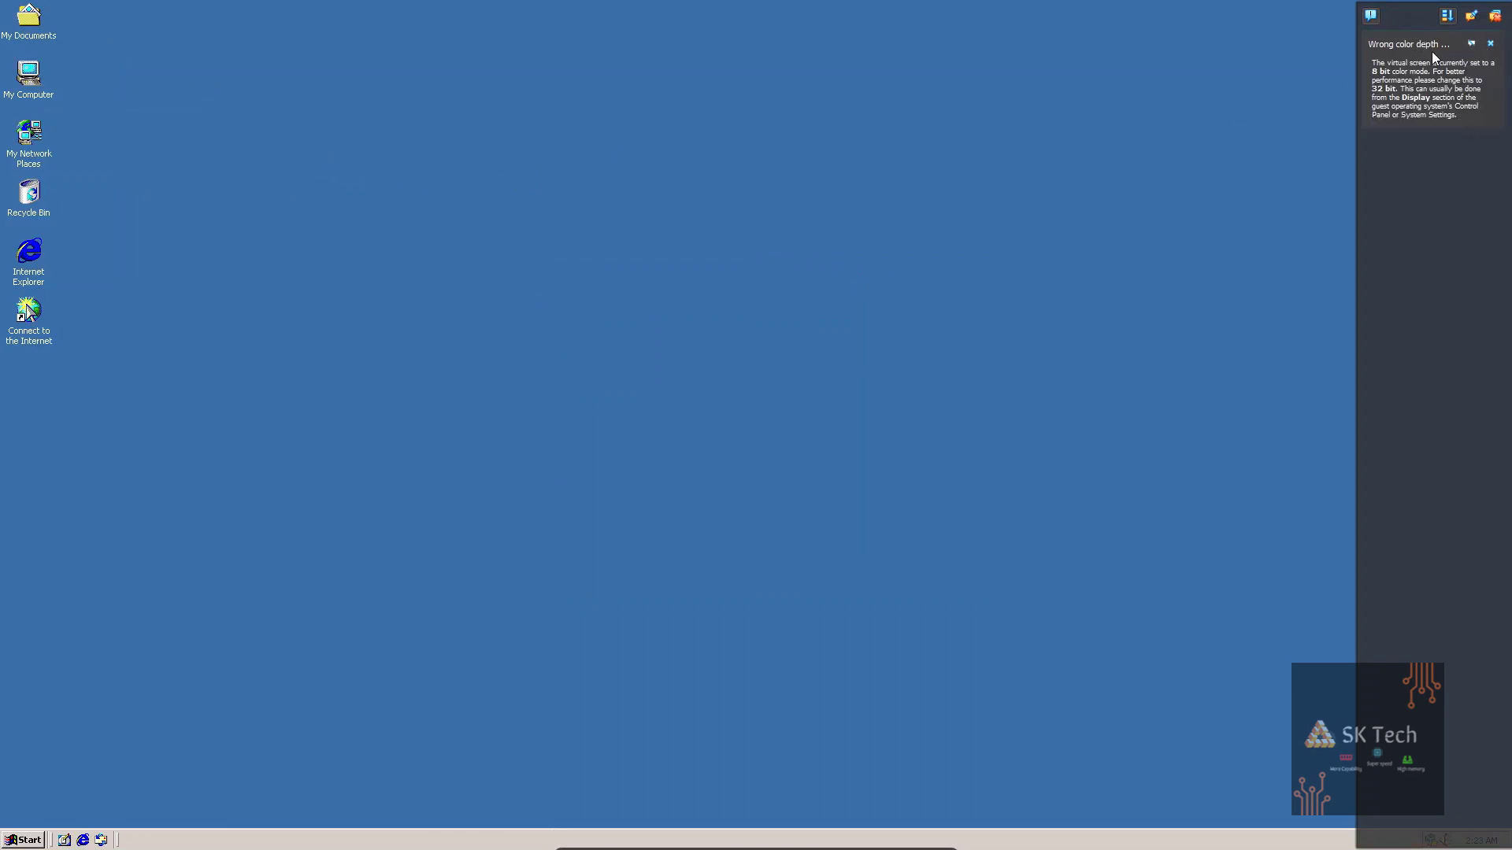
{"action": "right_click", "coordinate": [784, 126]}
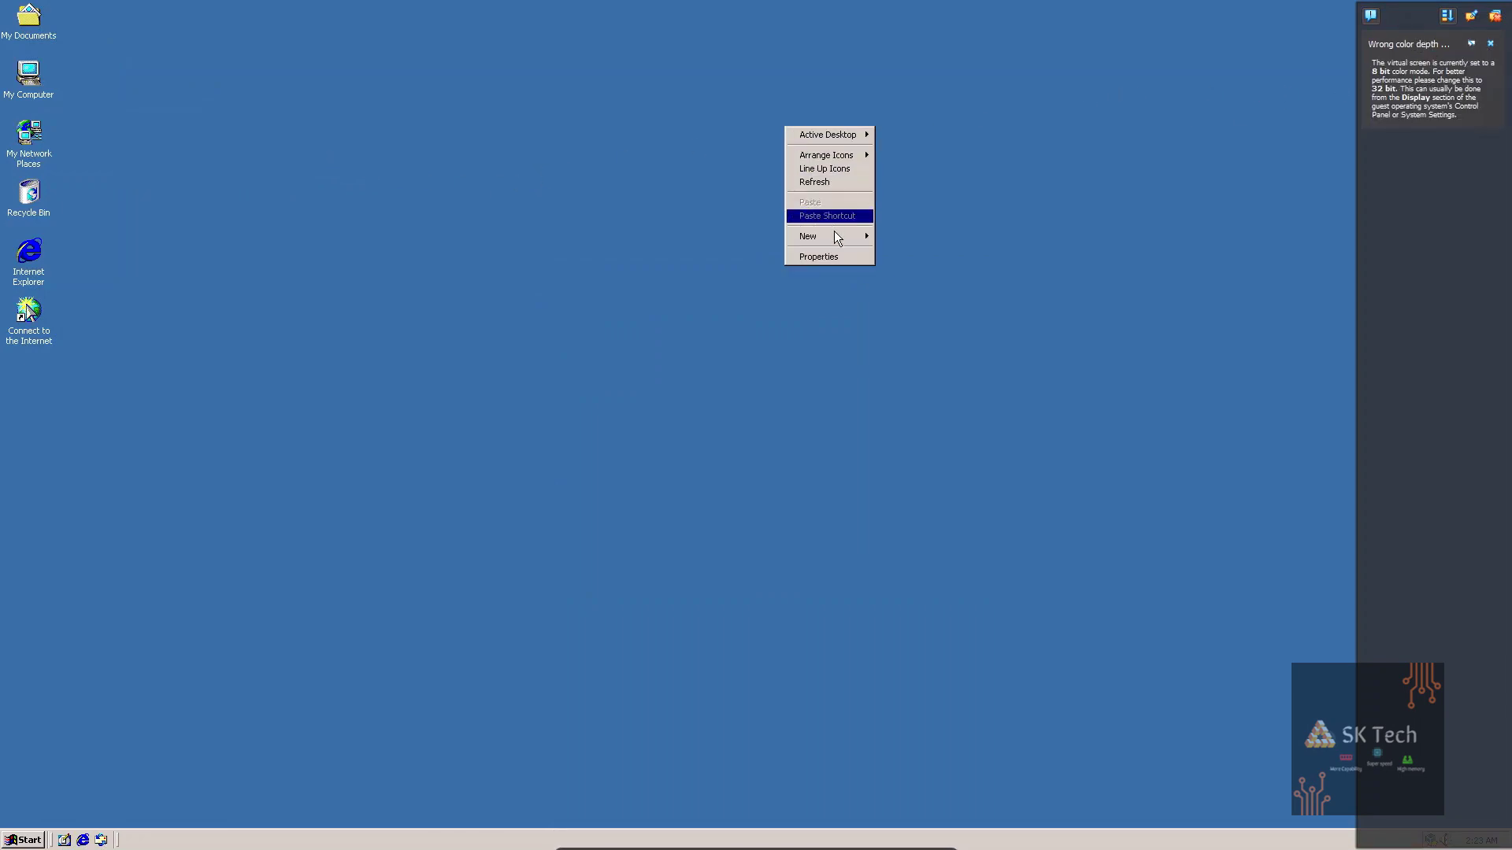
{"action": "left_click", "coordinate": [837, 261]}
{"action": "left_click", "coordinate": [319, 83]}
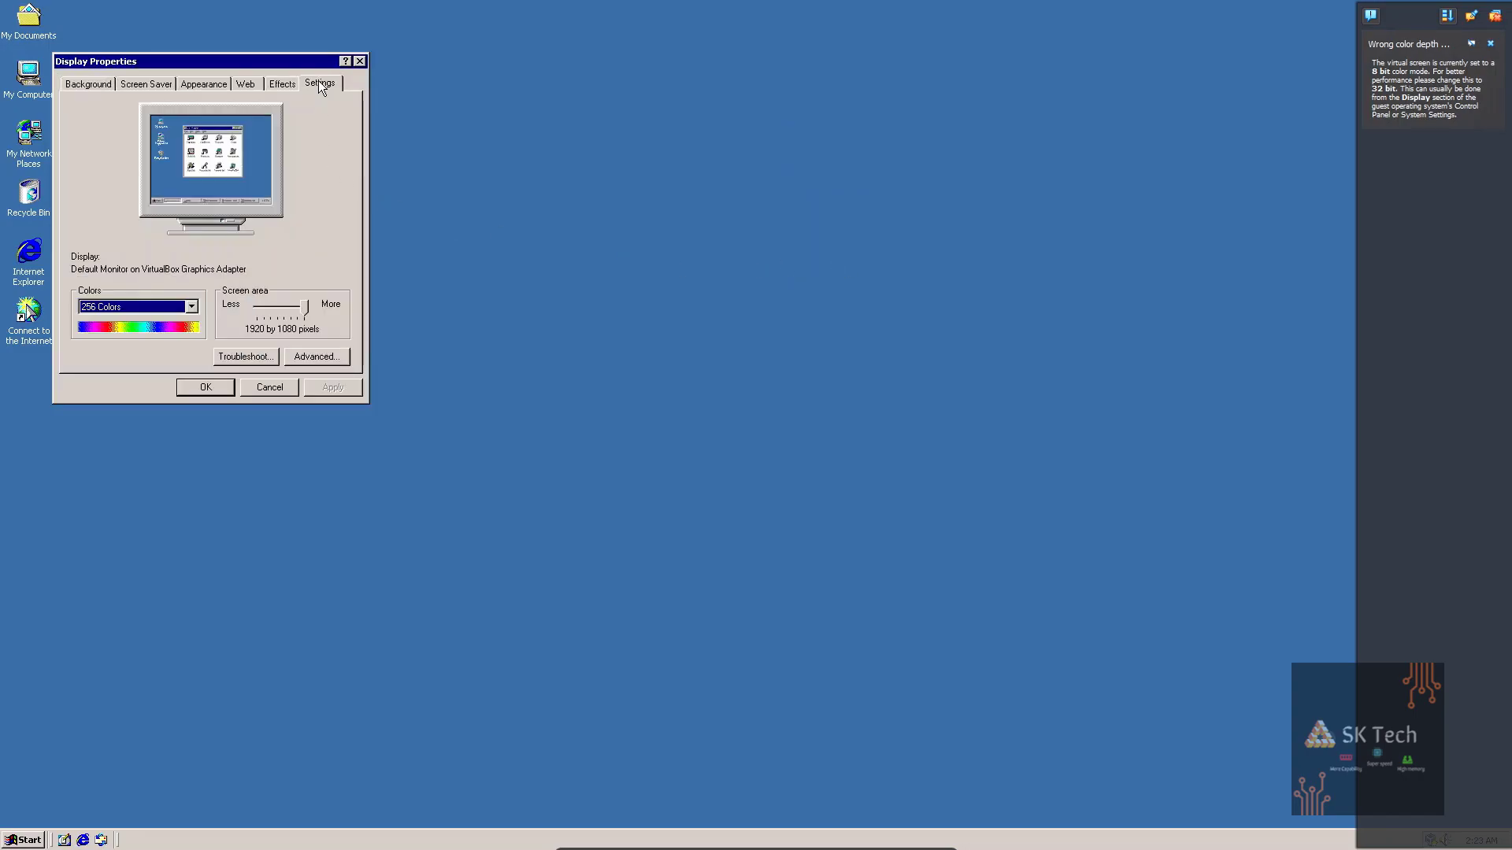
{"action": "left_click", "coordinate": [191, 306]}
{"action": "left_click", "coordinate": [177, 351]}
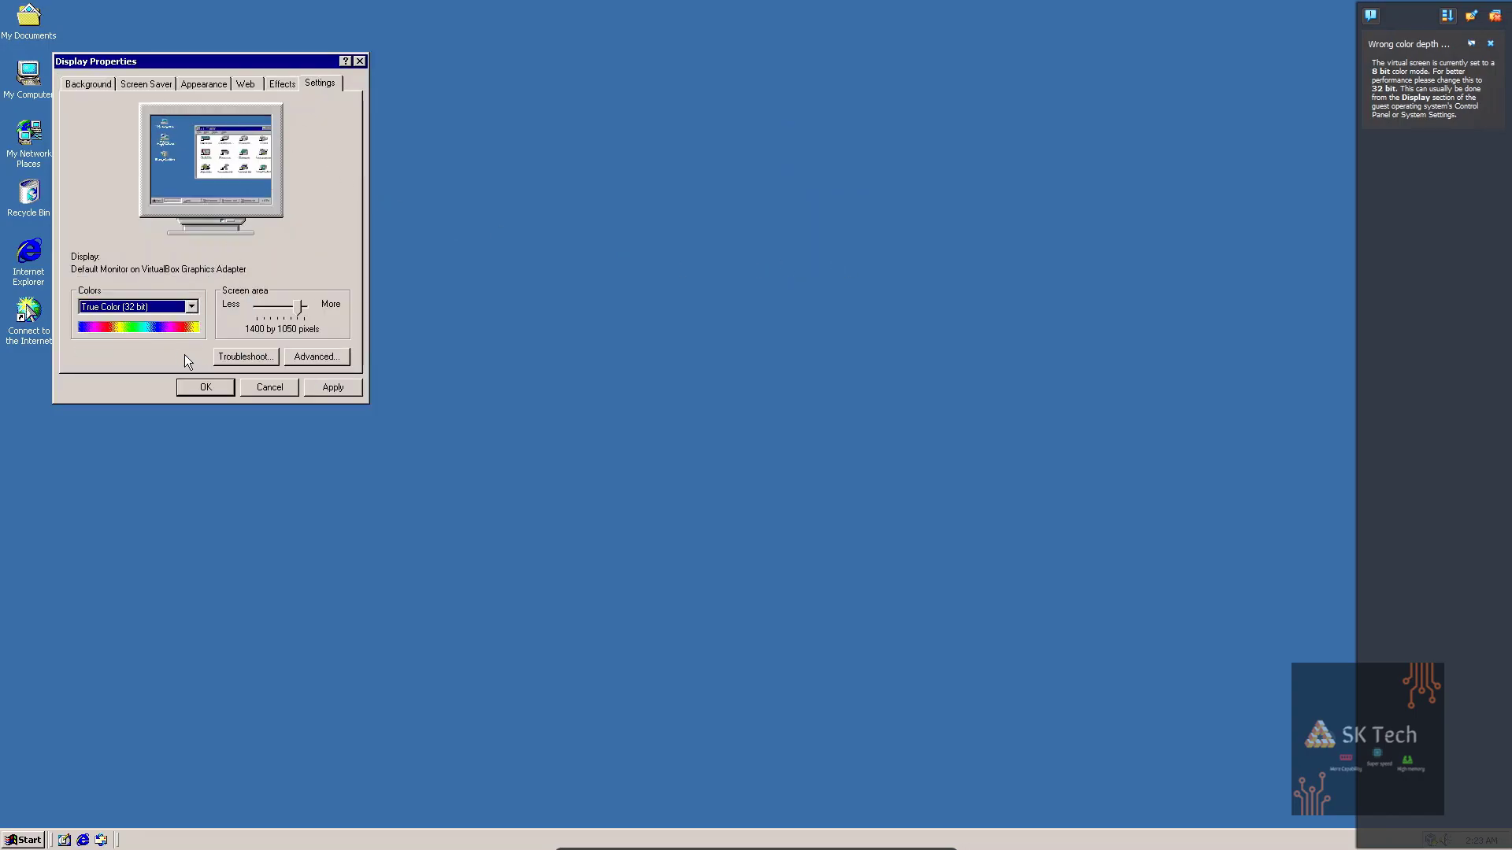
{"action": "left_click", "coordinate": [332, 387]}
{"action": "left_click", "coordinate": [708, 461]}
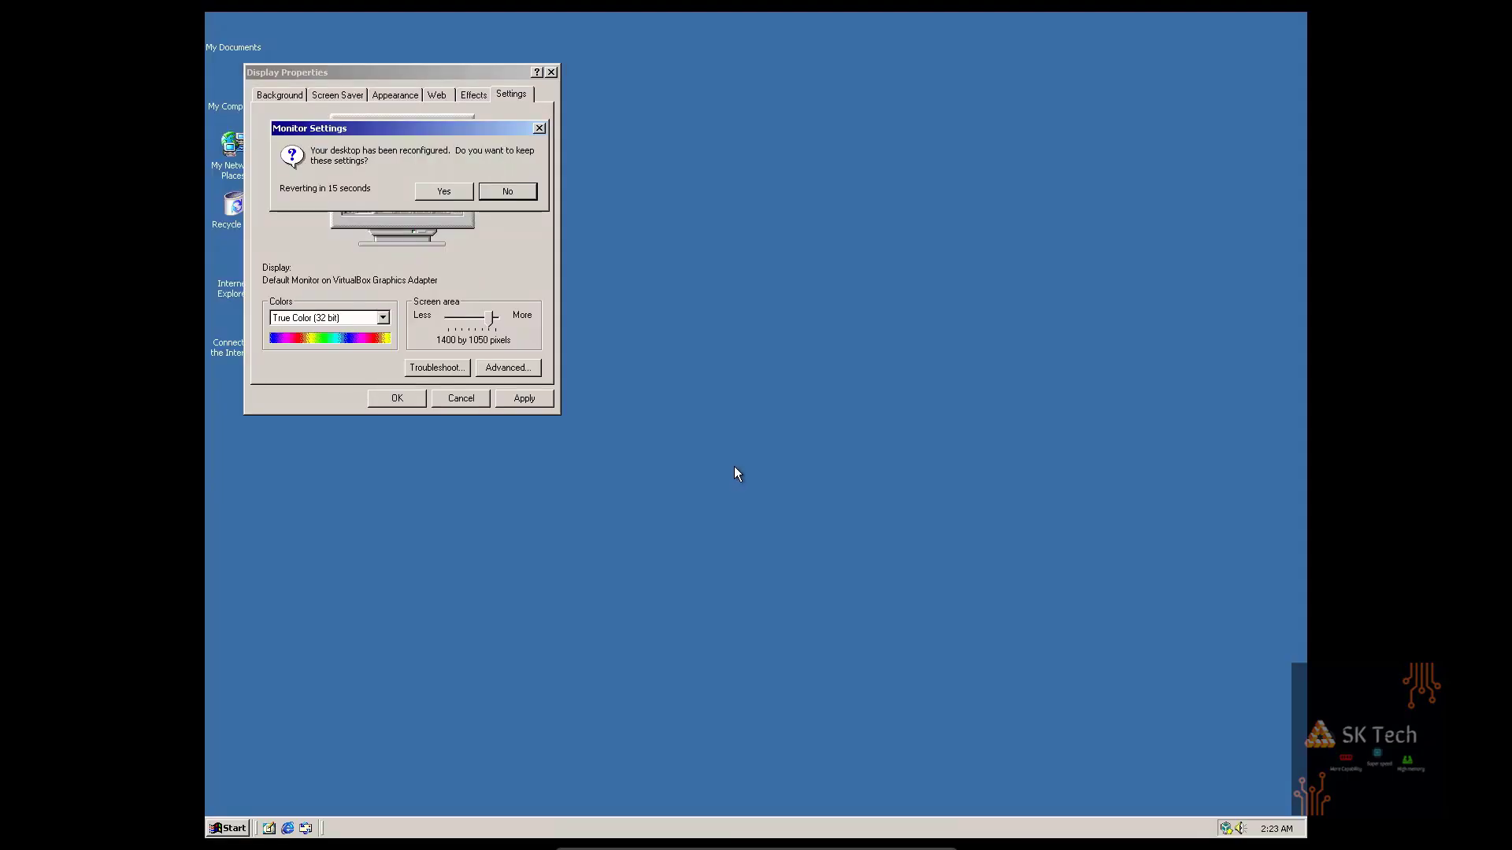
{"action": "left_click", "coordinate": [507, 192]}
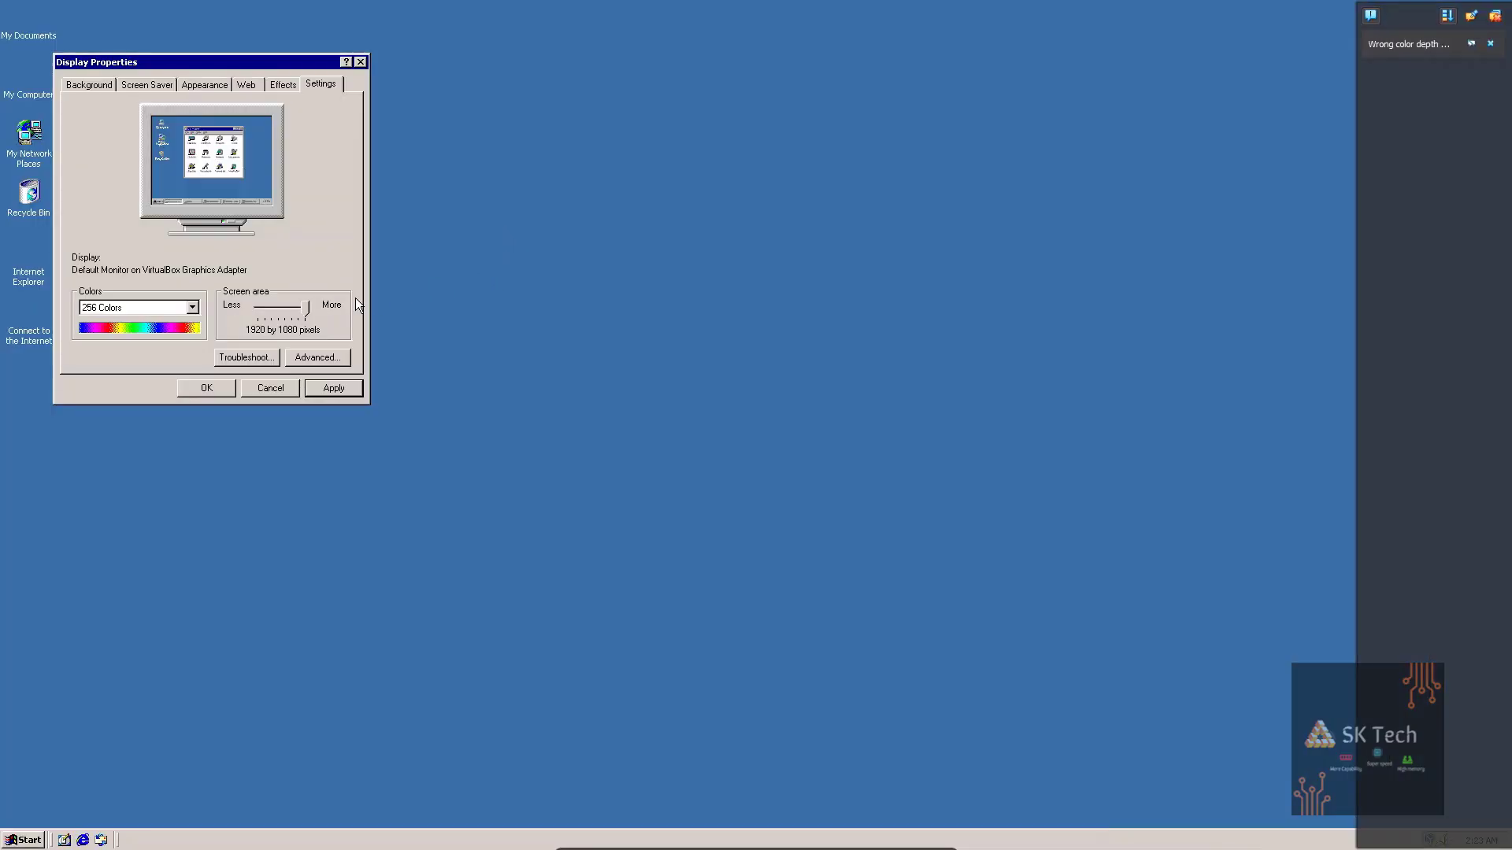
Choose True Color (32 bit) with a larger screen area and apply it again.
{"action": "left_click", "coordinate": [192, 308]}
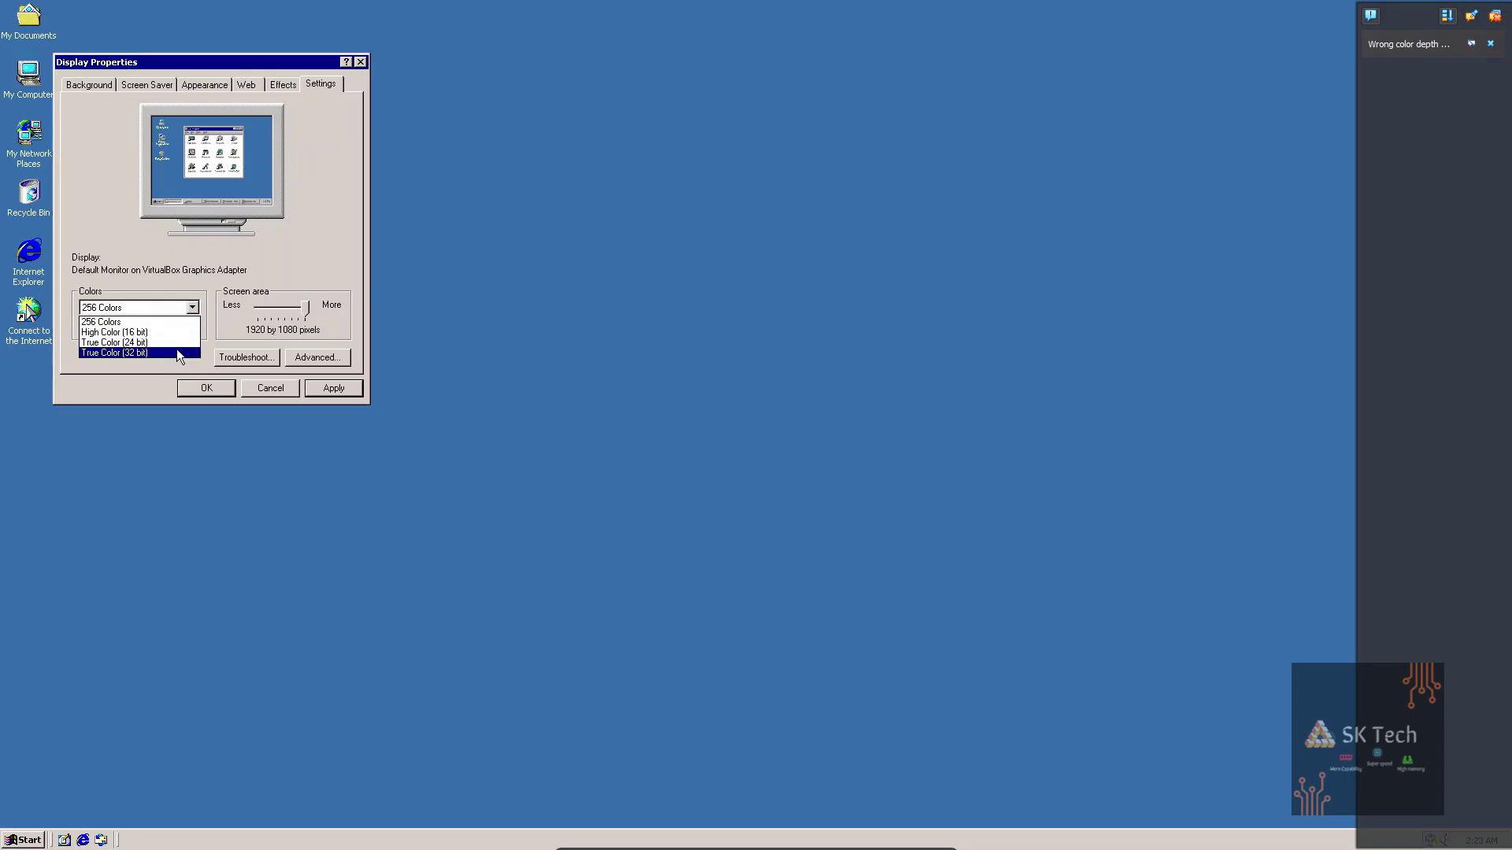
{"action": "left_click", "coordinate": [176, 348]}
{"action": "left_click_drag", "start_coordinate": [297, 307], "coordinate": [327, 317]}
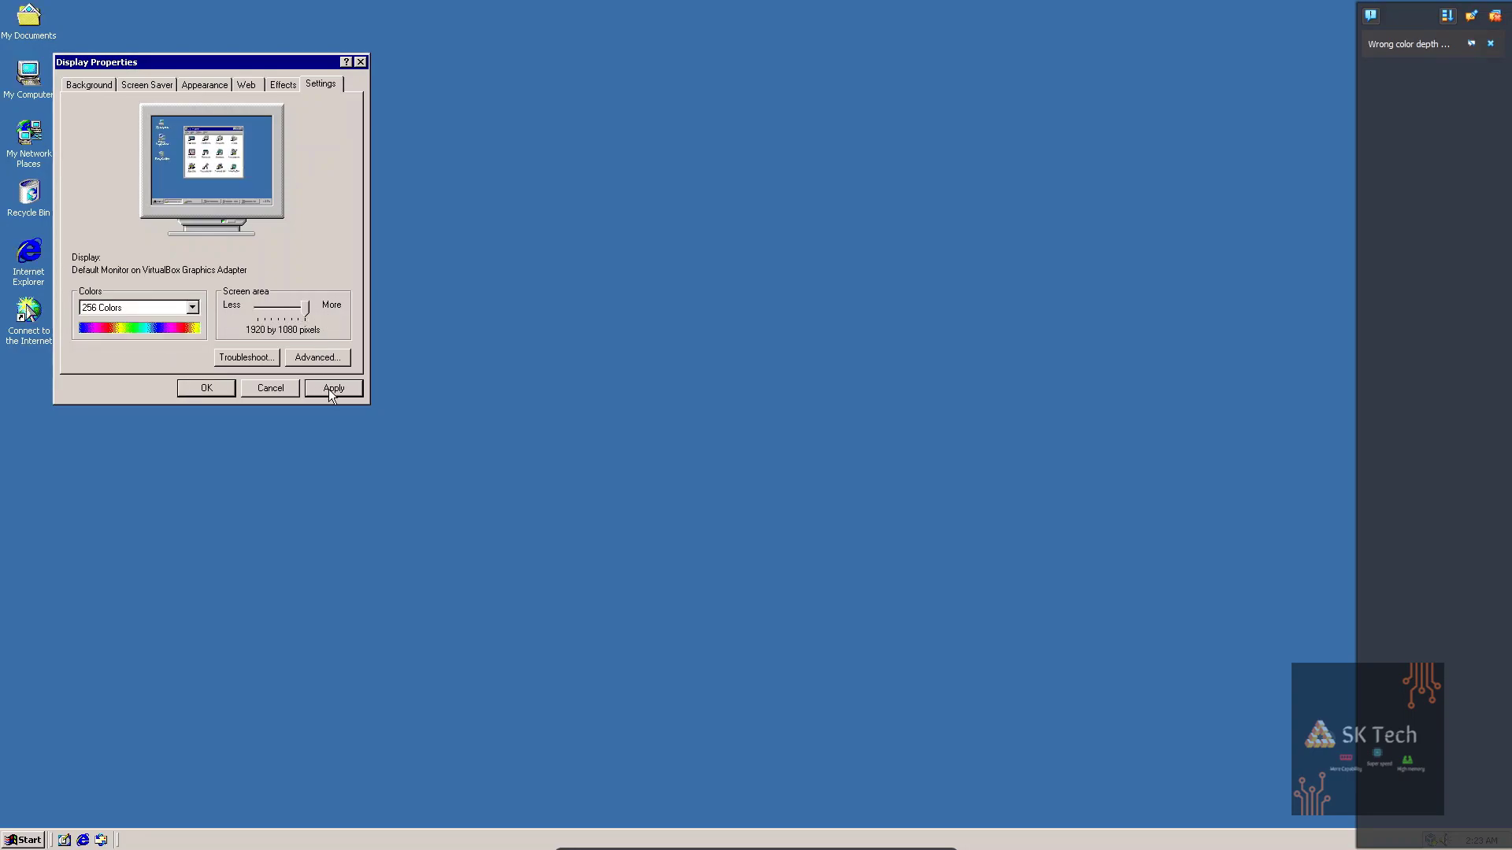
{"action": "left_click", "coordinate": [193, 308]}
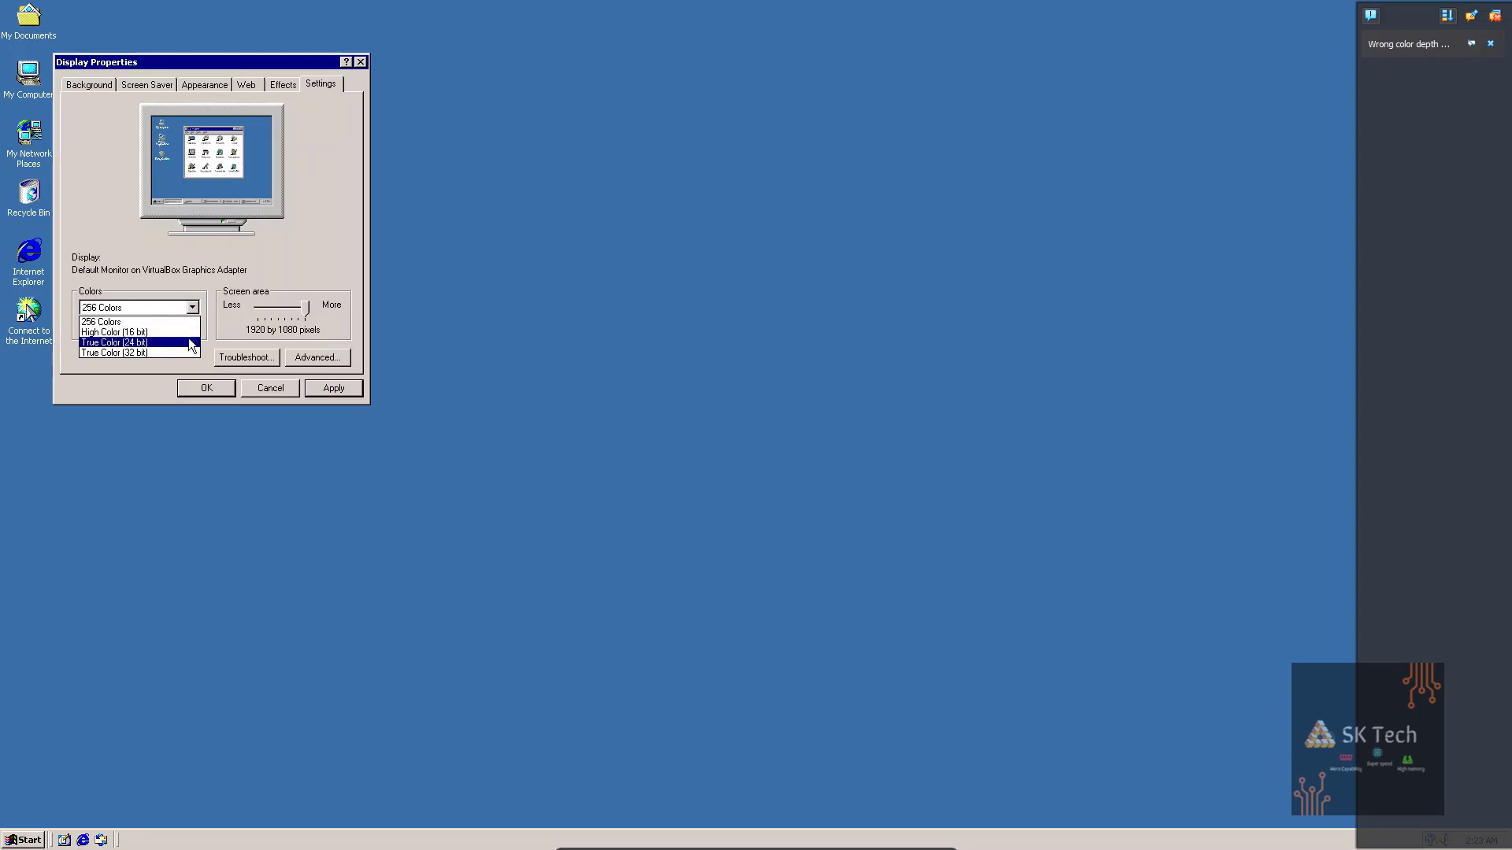
{"action": "left_click", "coordinate": [183, 348]}
{"action": "left_click", "coordinate": [332, 388]}
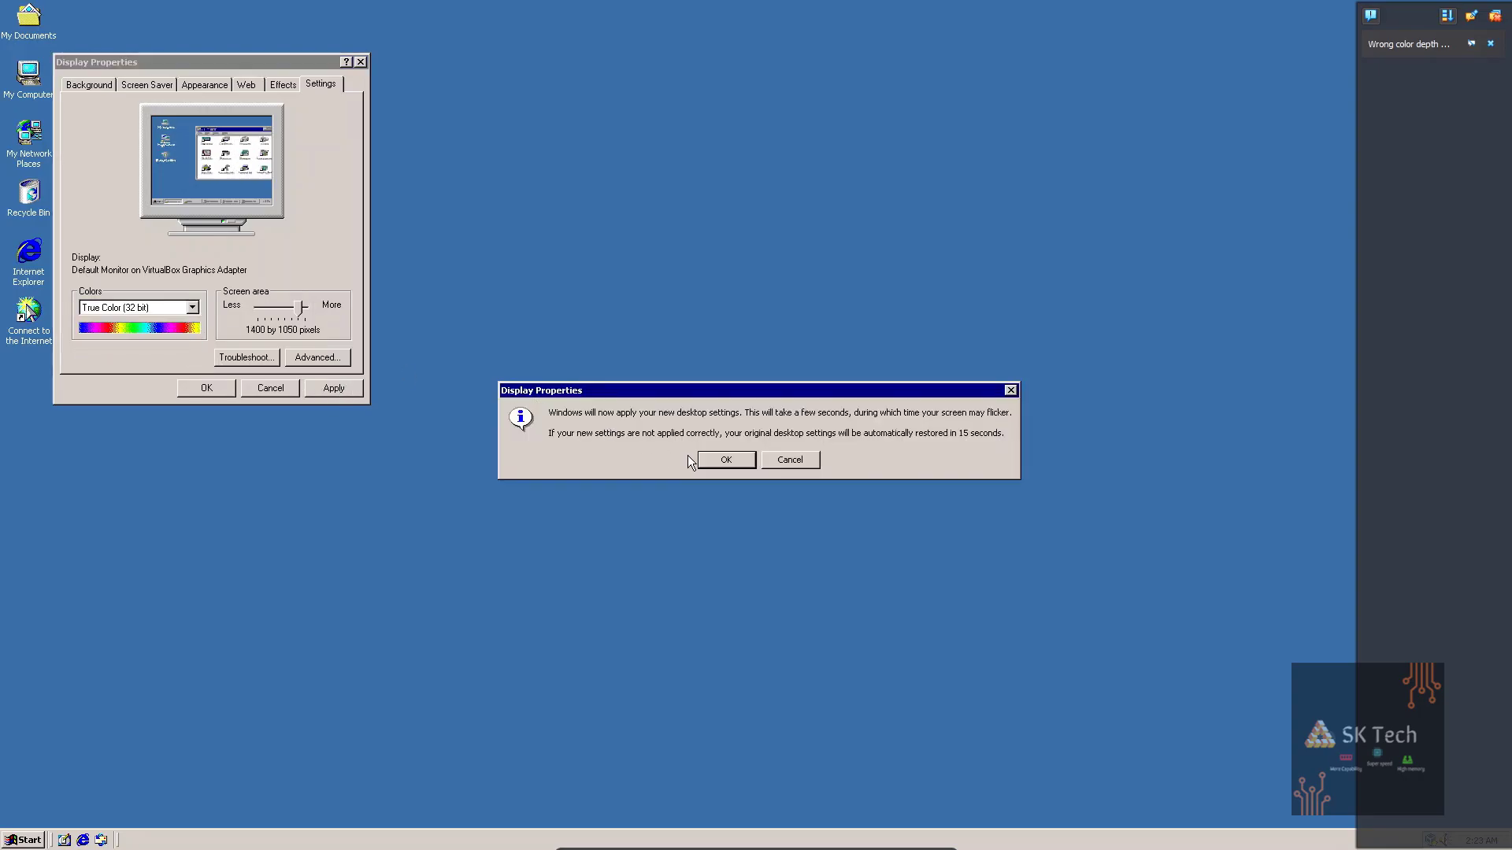
{"action": "left_click", "coordinate": [723, 460]}
{"action": "left_click", "coordinate": [446, 193]}
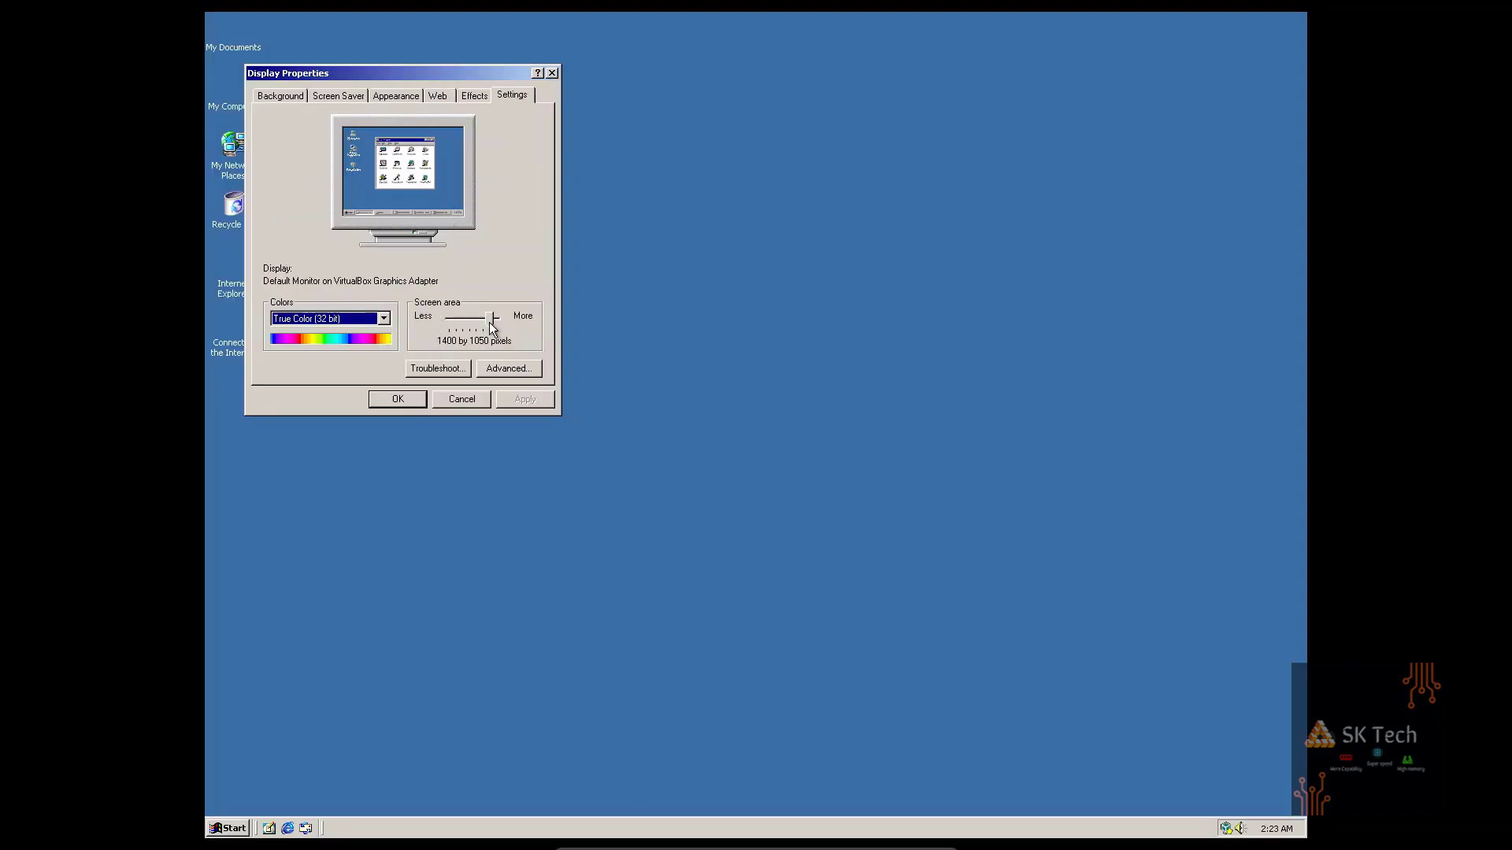
Apply True Color (32 bit) at 1400 by 1050 pixels and confirm the settings.
{"action": "left_click", "coordinate": [384, 318]}
{"action": "left_click", "coordinate": [371, 362]}
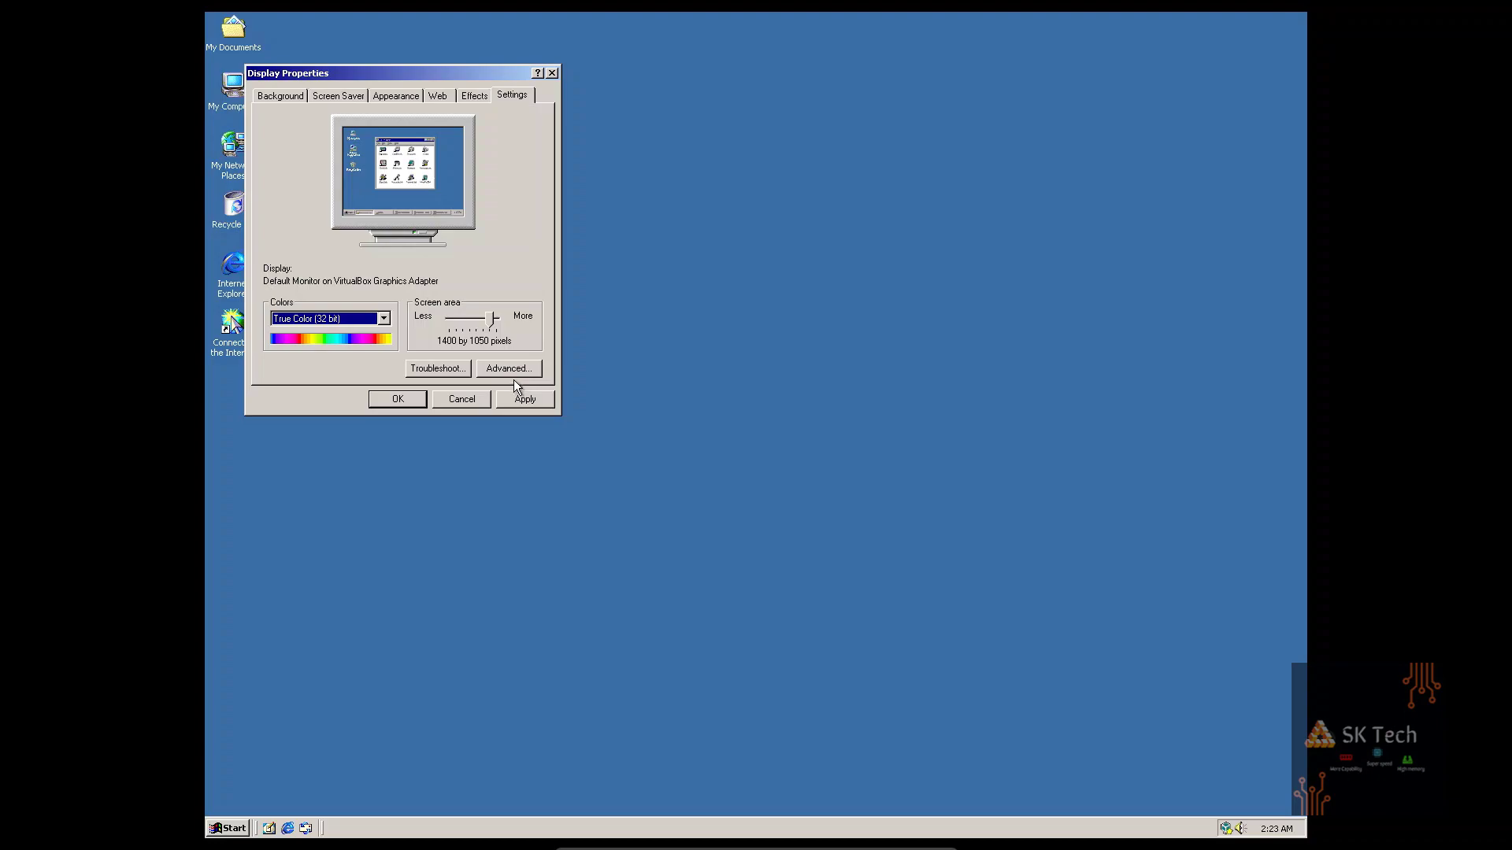
{"action": "left_click_drag", "start_coordinate": [492, 319], "coordinate": [498, 321]}
{"action": "left_click", "coordinate": [527, 400]}
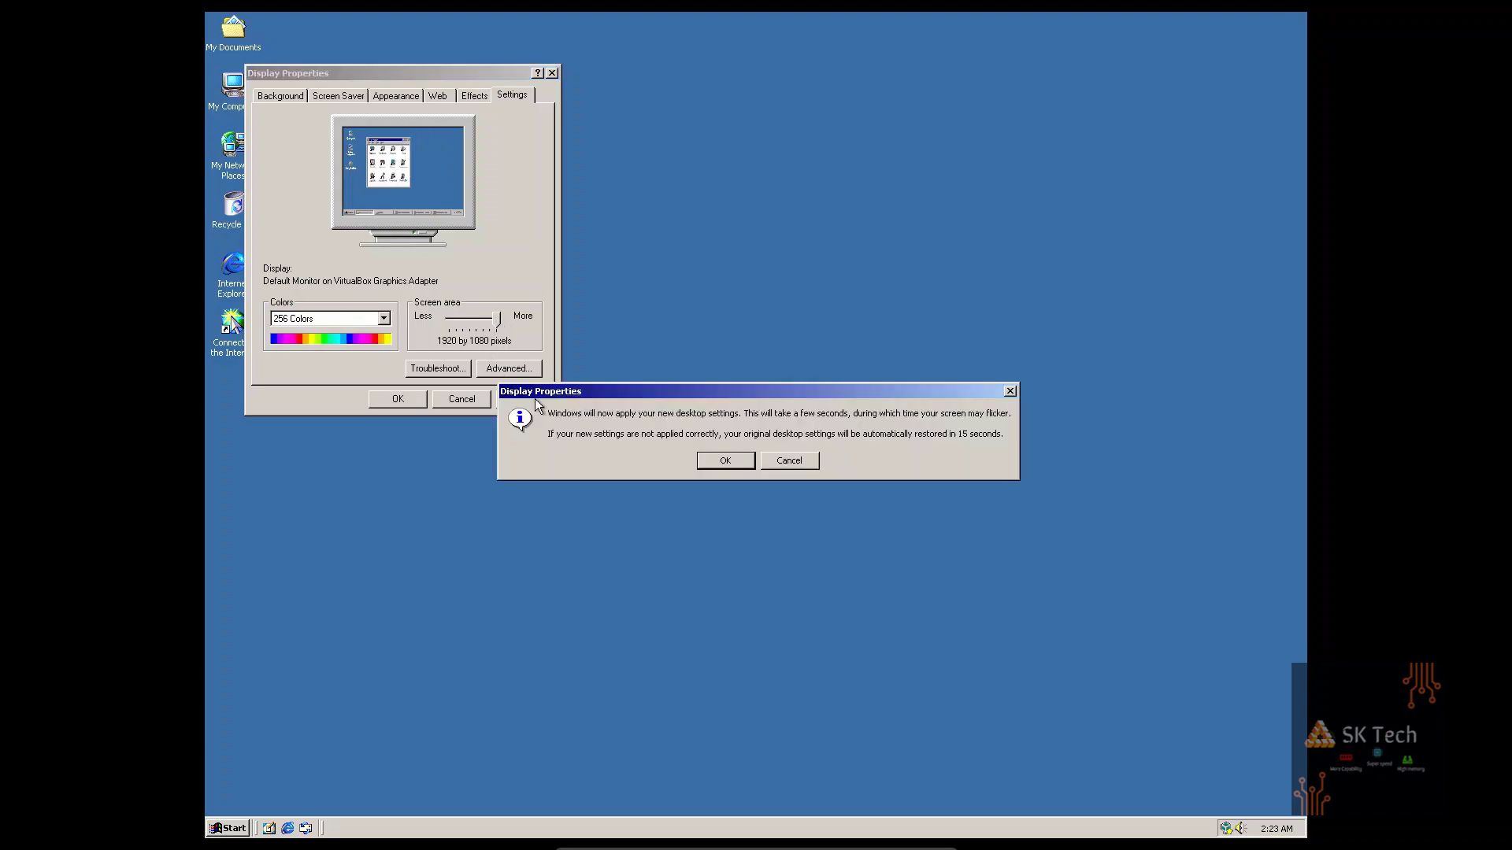
{"action": "left_click", "coordinate": [770, 464]}
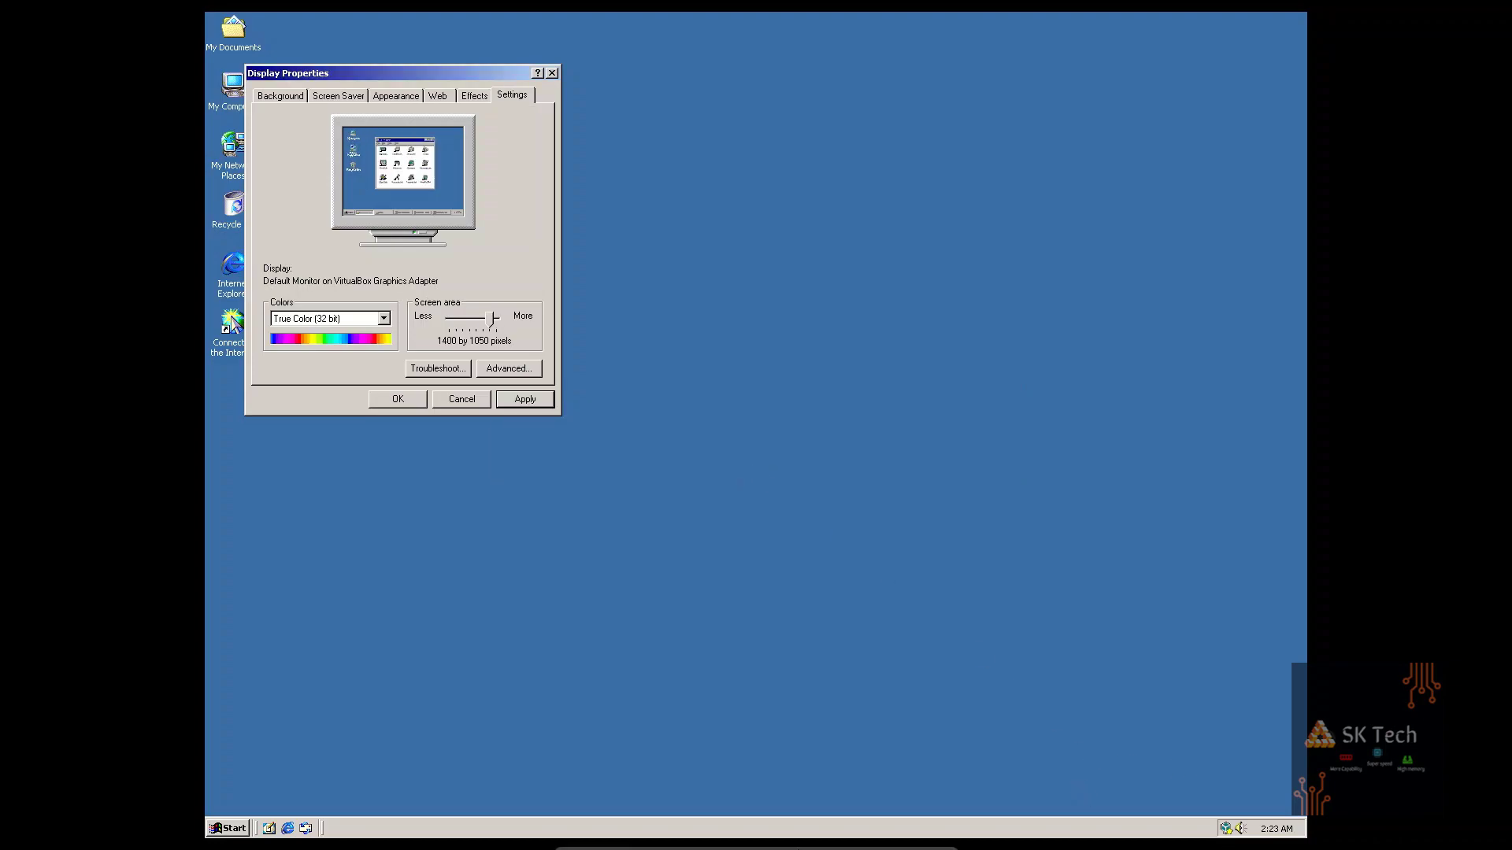
{"action": "left_click", "coordinate": [673, 835]}
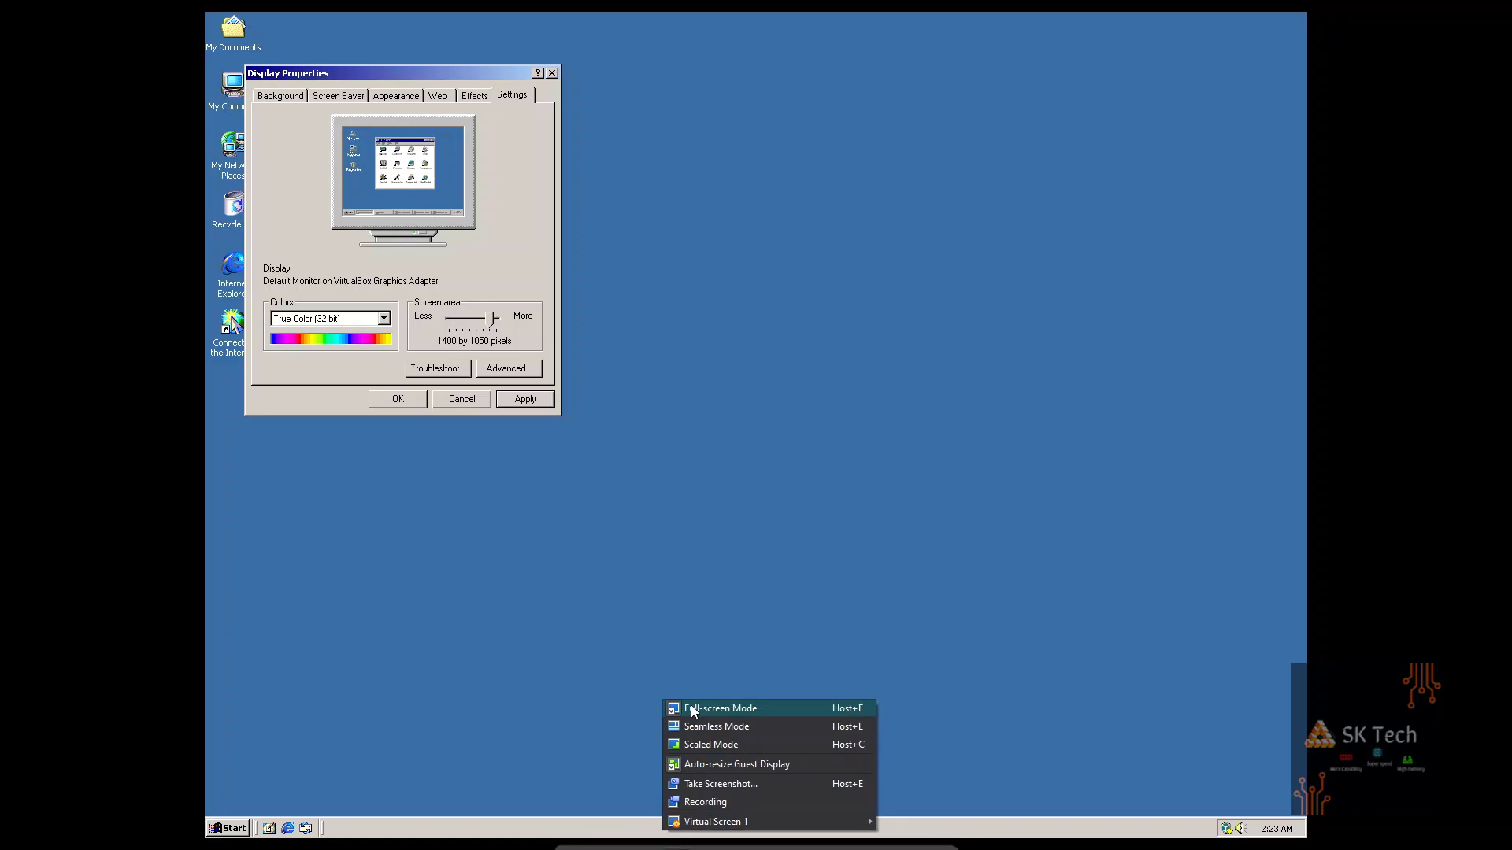
Leave full screen and resize the guest virtual screen to 1920x1080.
{"action": "left_click", "coordinate": [691, 707]}
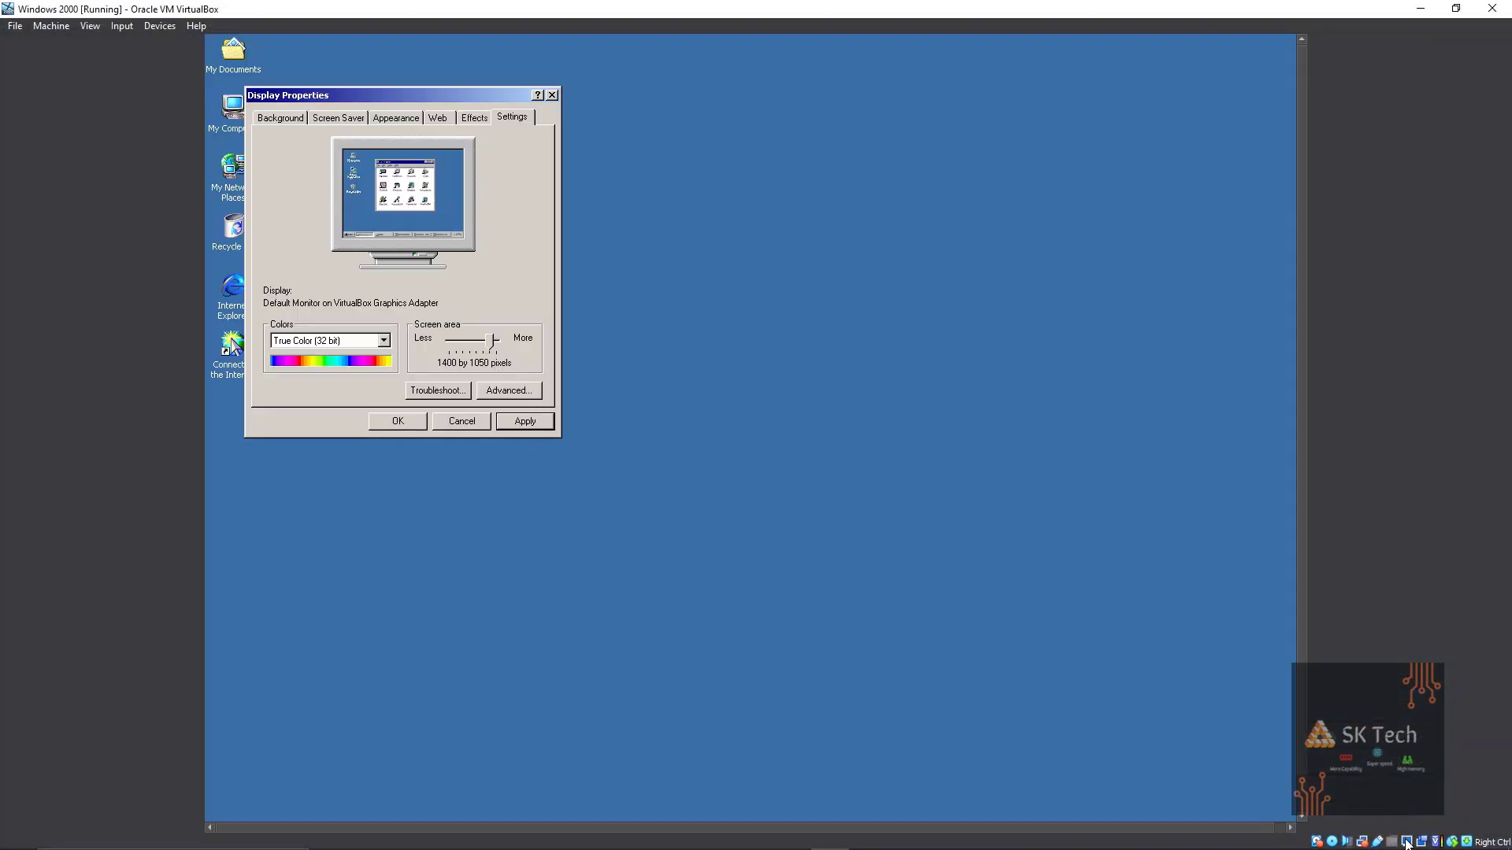
{"action": "left_click", "coordinate": [1406, 842]}
{"action": "mouse_move", "coordinate": [1398, 841]}
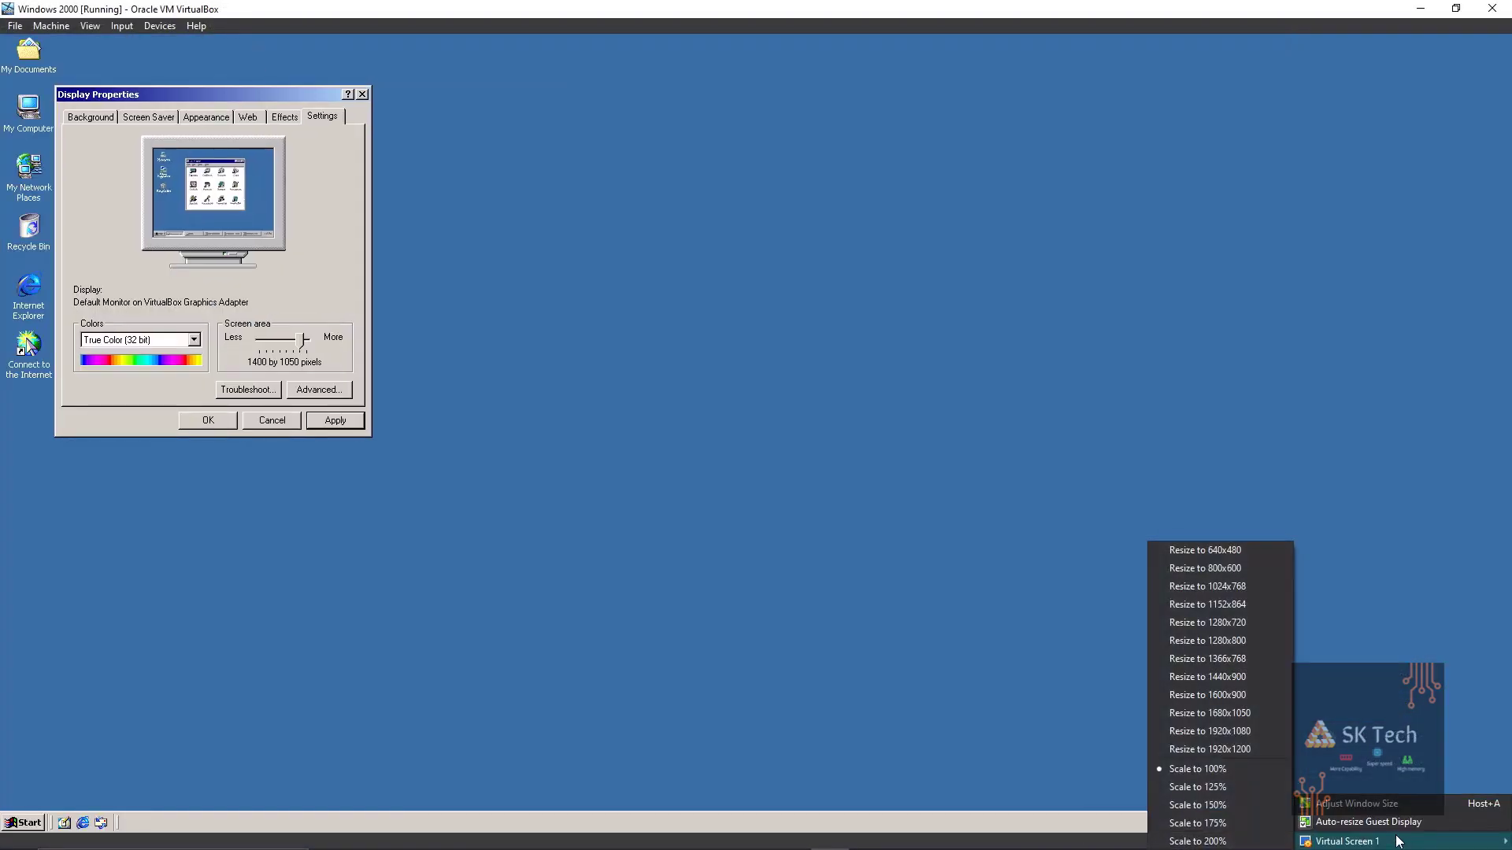
{"action": "key", "text": "Escape"}
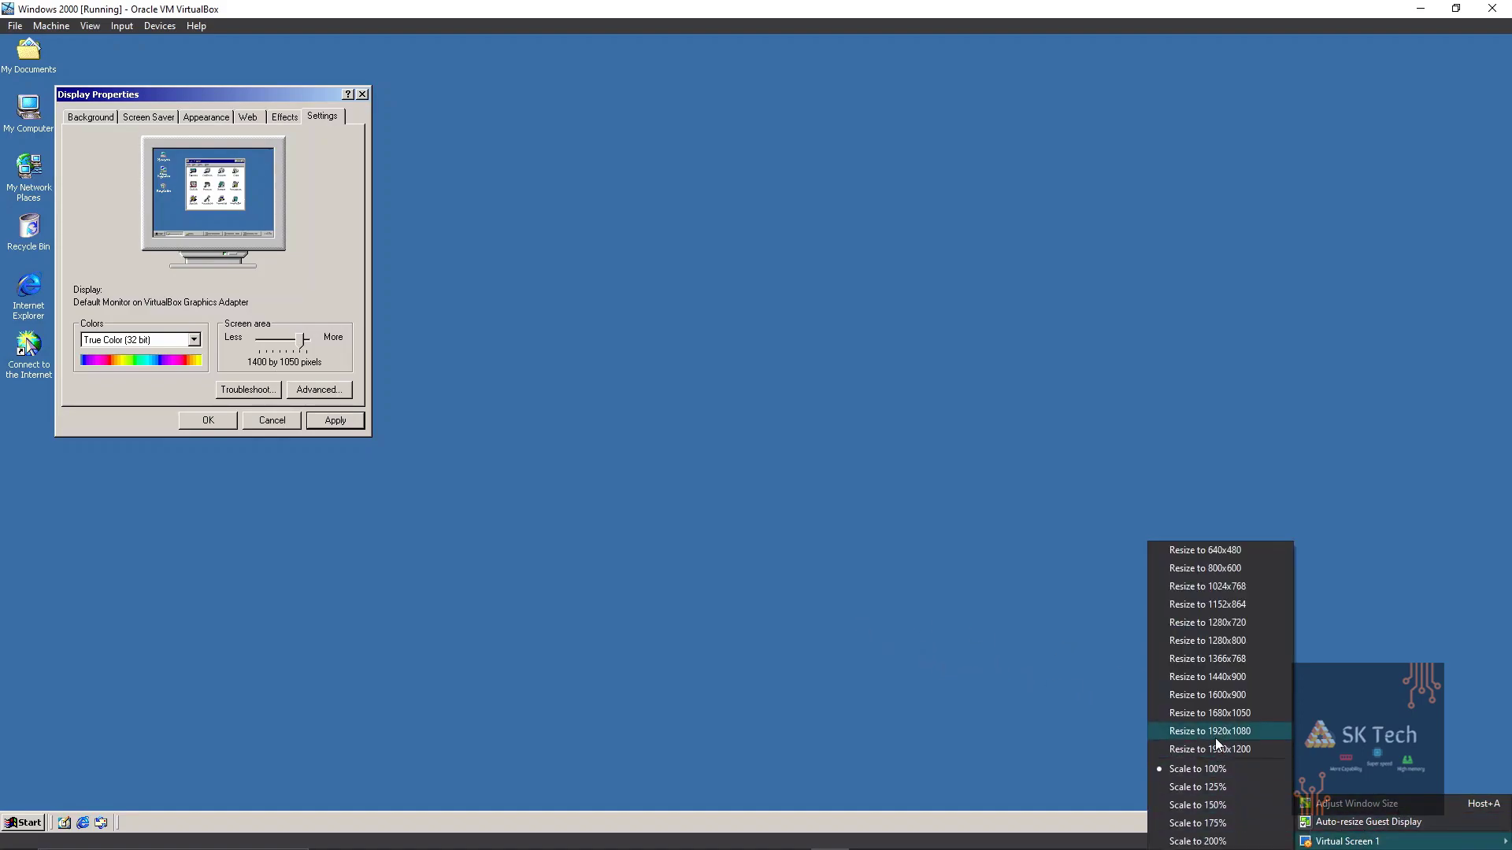
{"action": "left_click", "coordinate": [1211, 737]}
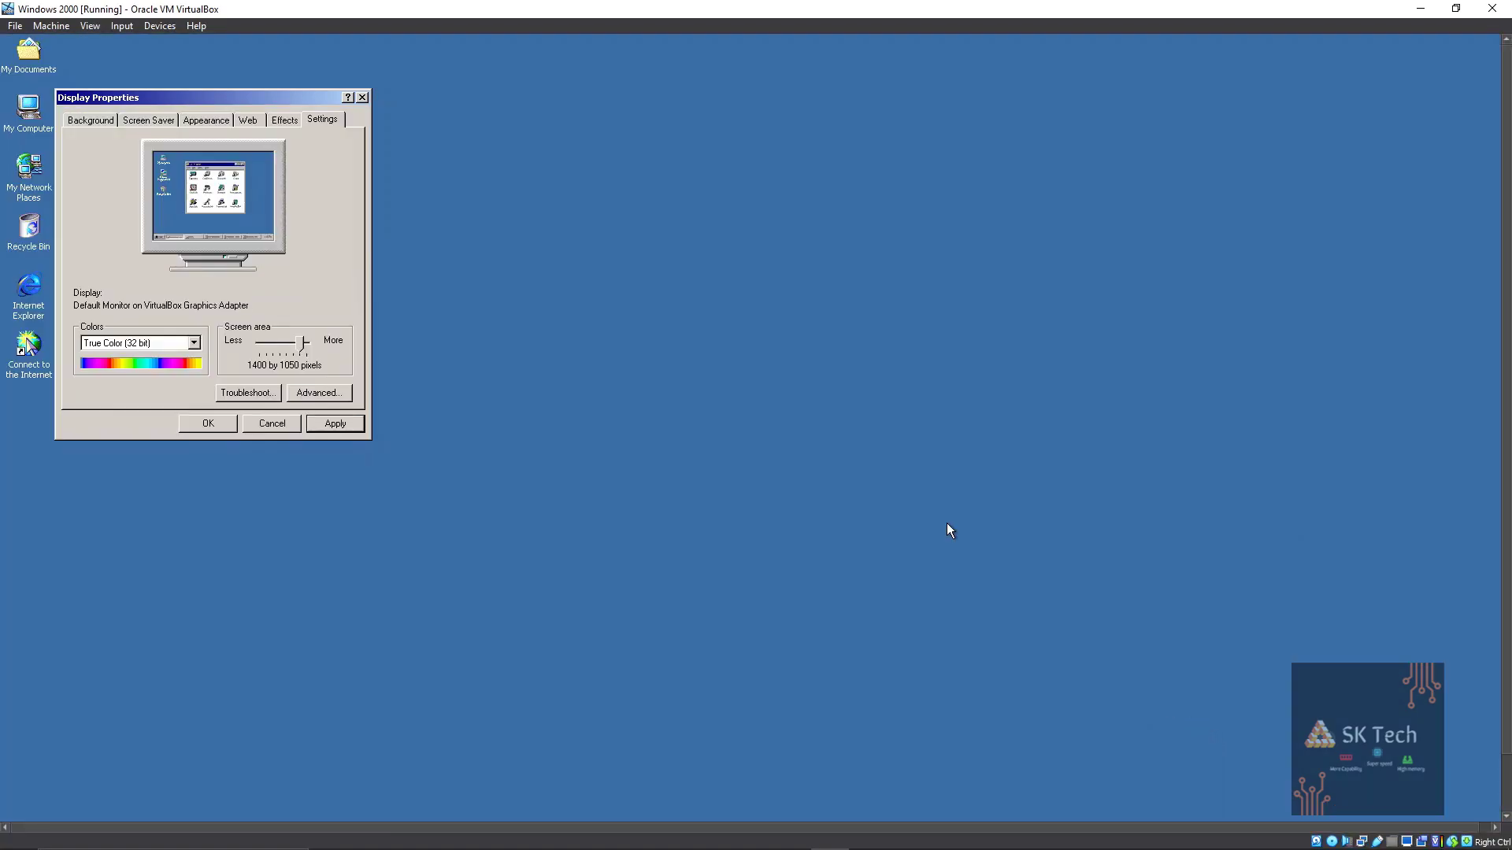
Return to full screen, apply the 1400 by 1050 settings and close Display Properties.
{"action": "left_click", "coordinate": [90, 25]}
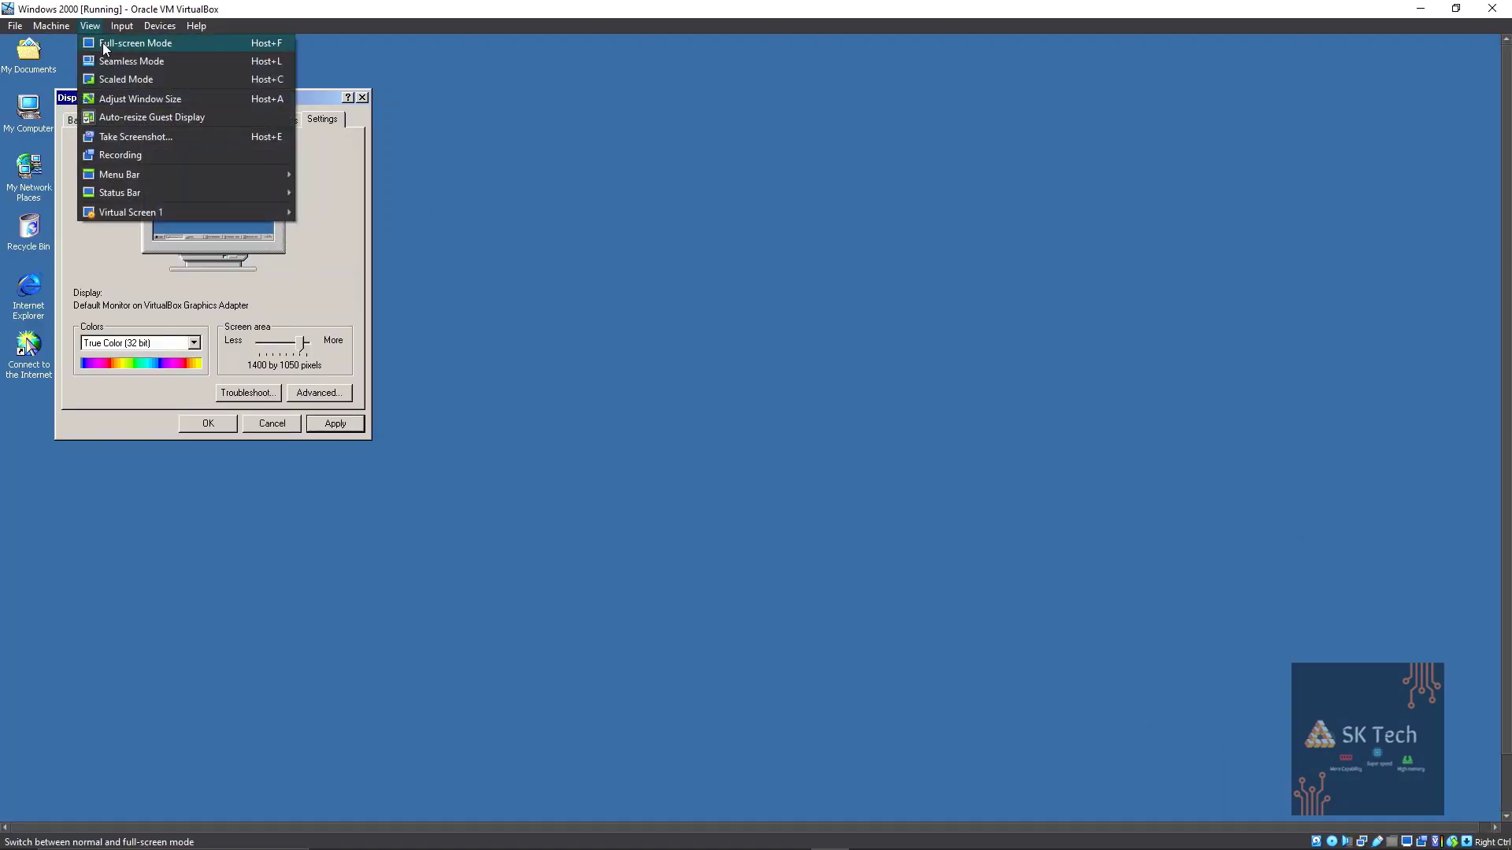
{"action": "left_click", "coordinate": [105, 48]}
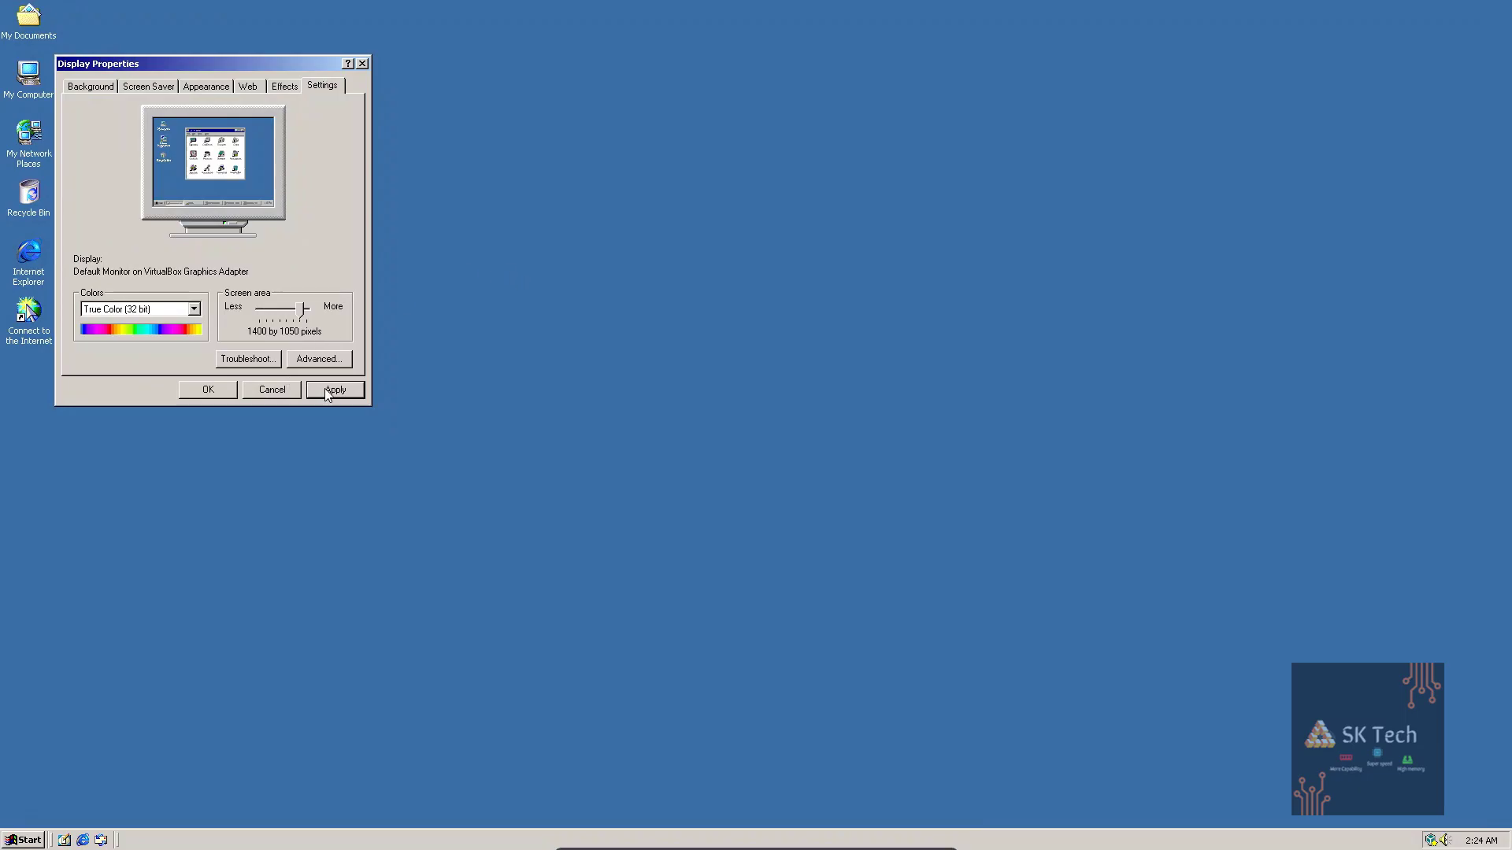
{"action": "left_click", "coordinate": [331, 390]}
{"action": "left_click", "coordinate": [456, 401]}
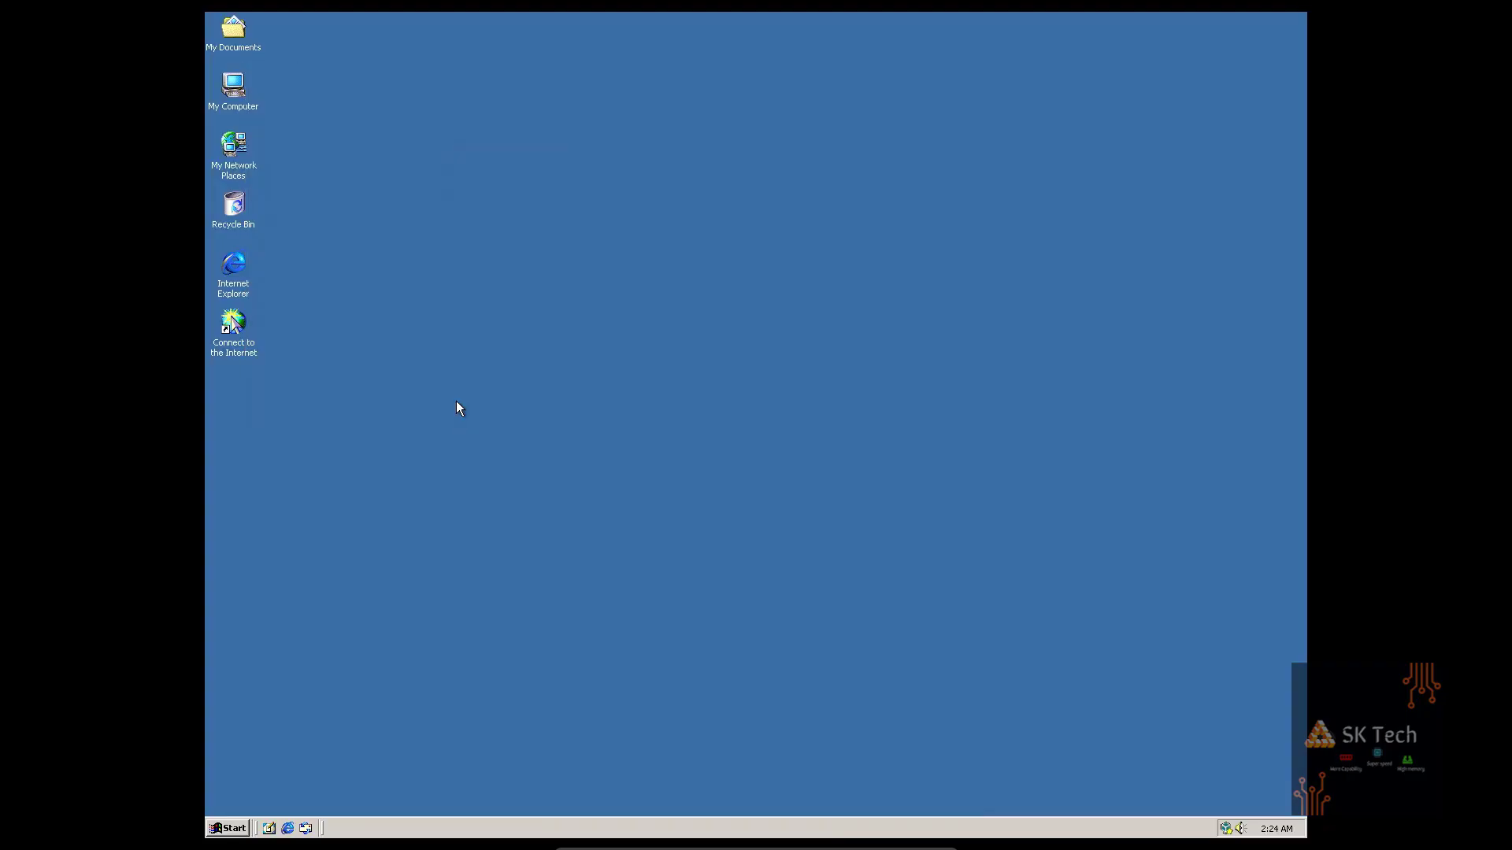
Exit and re-enter full screen so the guest desktop fills the screen.
{"action": "mouse_move", "coordinate": [768, 803]}
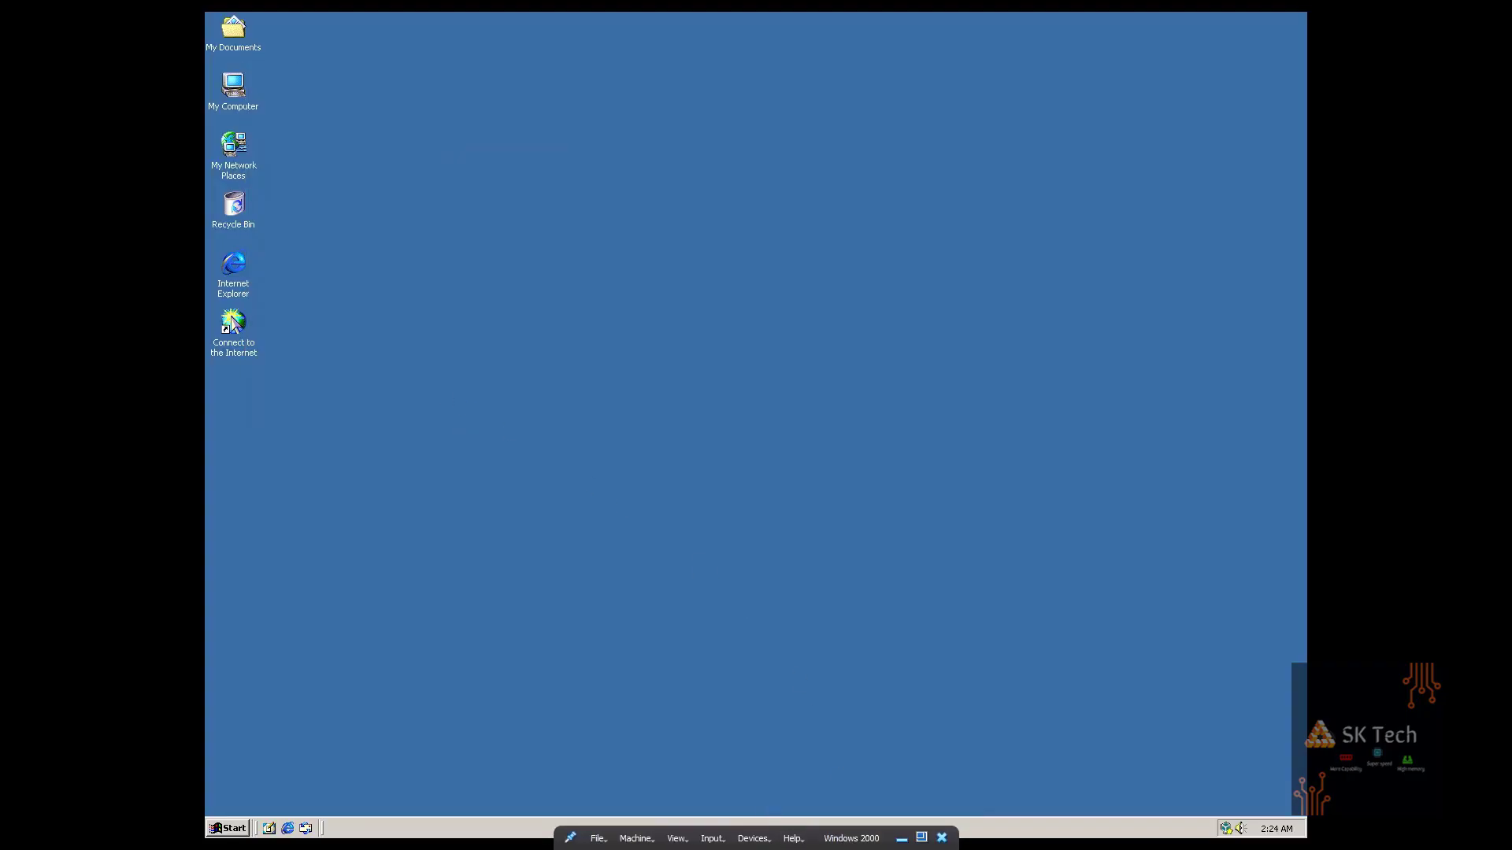
{"action": "left_click", "coordinate": [676, 839]}
{"action": "mouse_move", "coordinate": [704, 822]}
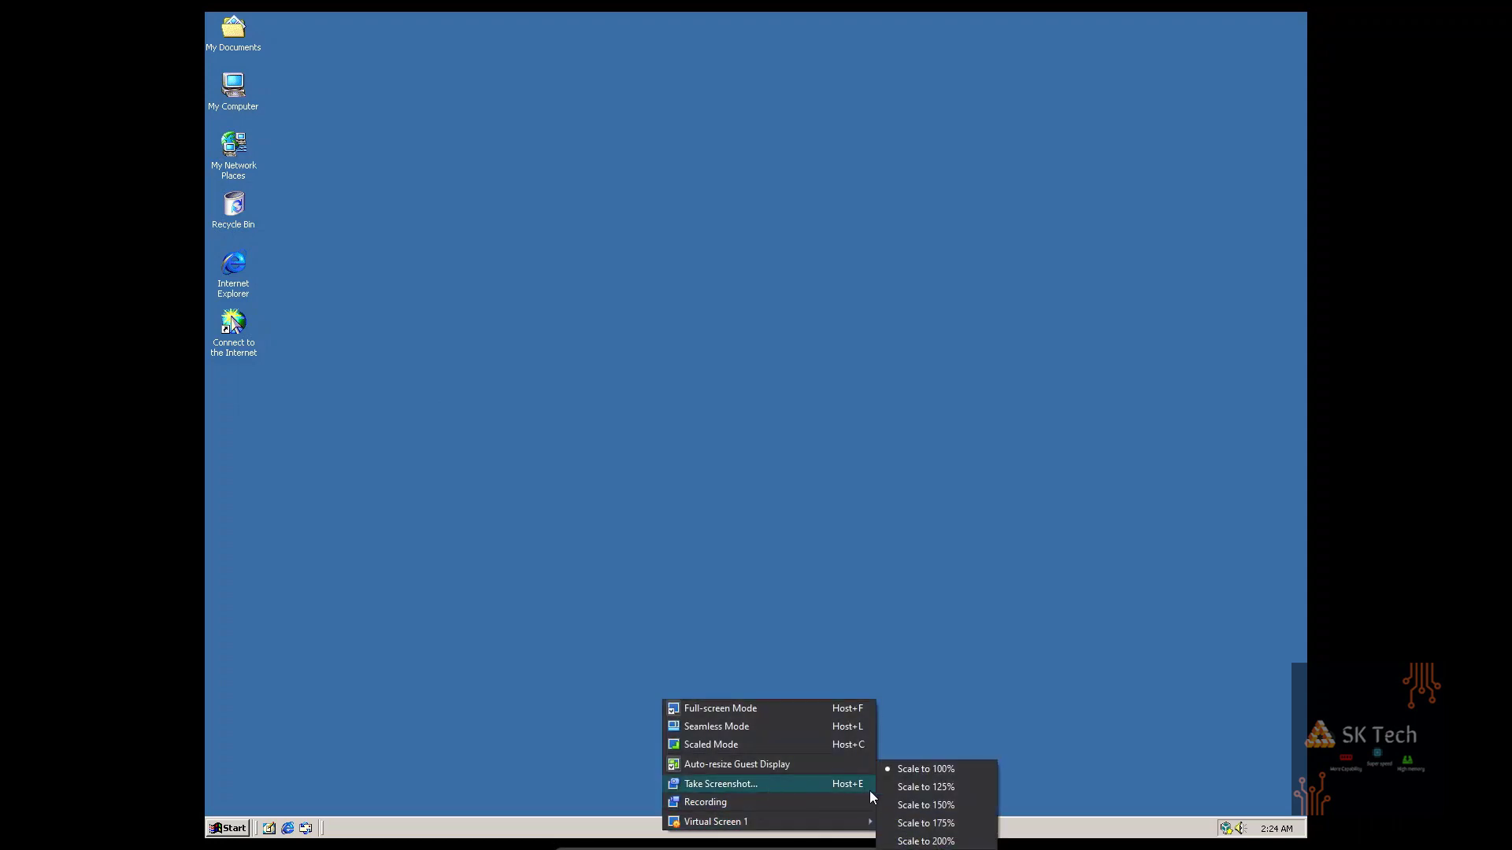
{"action": "left_click", "coordinate": [762, 711]}
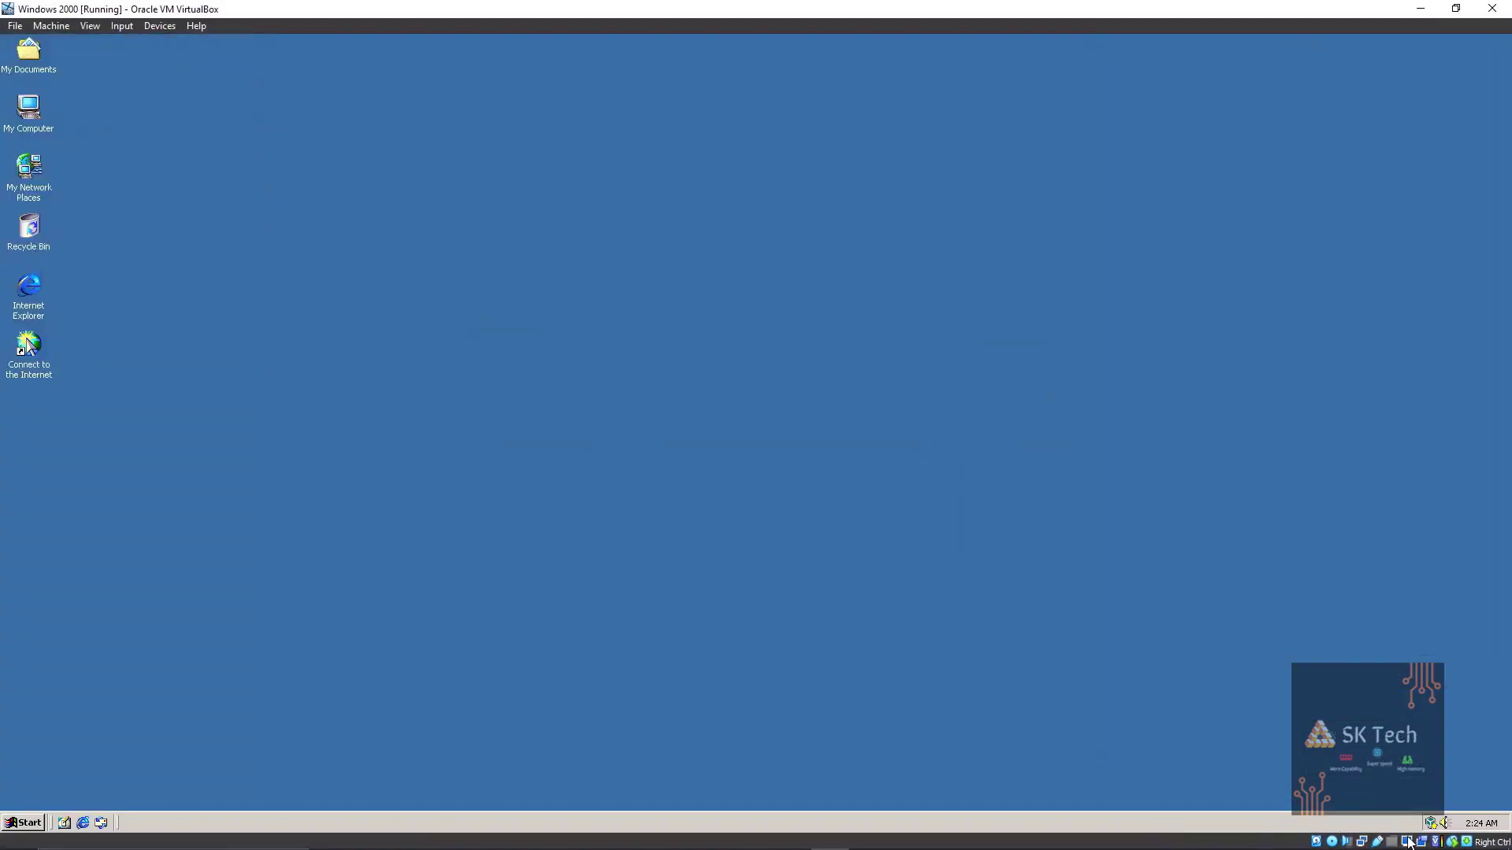
{"action": "left_click", "coordinate": [89, 26]}
{"action": "left_click", "coordinate": [109, 45]}
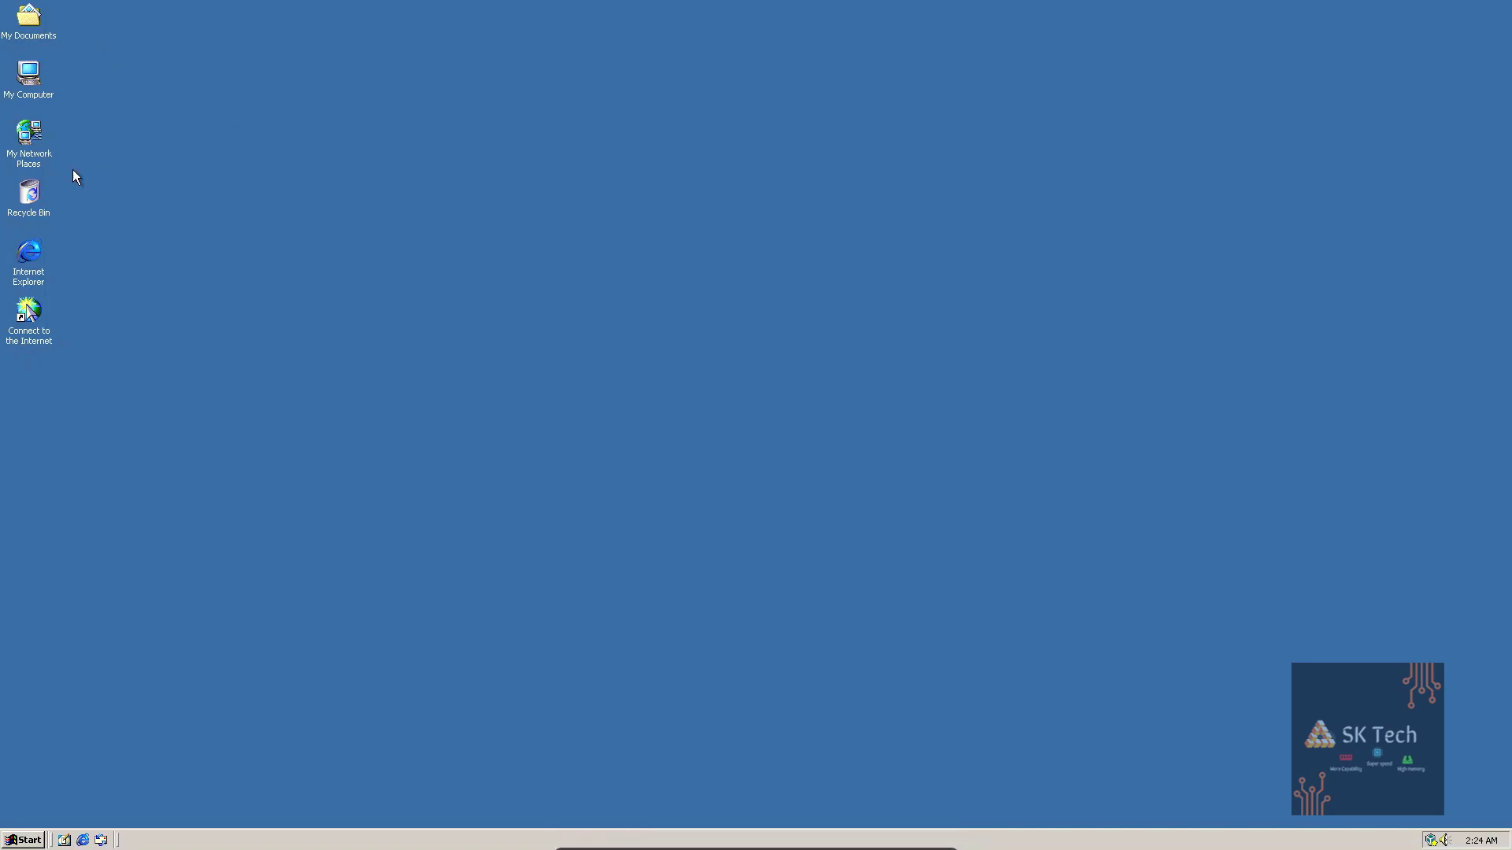
Open Internet Explorer's properties on the Connections tab and start connection Setup.
{"action": "right_click", "coordinate": [30, 254]}
{"action": "left_click", "coordinate": [60, 329]}
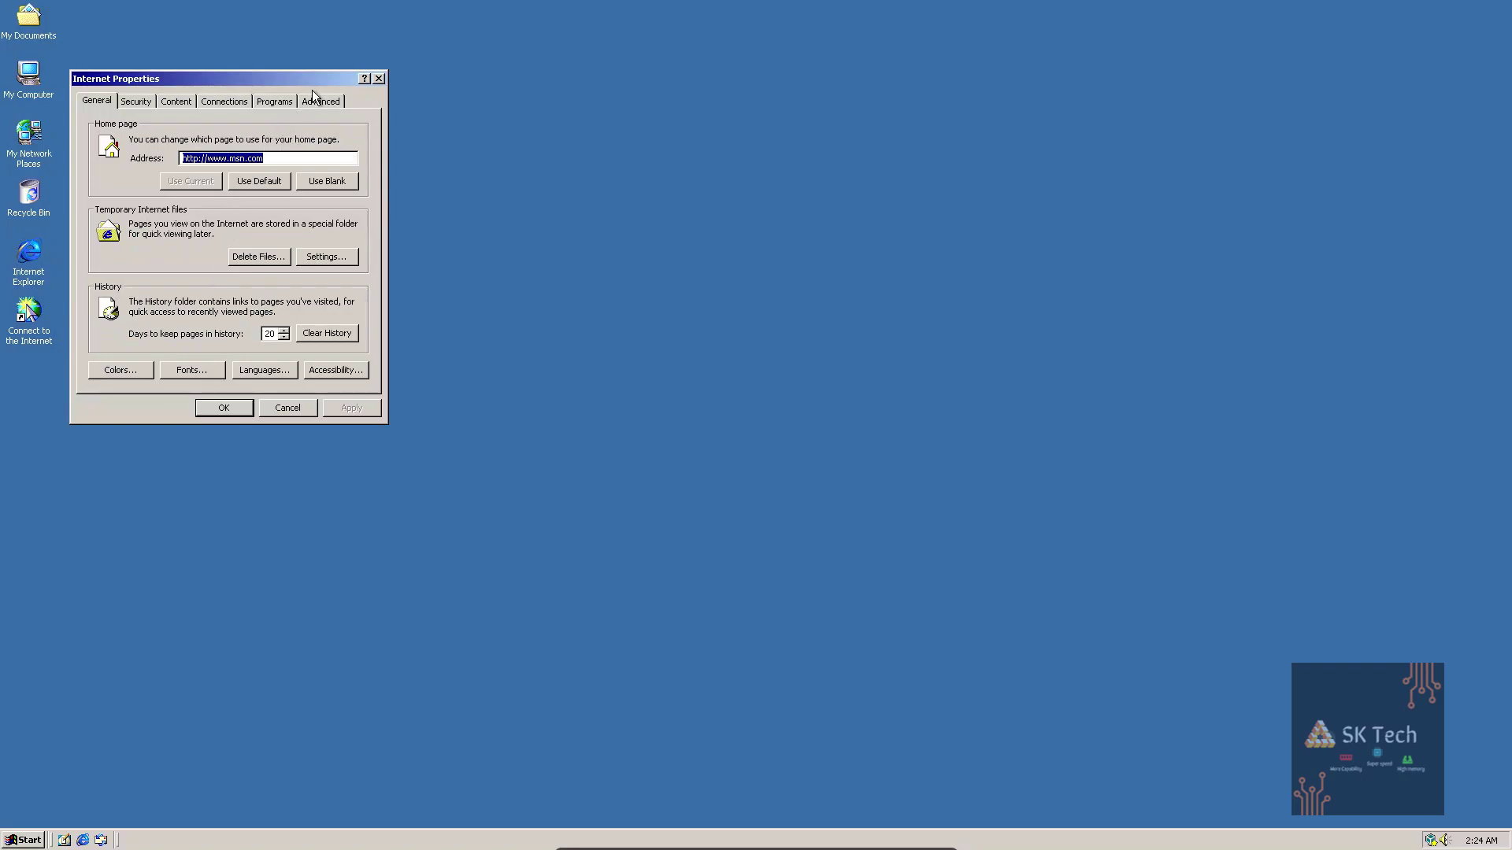
{"action": "left_click", "coordinate": [326, 100]}
{"action": "left_click", "coordinate": [267, 101]}
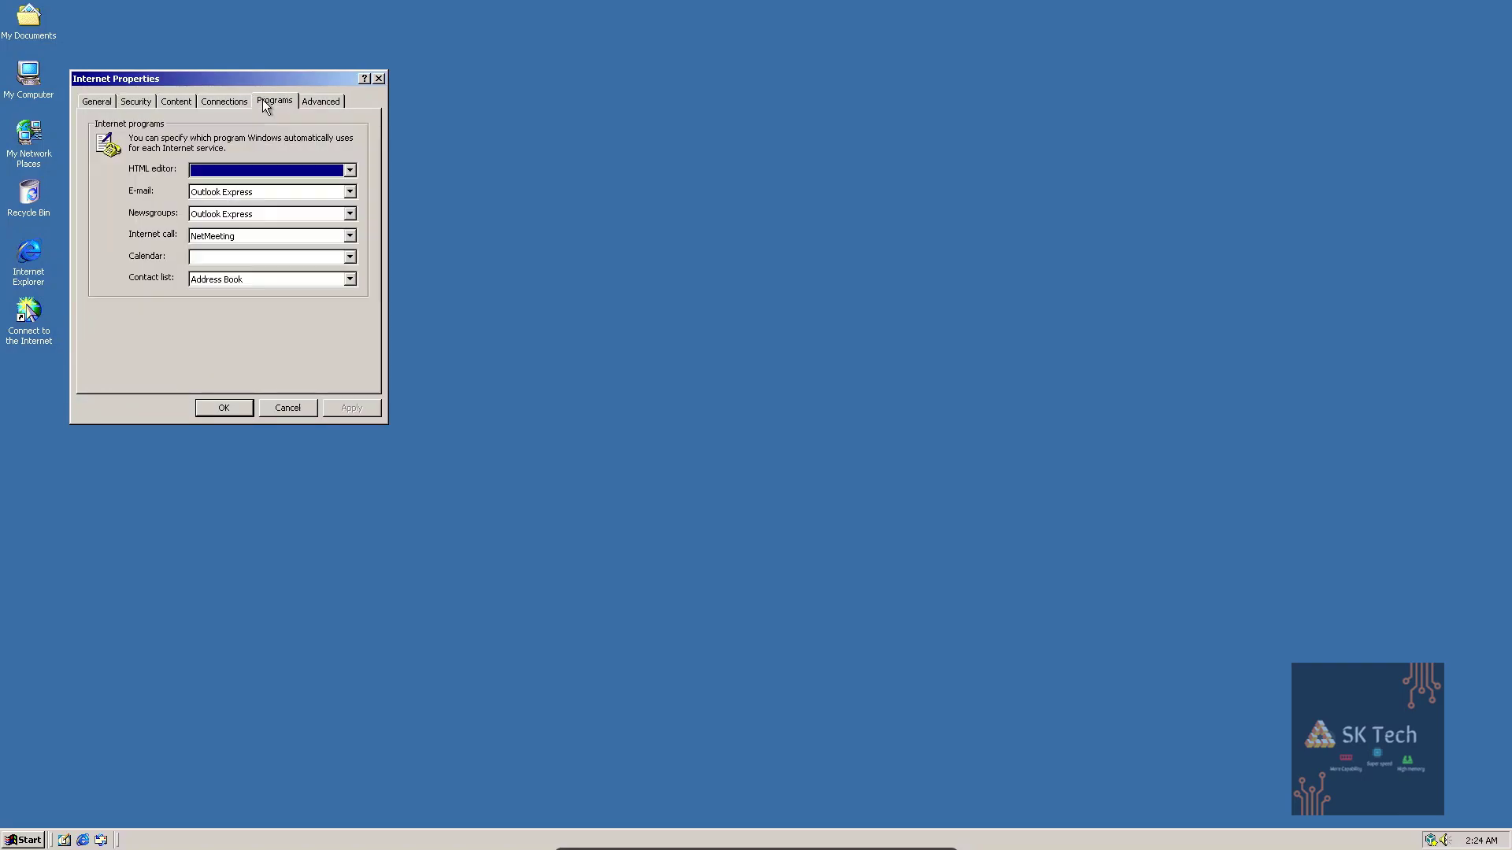
{"action": "left_click", "coordinate": [229, 101]}
{"action": "left_click", "coordinate": [310, 135]}
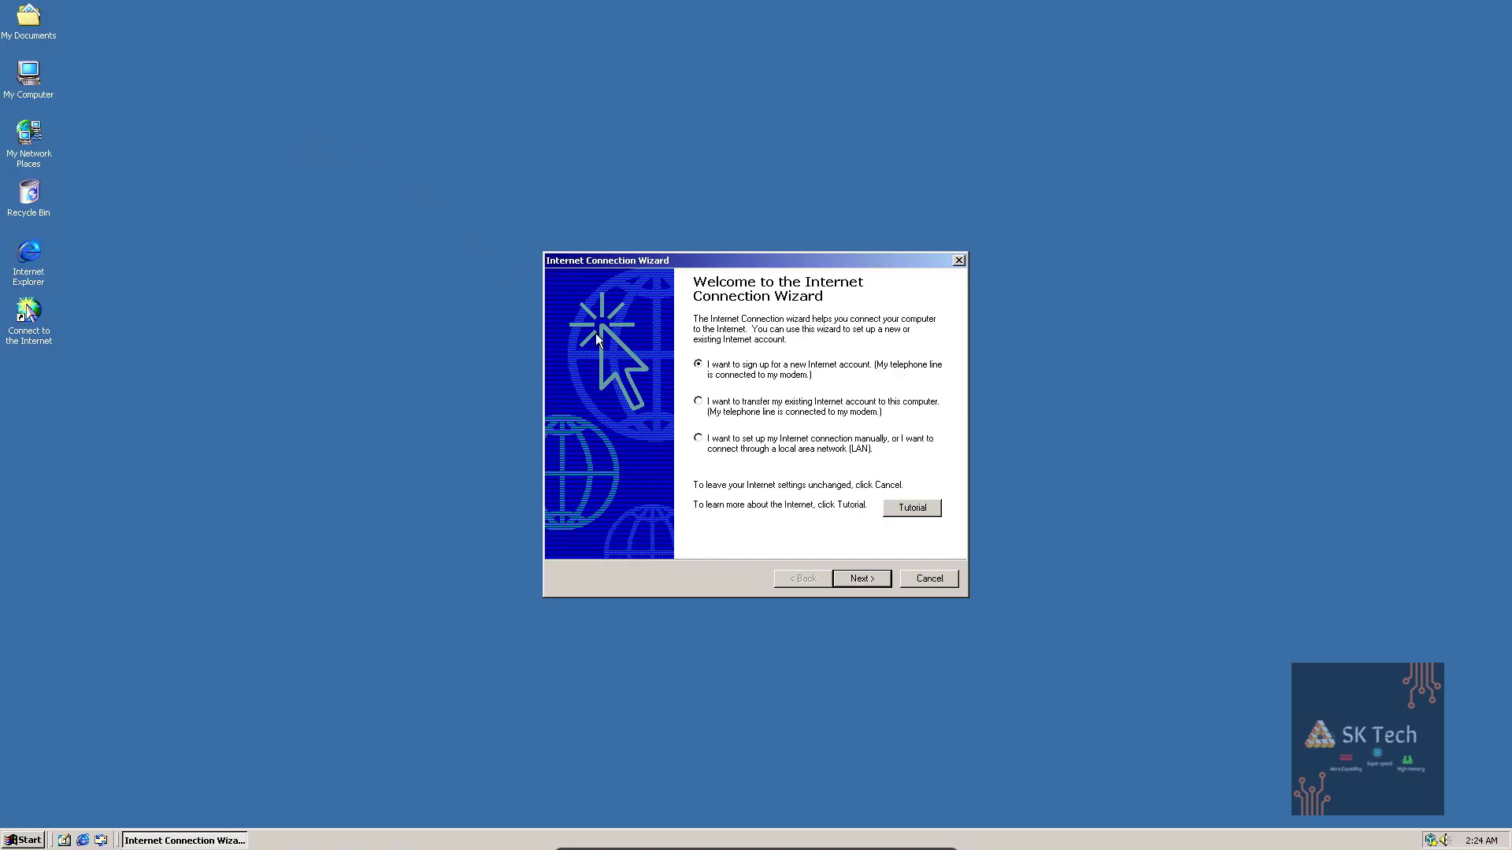
Set up a manual LAN connection with automatic proxy detection, skipping mail setup.
{"action": "left_click", "coordinate": [769, 446]}
{"action": "left_click", "coordinate": [862, 579]}
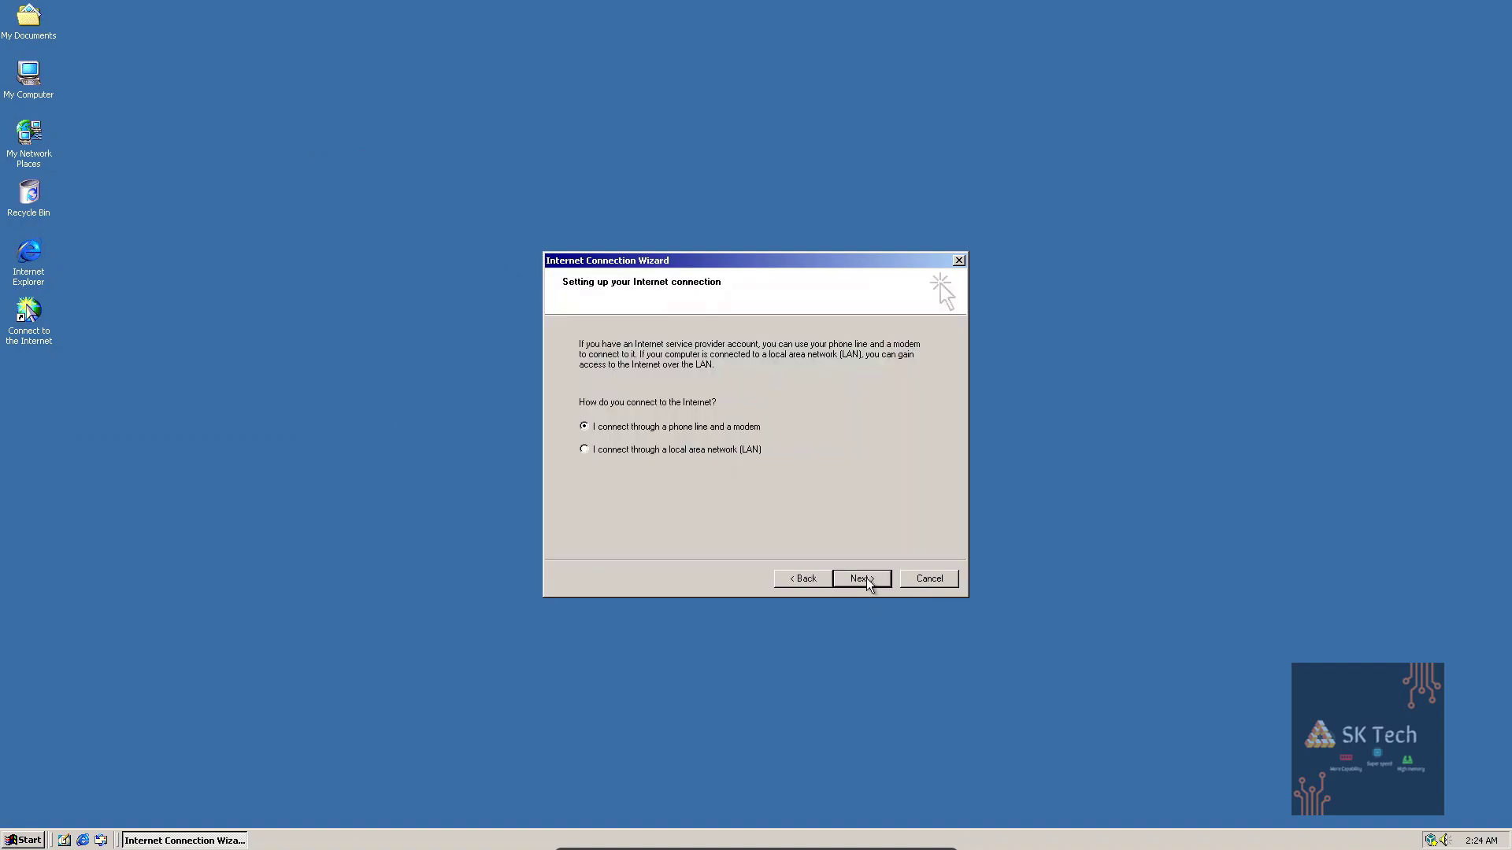
{"action": "left_click", "coordinate": [708, 451]}
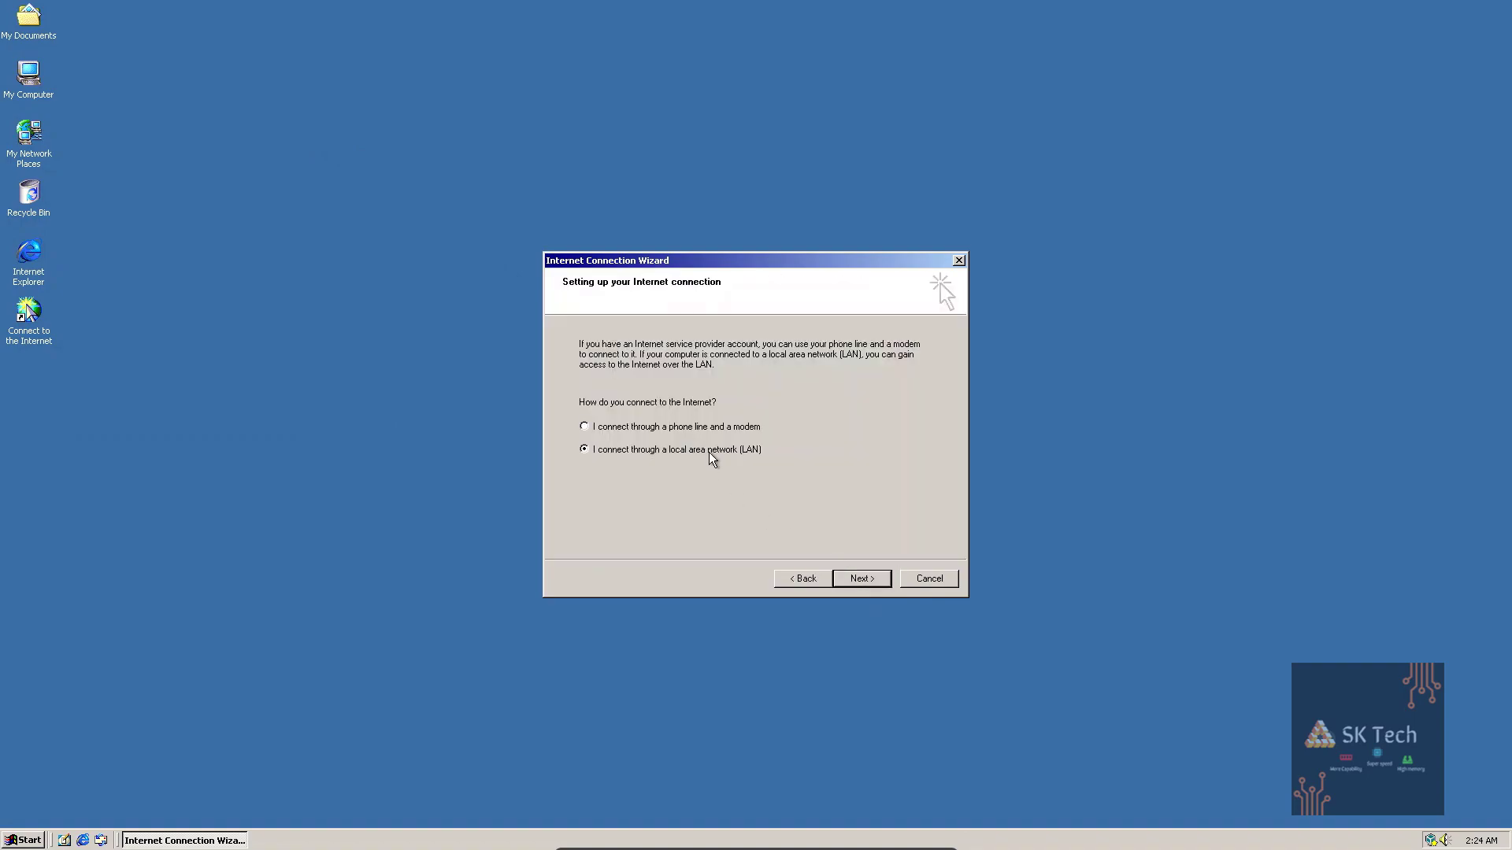
{"action": "left_click", "coordinate": [866, 579]}
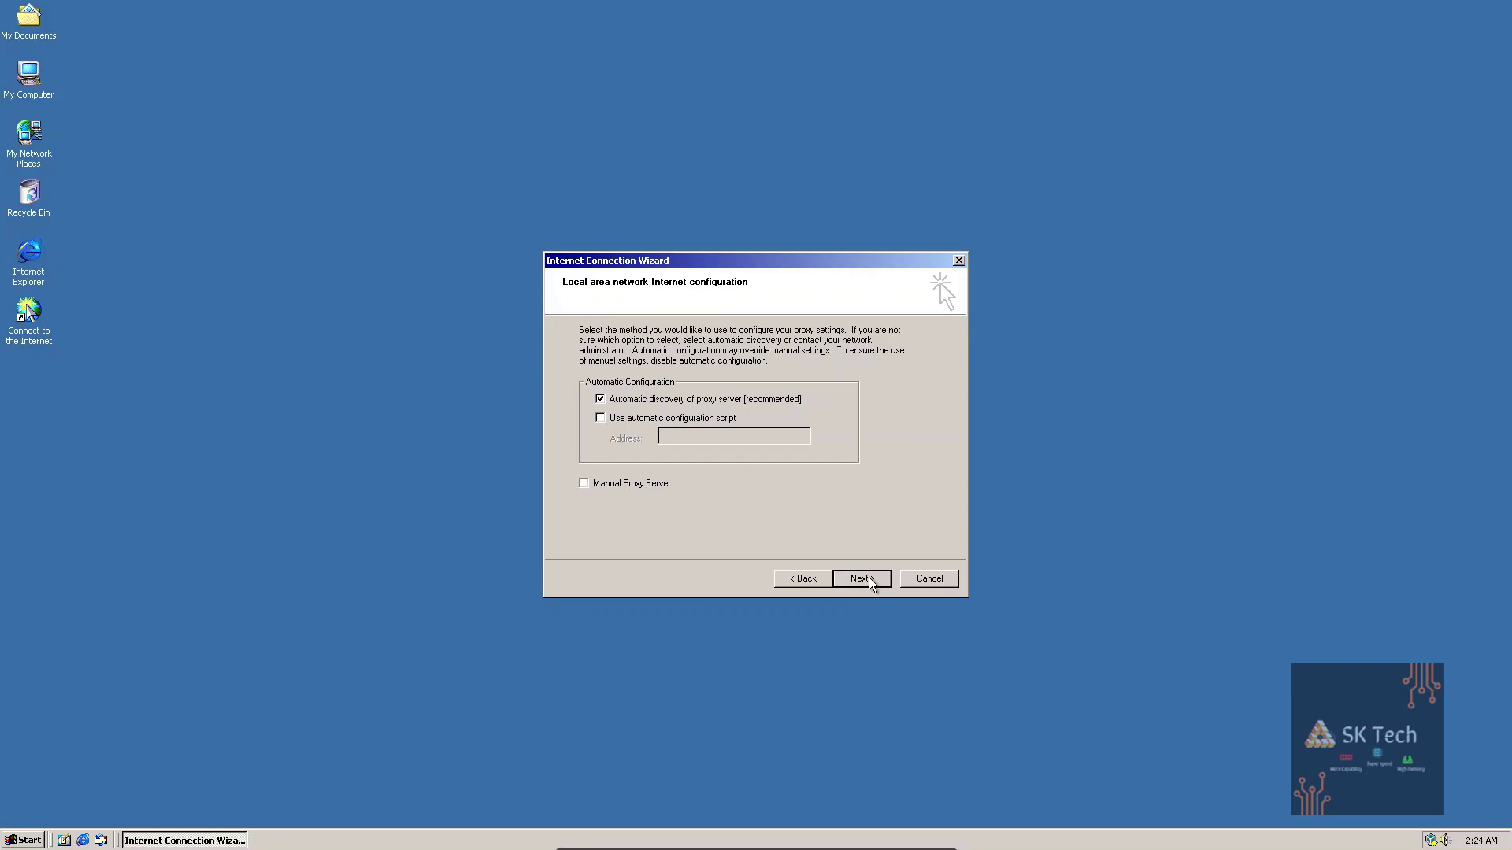
{"action": "left_click", "coordinate": [868, 578]}
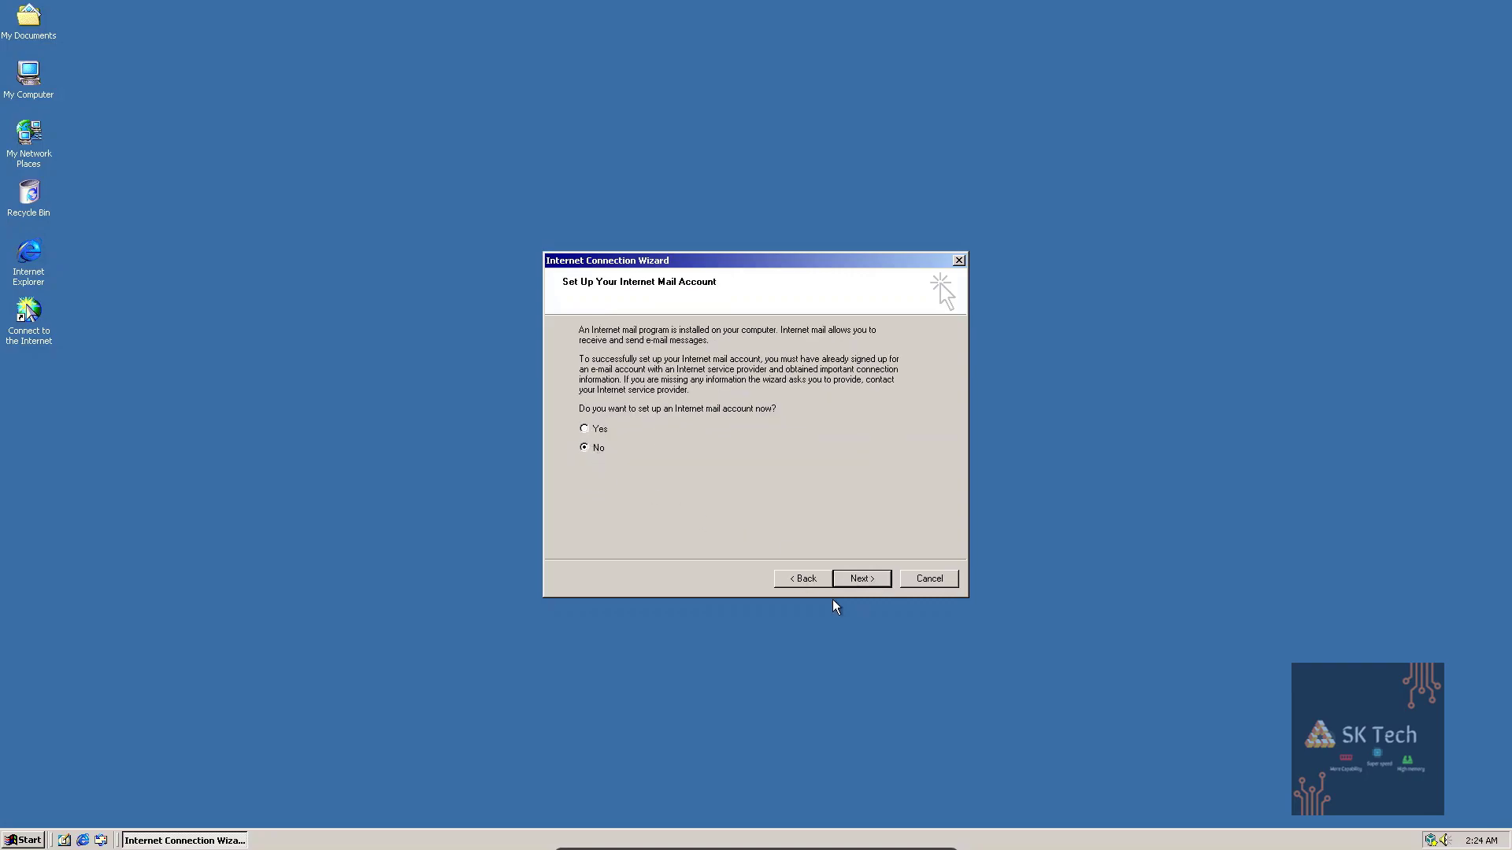
{"action": "left_click", "coordinate": [860, 577]}
{"action": "left_click", "coordinate": [861, 578]}
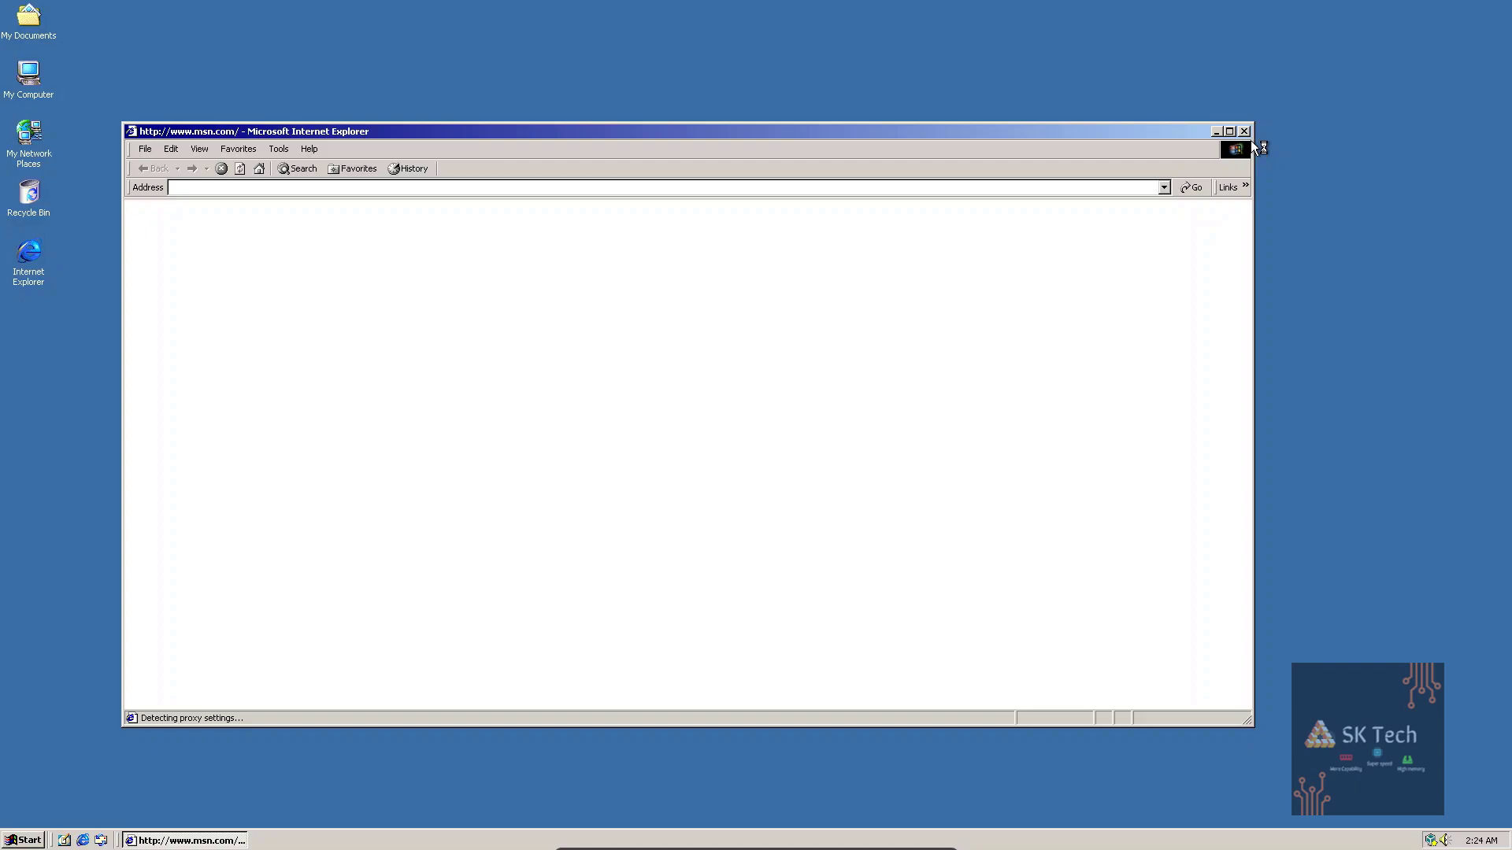
Go to google.com in Internet Explorer.
{"action": "left_click", "coordinate": [846, 188]}
{"action": "type", "text": "google.com"}
{"action": "key", "text": "Return"}
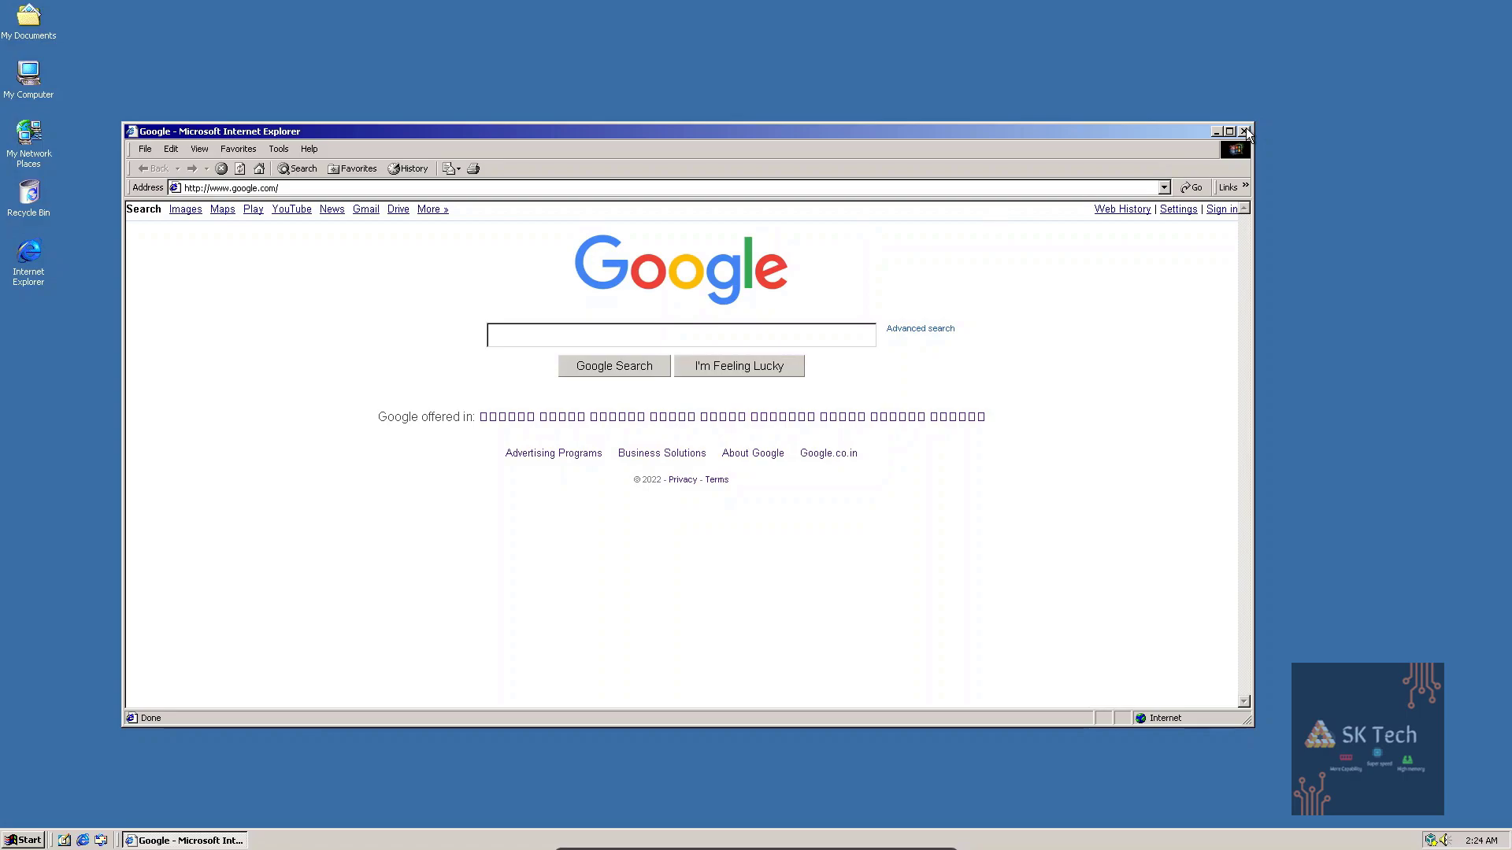
Search Google for 'sk technical boy' and open the SK Technical Boy YouTube result.
{"action": "left_click", "coordinate": [788, 344]}
{"action": "type", "text": "sk technical boy"}
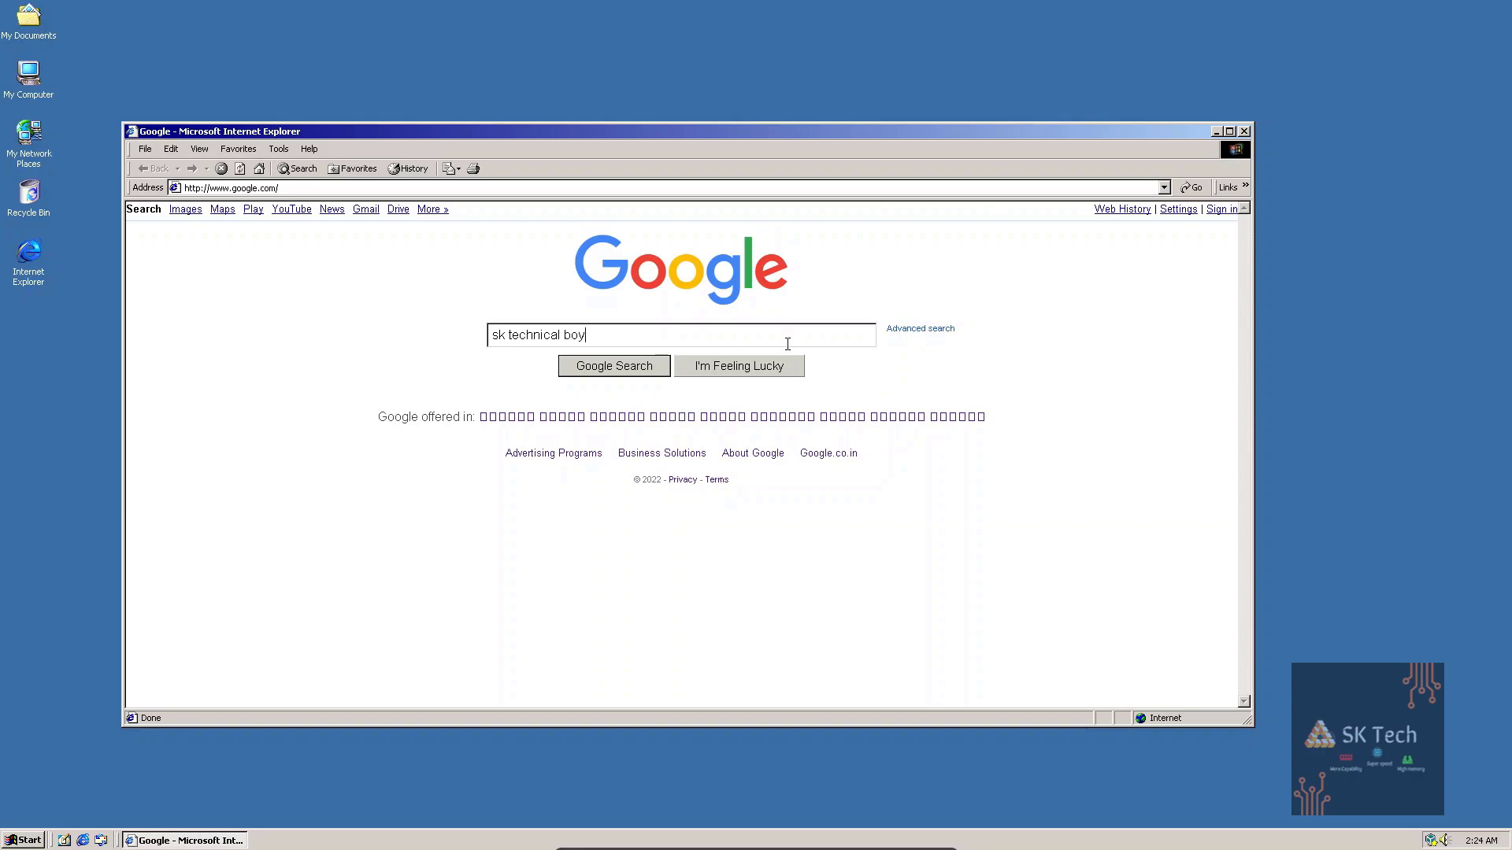
{"action": "key", "text": "Return"}
{"action": "key", "text": "Return"}
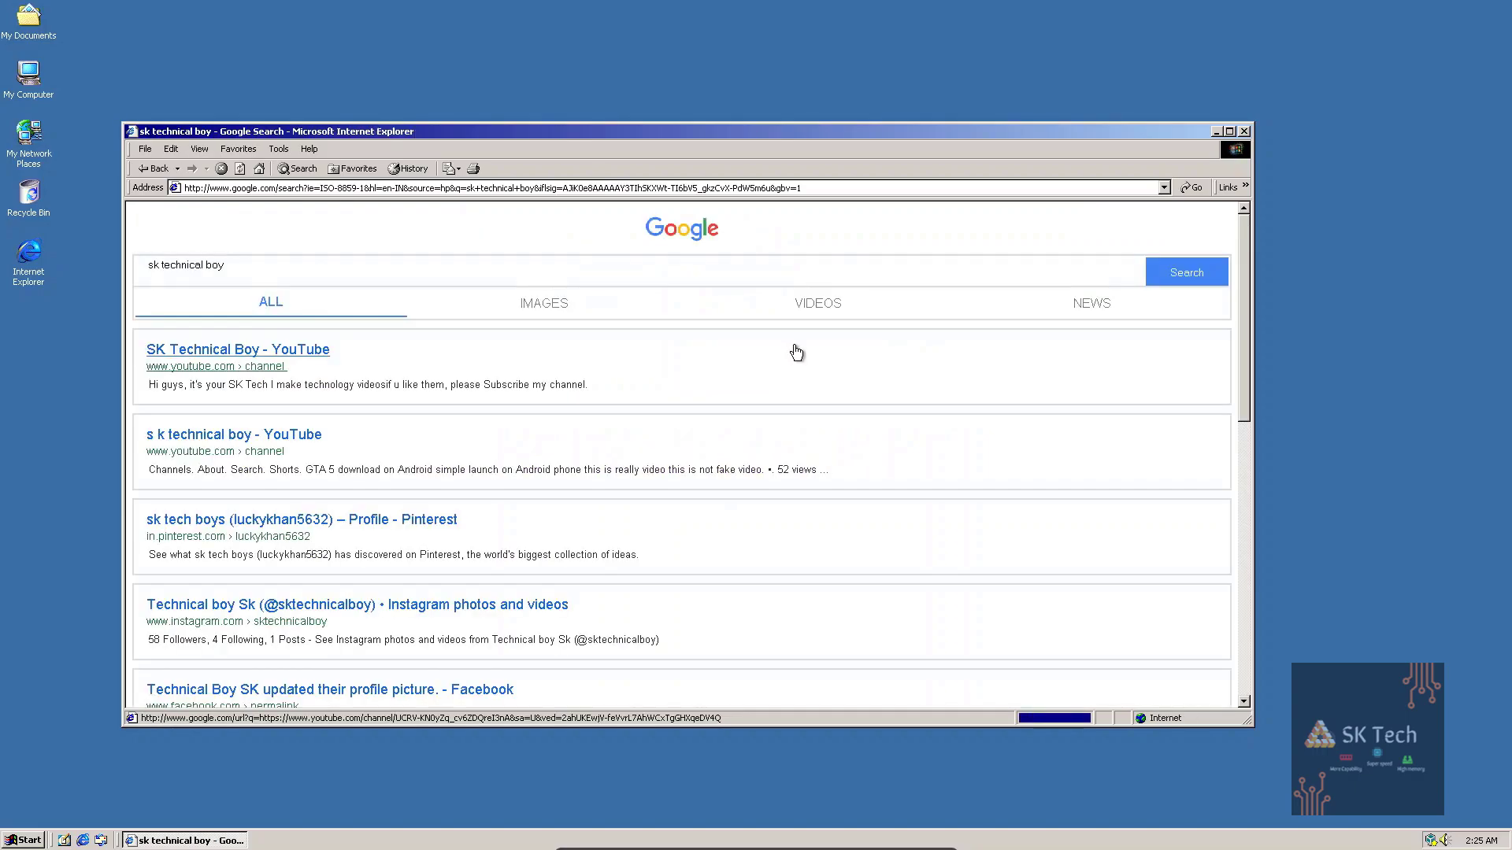
{"action": "left_click", "coordinate": [891, 348]}
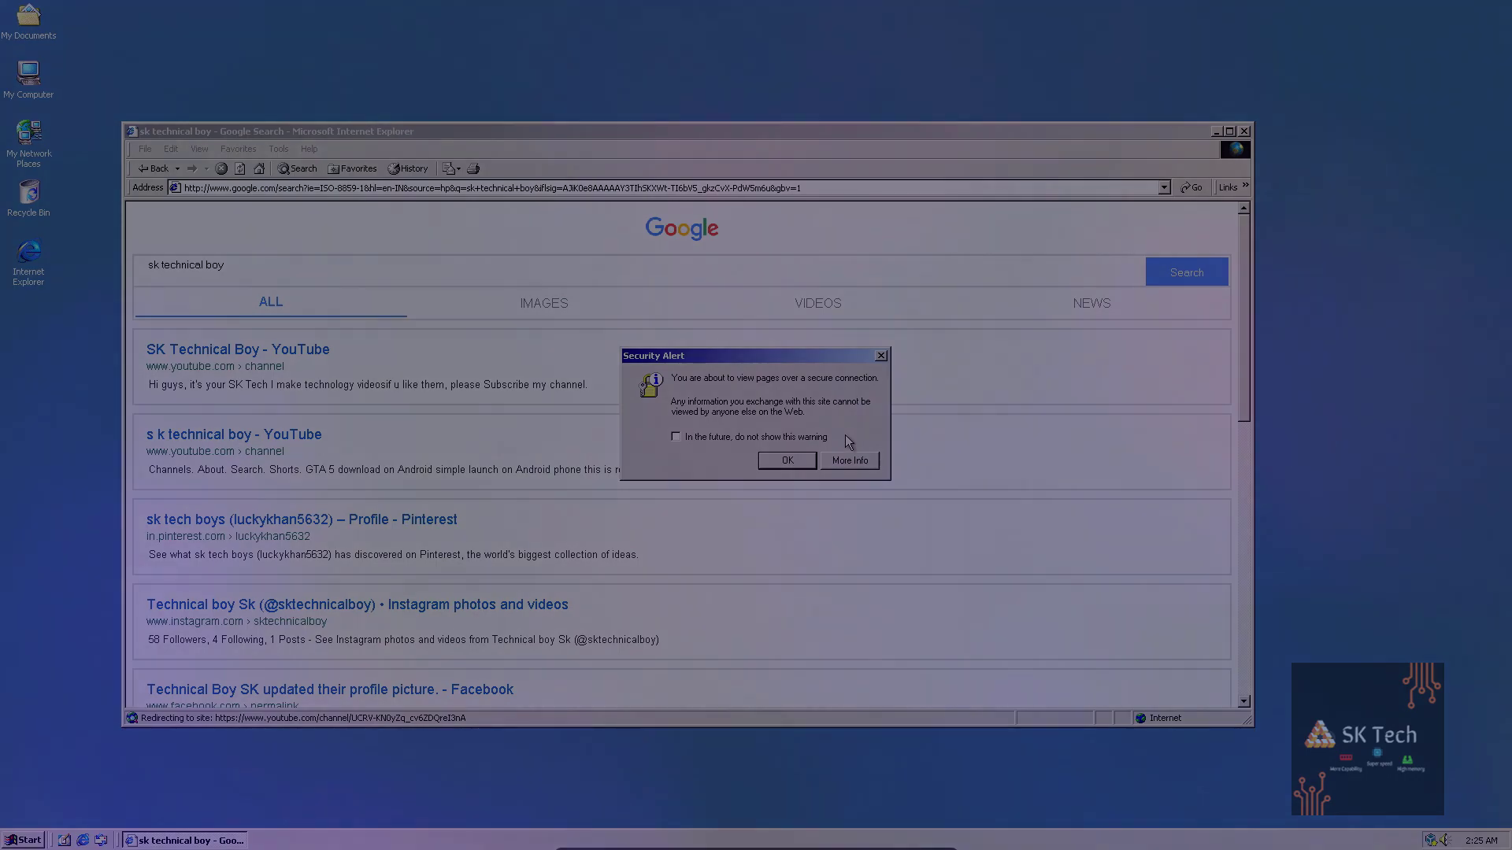